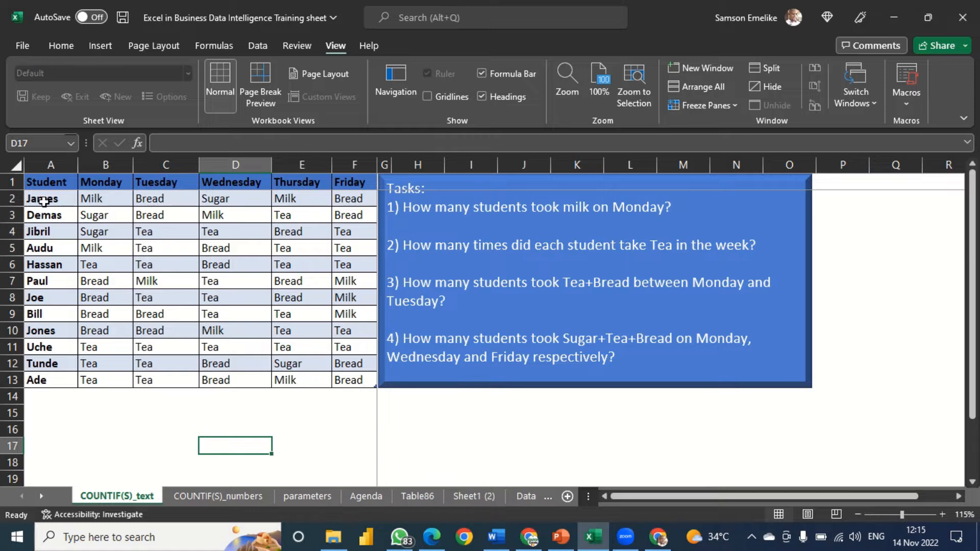
# Step: Examine the student food table and the drop-down choices available in Monday cells B2 and B3
pyautogui.moveTo(94, 200); pyautogui.dragTo(342, 377)
pyautogui.click(110, 202)
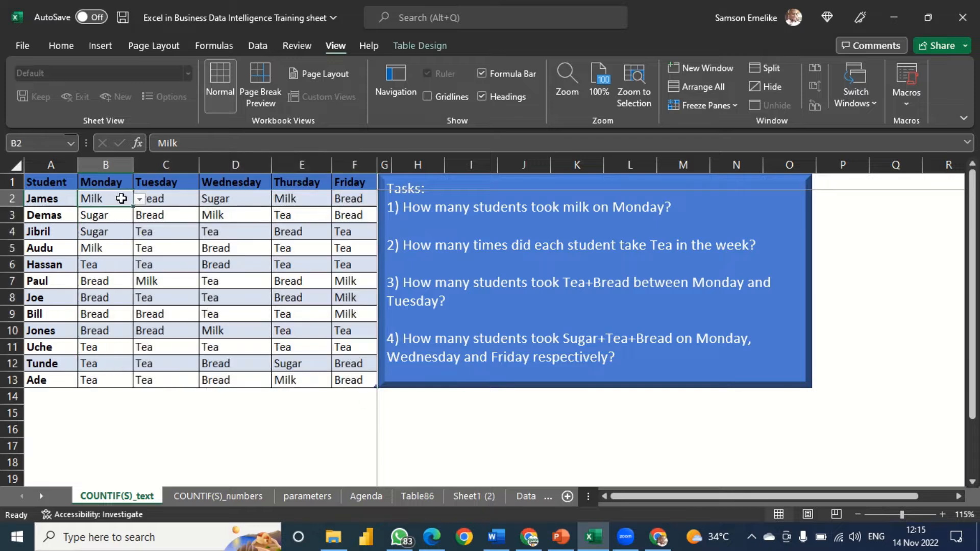
pyautogui.click(139, 200)
pyautogui.press('Escape')
pyautogui.click(112, 217)
pyautogui.click(140, 216)
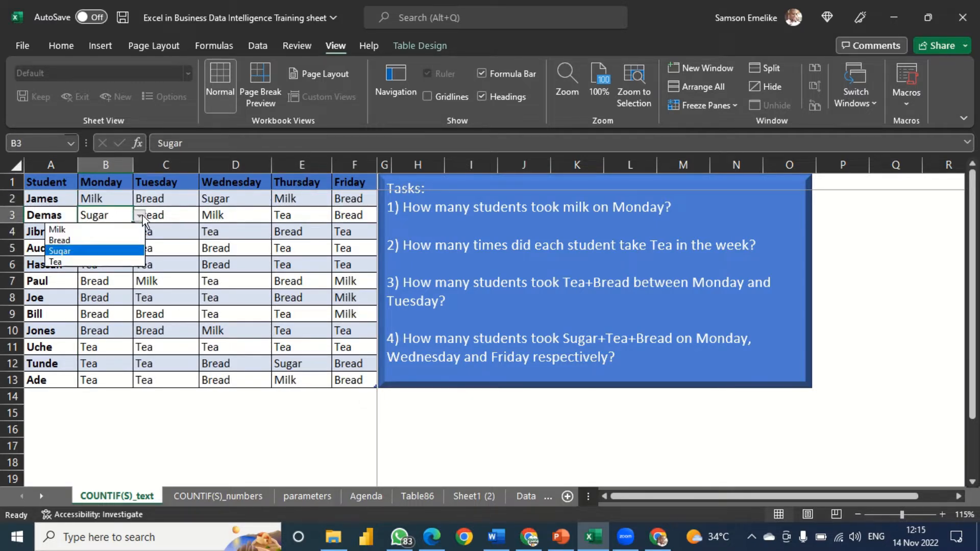
pyautogui.press('Escape')
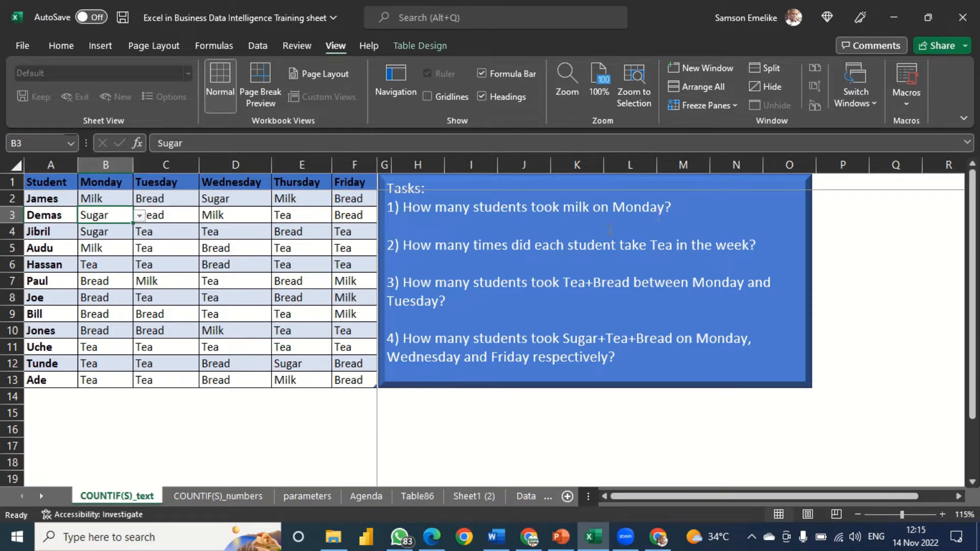
# Step: Review the Monday column and the first student's entries from Monday to Friday for the milk and tea questions
pyautogui.click(111, 164)
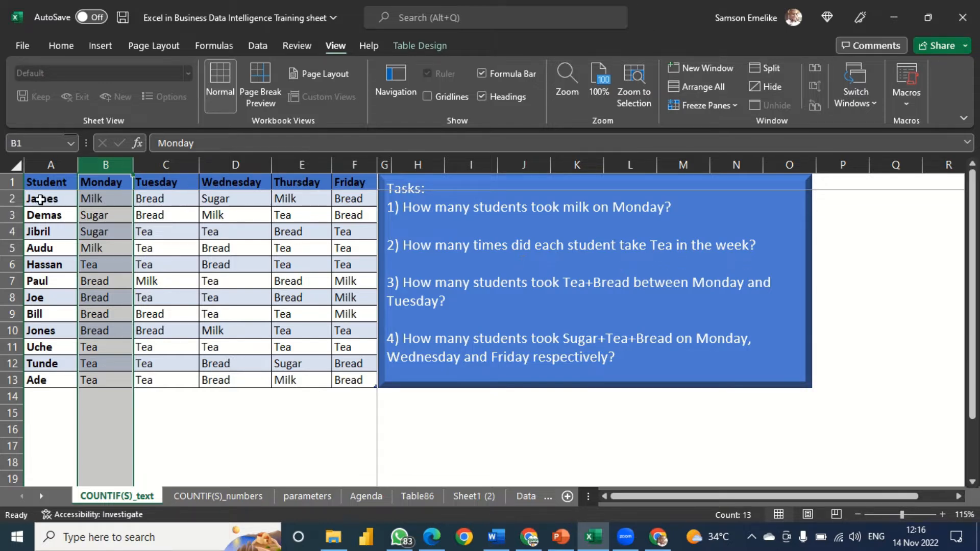
pyautogui.moveTo(42, 200); pyautogui.dragTo(339, 199)
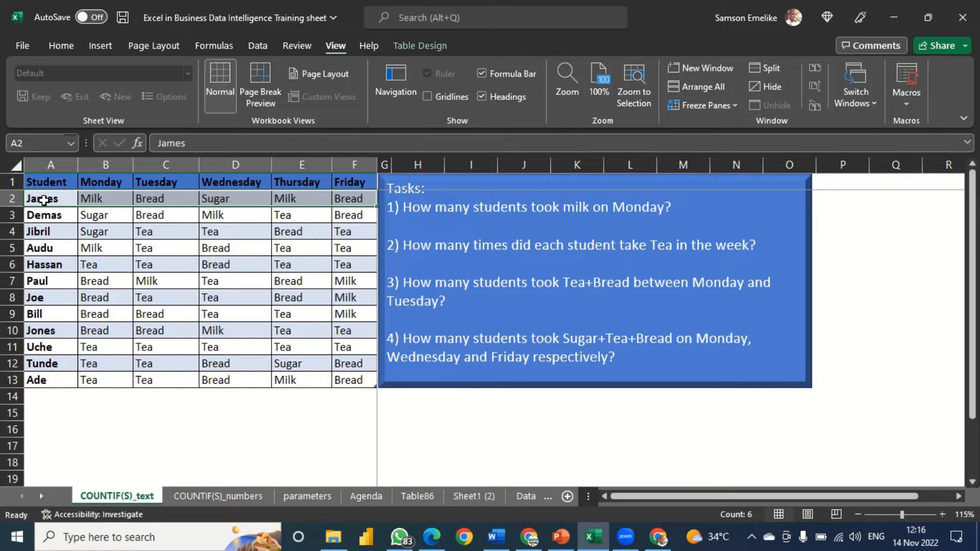
pyautogui.click(96, 199)
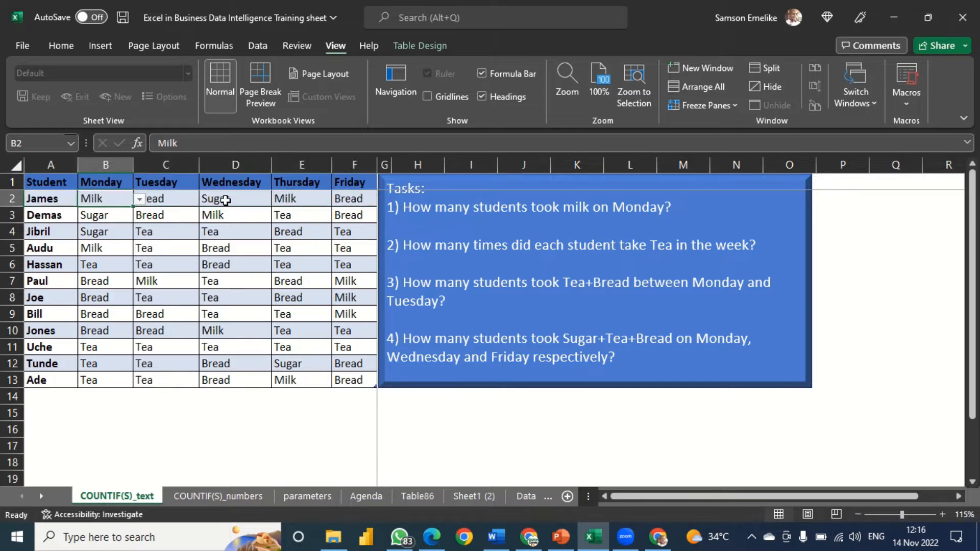
pyautogui.click(297, 201)
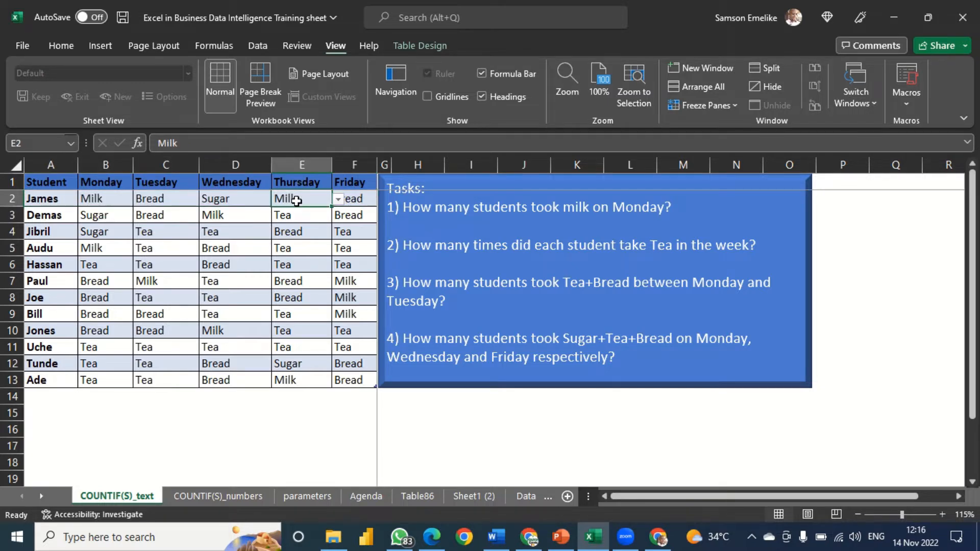
pyautogui.click(99, 199)
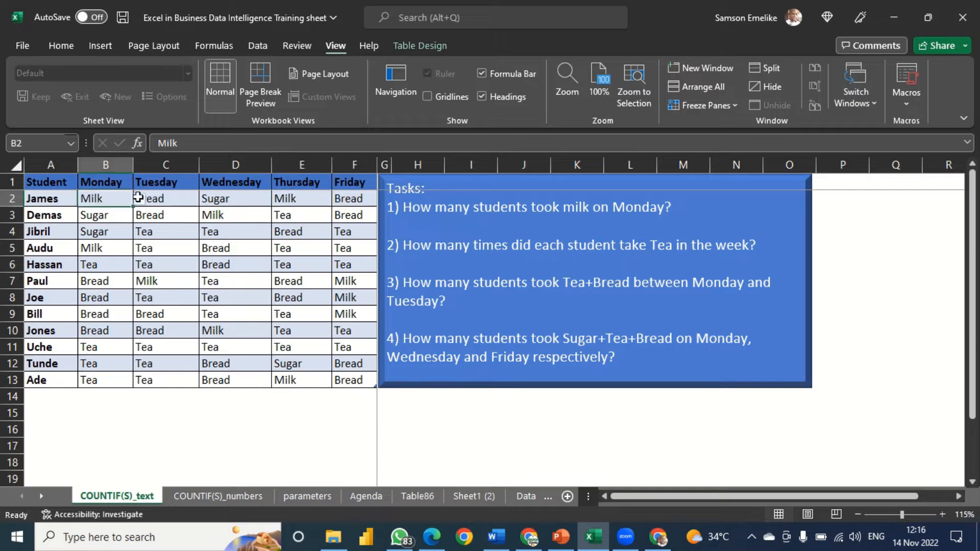
pyautogui.moveTo(138, 197); pyautogui.dragTo(351, 198)
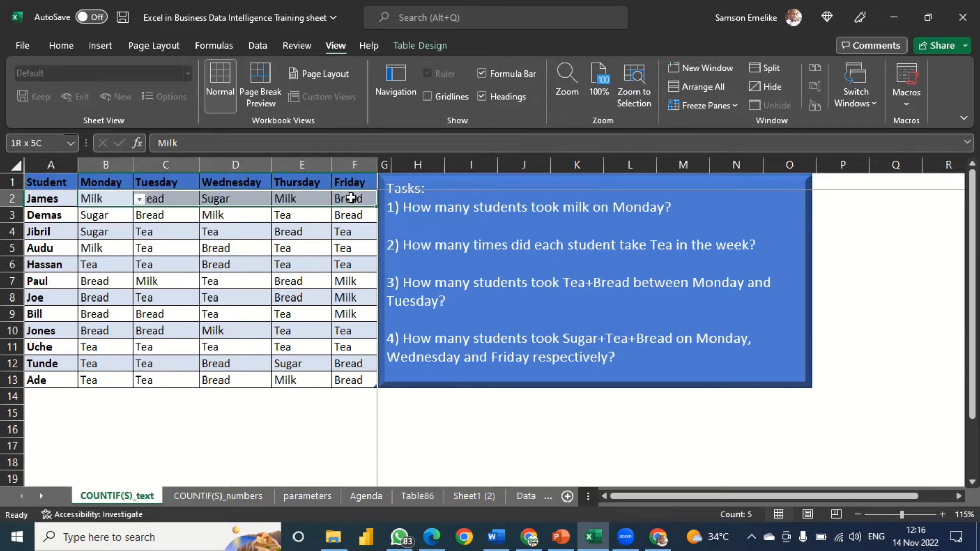
pyautogui.moveTo(351, 198); pyautogui.dragTo(348, 198)
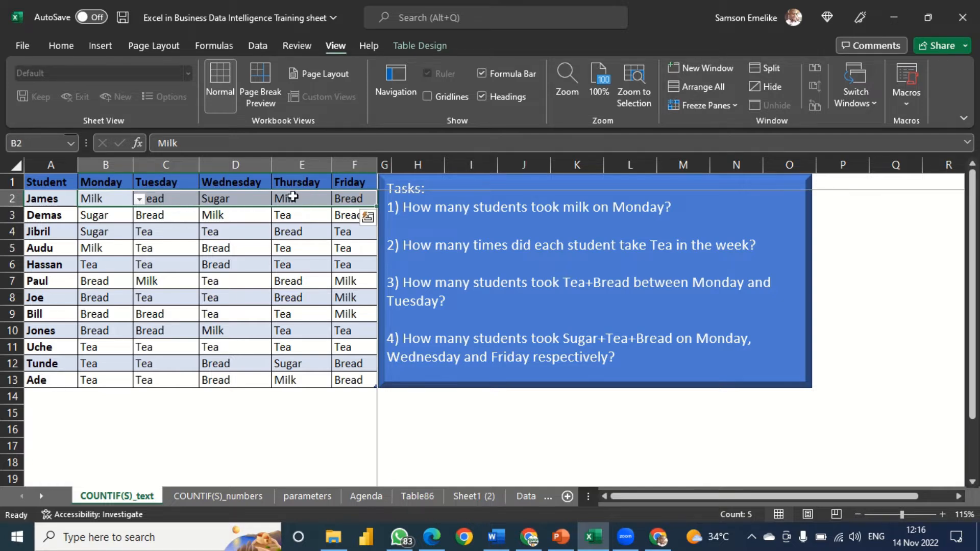
pyautogui.click(293, 197)
pyautogui.click(217, 198)
pyautogui.click(154, 197)
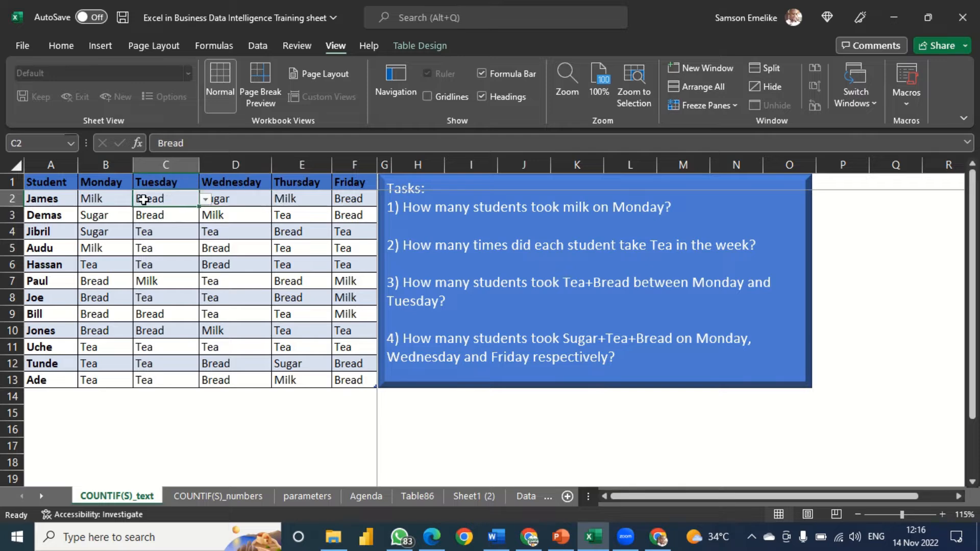
pyautogui.click(109, 197)
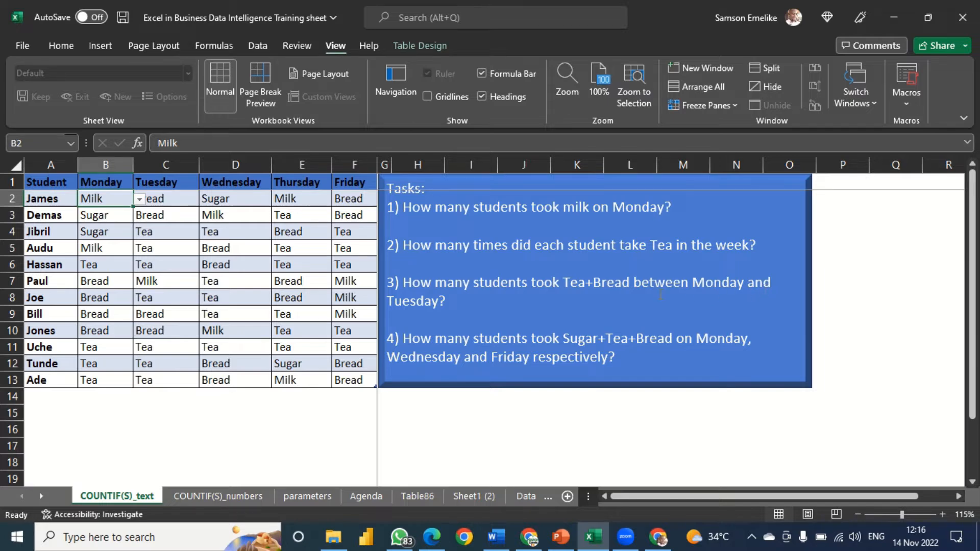
# Step: Examine the day columns used by tasks 3 and 4: Monday and Tuesday, plus Monday, Wednesday and Friday together
pyautogui.click(107, 165)
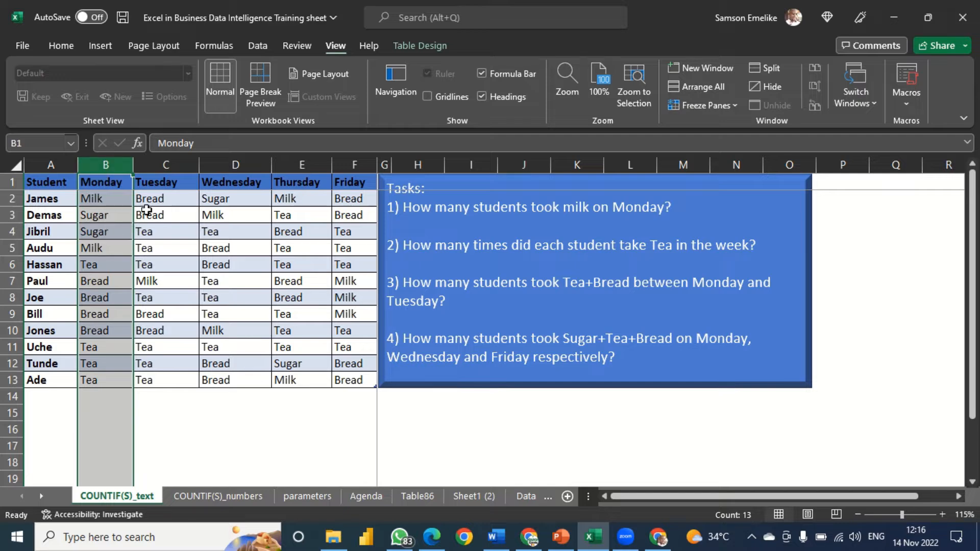
pyautogui.click(165, 163)
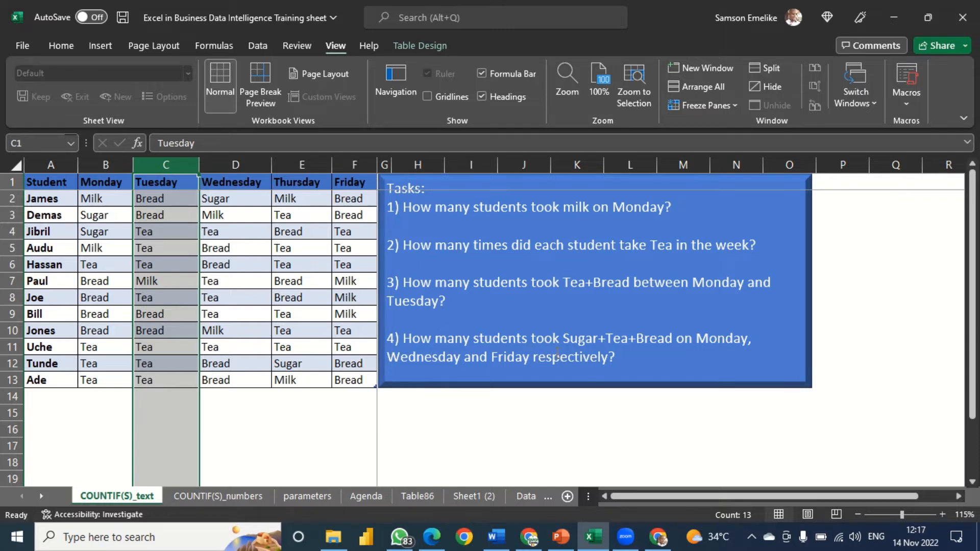
pyautogui.click(586, 344)
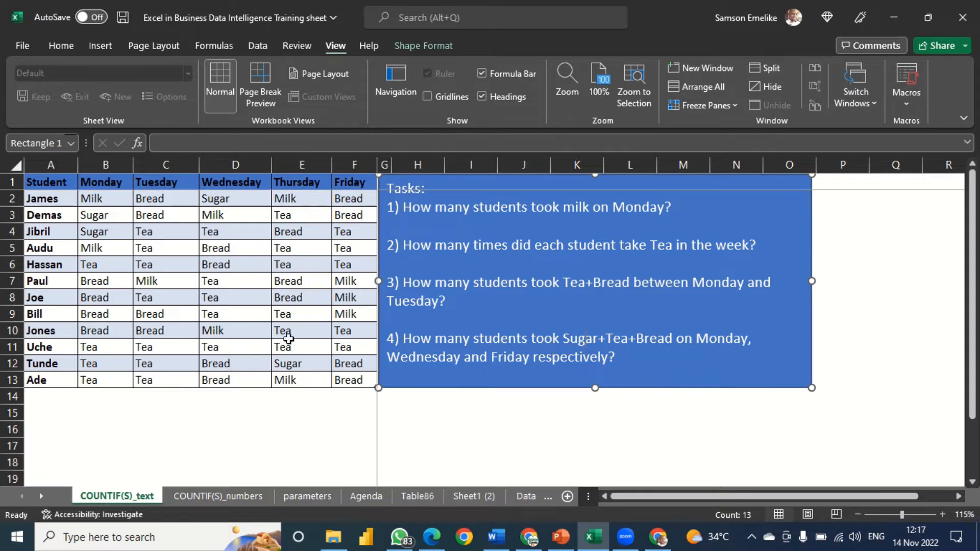
pyautogui.click(103, 164)
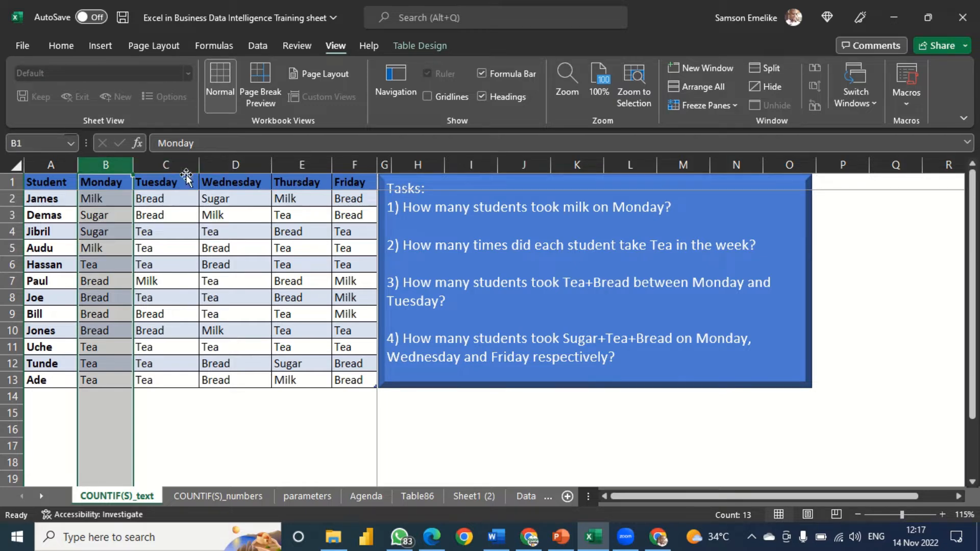
pyautogui.keyDown('ctrl'); pyautogui.click(221, 164); pyautogui.keyUp('ctrl')
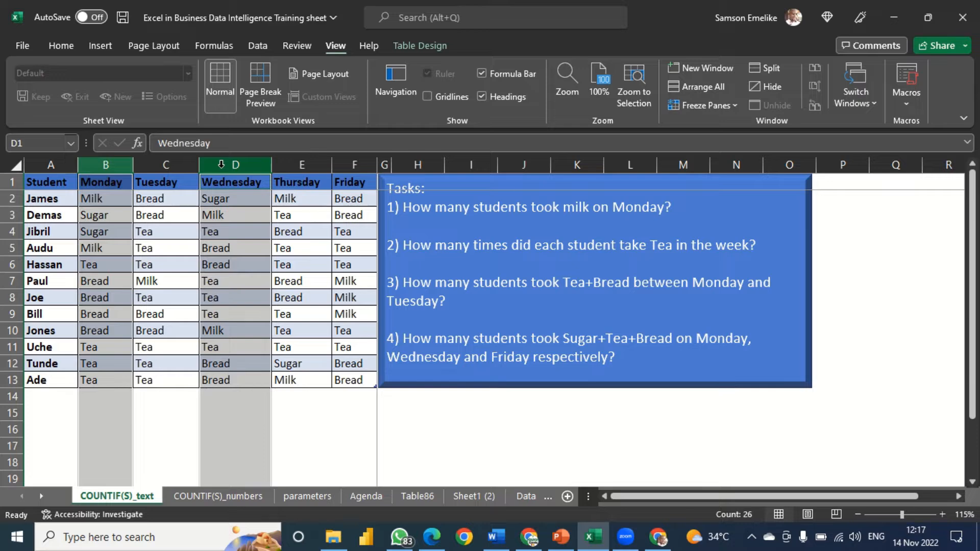
pyautogui.keyDown('ctrl'); pyautogui.click(359, 164); pyautogui.keyUp('ctrl')
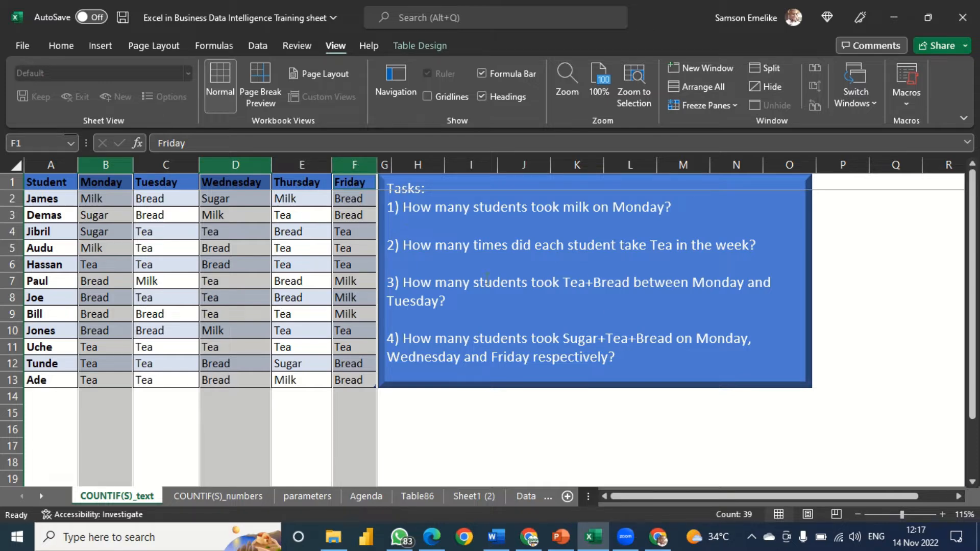
pyautogui.click(430, 411)
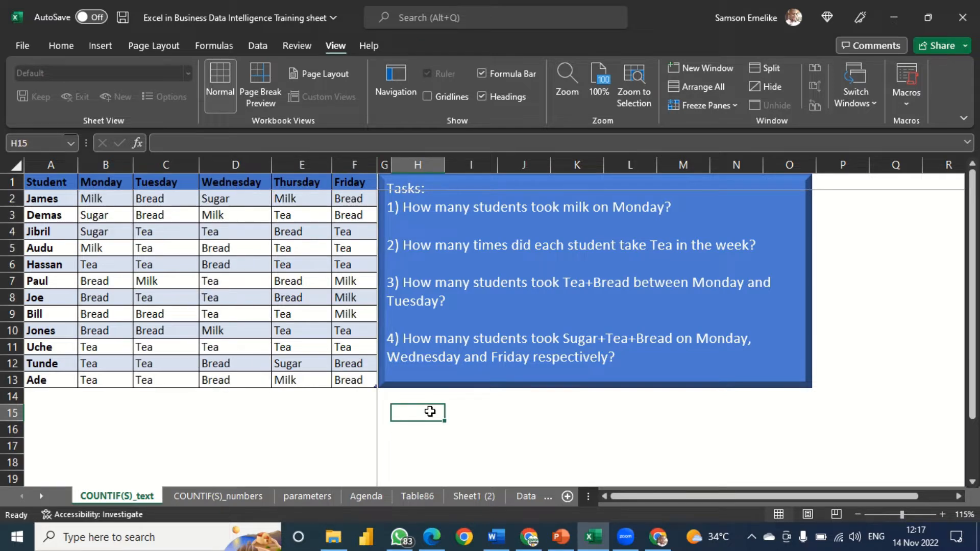
# Step: Move the Tasks box clear of the table, across columns J to R with its upper edge at row 13
pyautogui.click(608, 384)
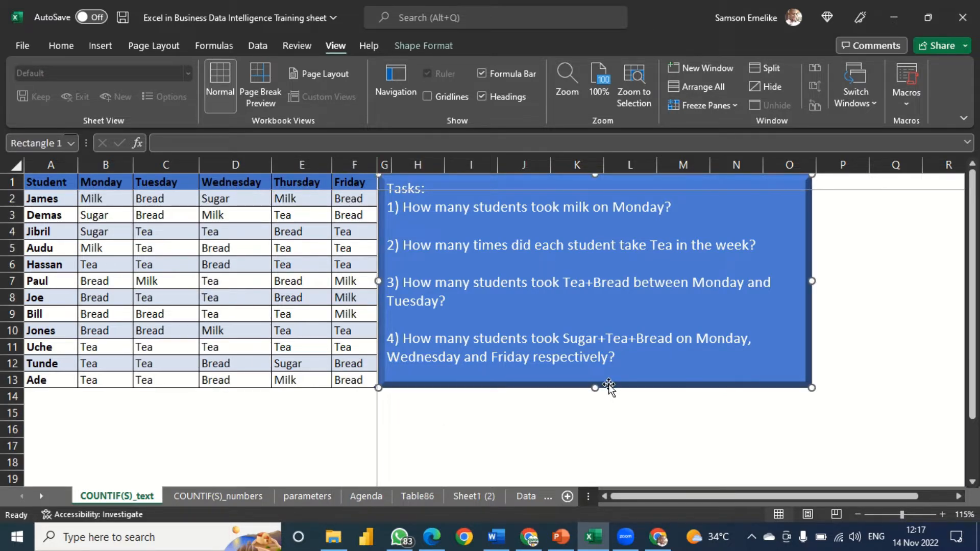
pyautogui.moveTo(608, 387); pyautogui.dragTo(416, 472)
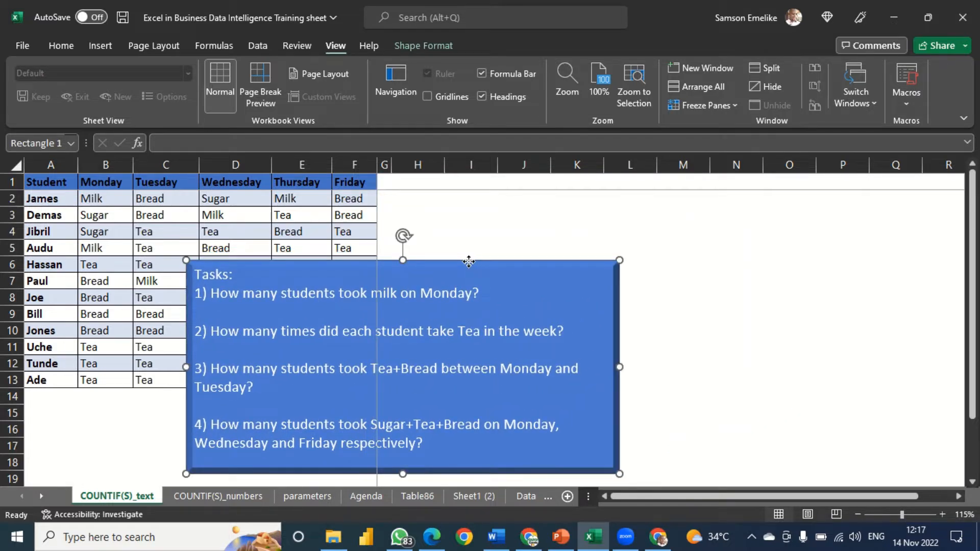
pyautogui.moveTo(470, 262); pyautogui.dragTo(240, 443)
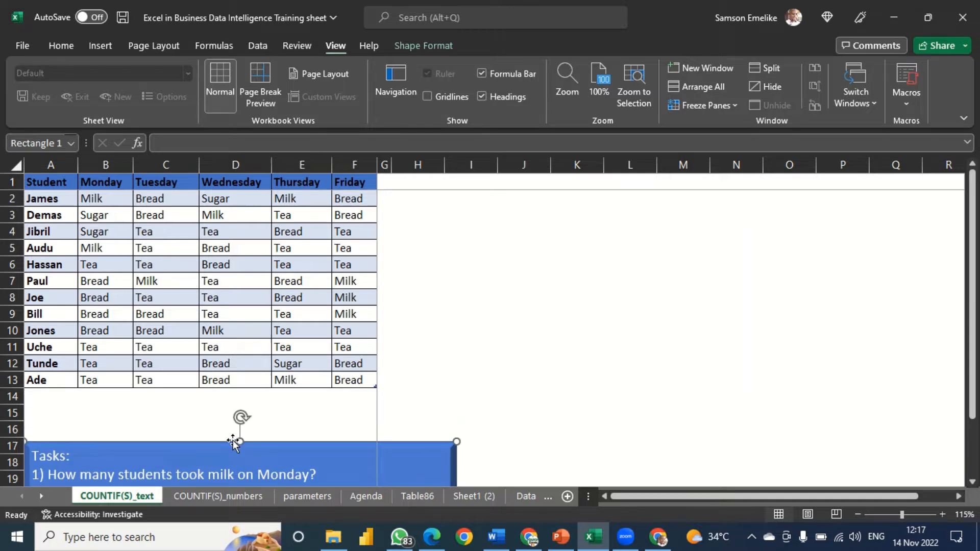
pyautogui.click(464, 234)
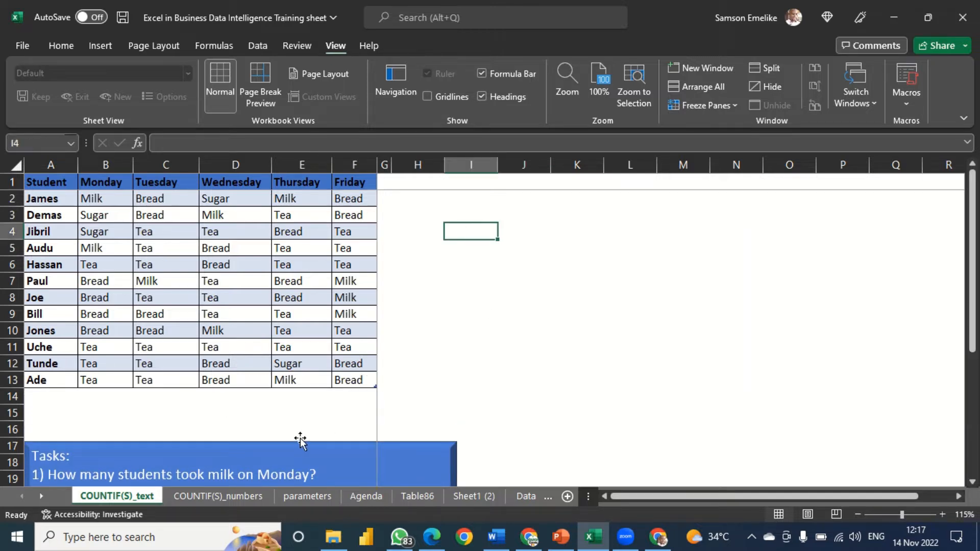
pyautogui.moveTo(275, 447); pyautogui.dragTo(267, 403)
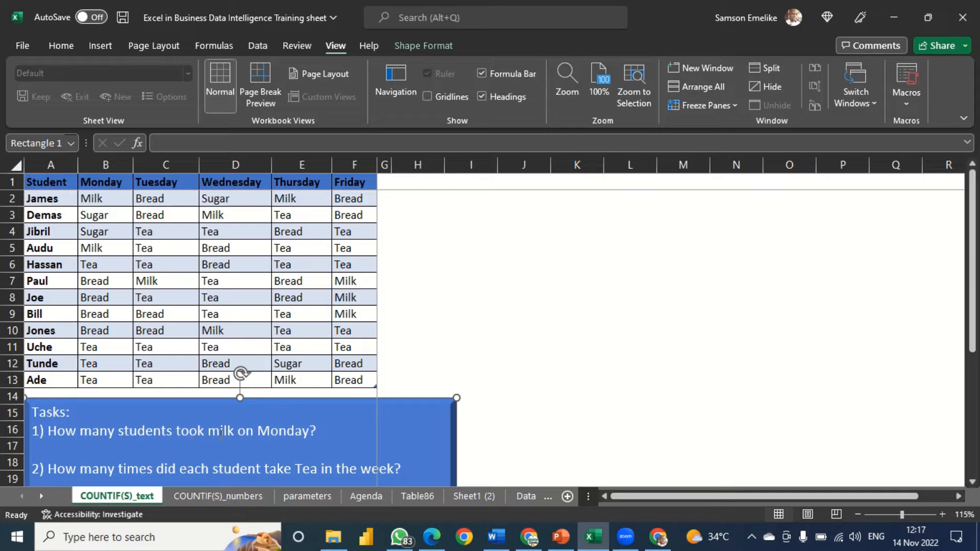
pyautogui.moveTo(268, 398); pyautogui.dragTo(755, 386)
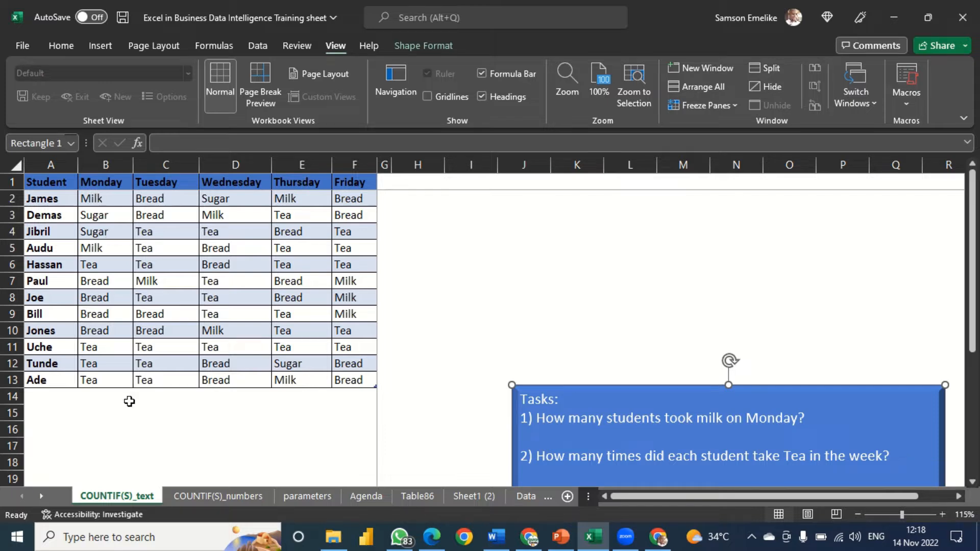
# Step: Count the students who took milk on Monday in cell B14 with =COUNTIF(Table8[Monday],B2)
pyautogui.click(103, 398)
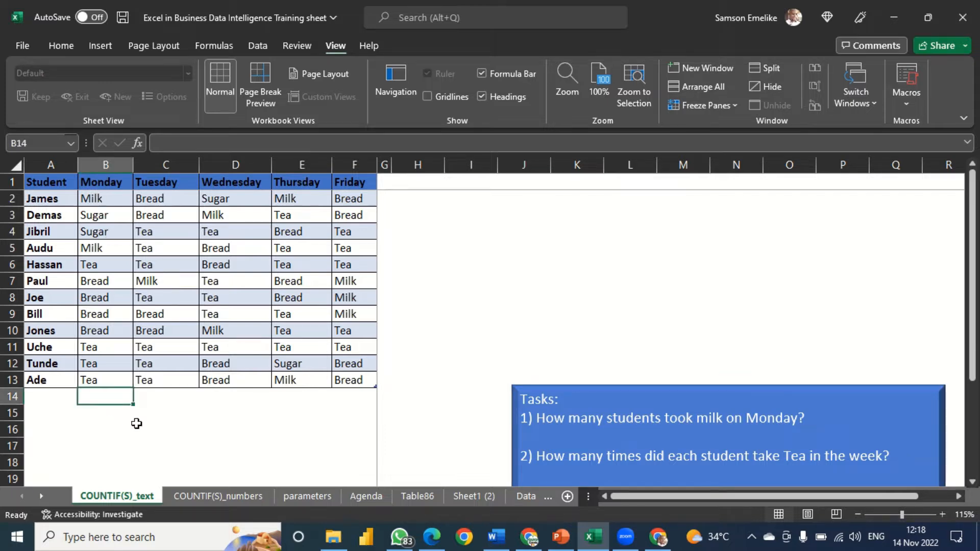
pyautogui.write('=')
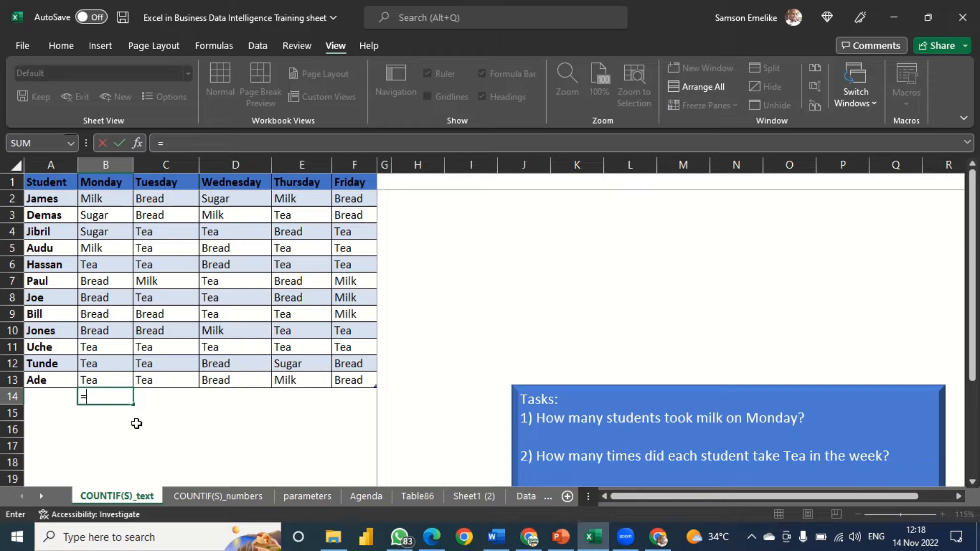
pyautogui.write('count')
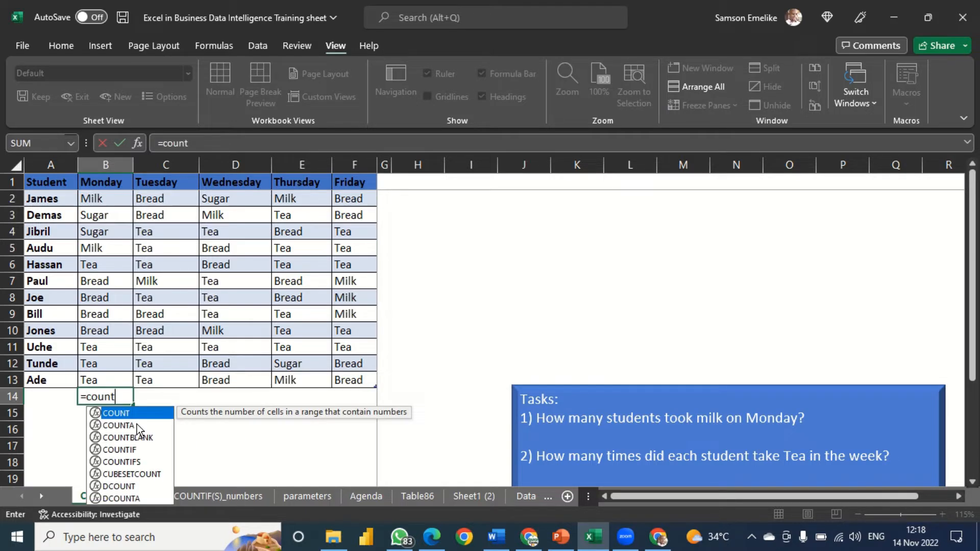
pyautogui.write('if')
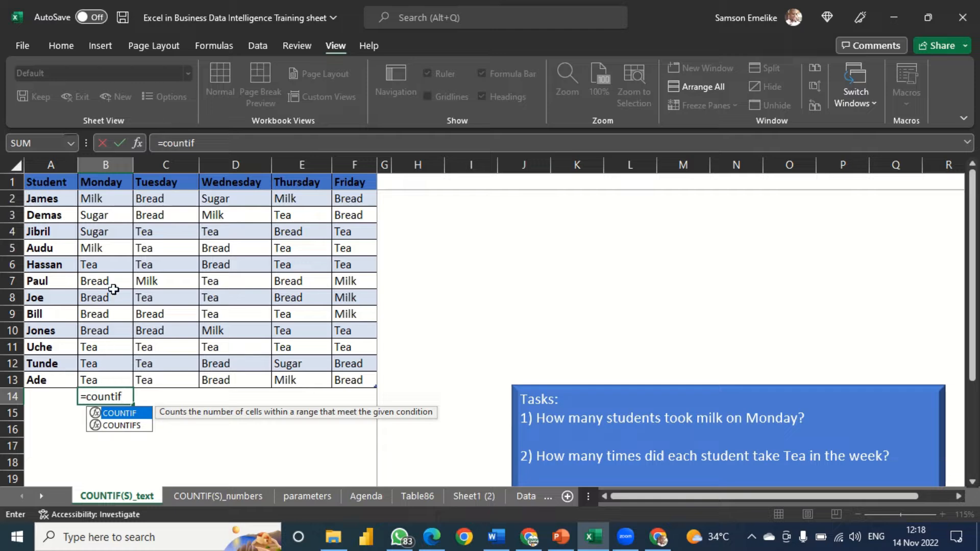
pyautogui.press('Tab')
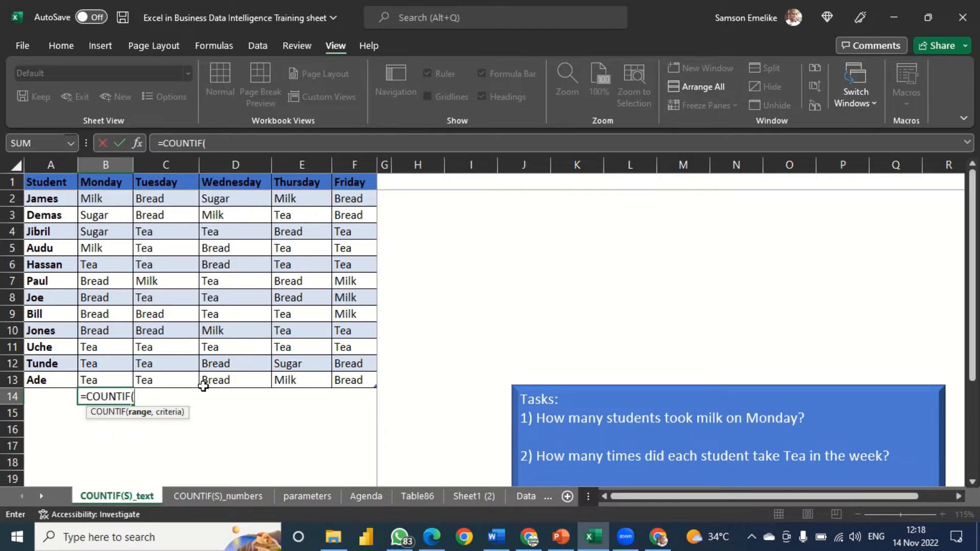
pyautogui.moveTo(96, 199); pyautogui.dragTo(101, 379)
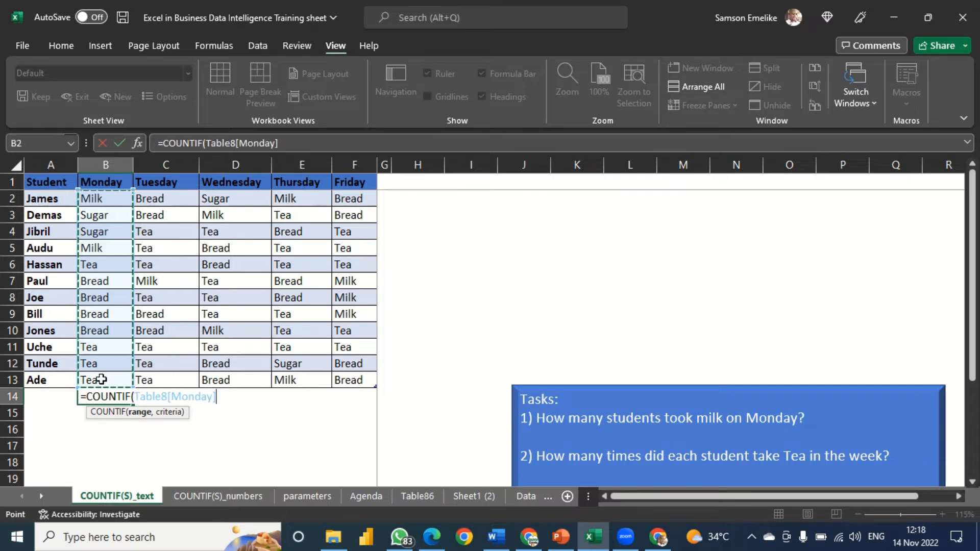
pyautogui.write(',')
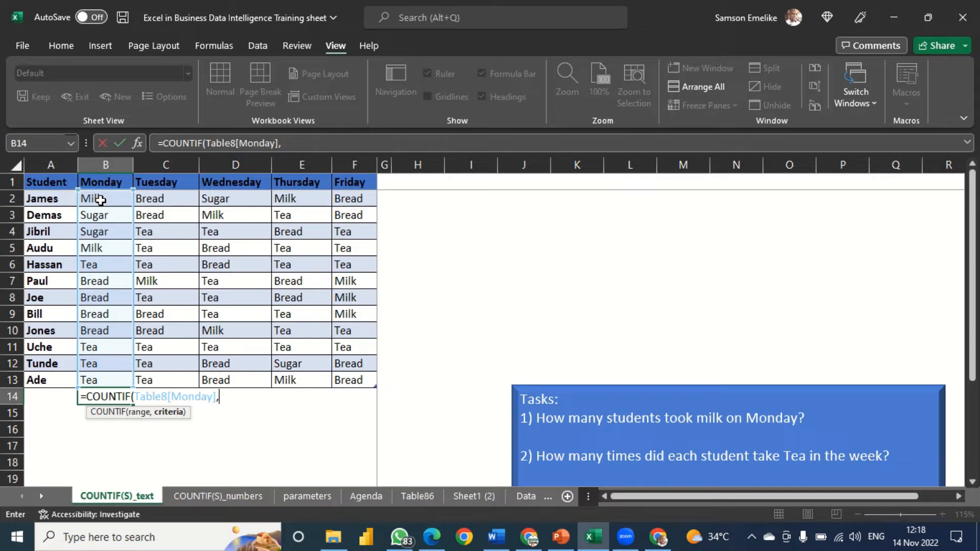
pyautogui.click(100, 201)
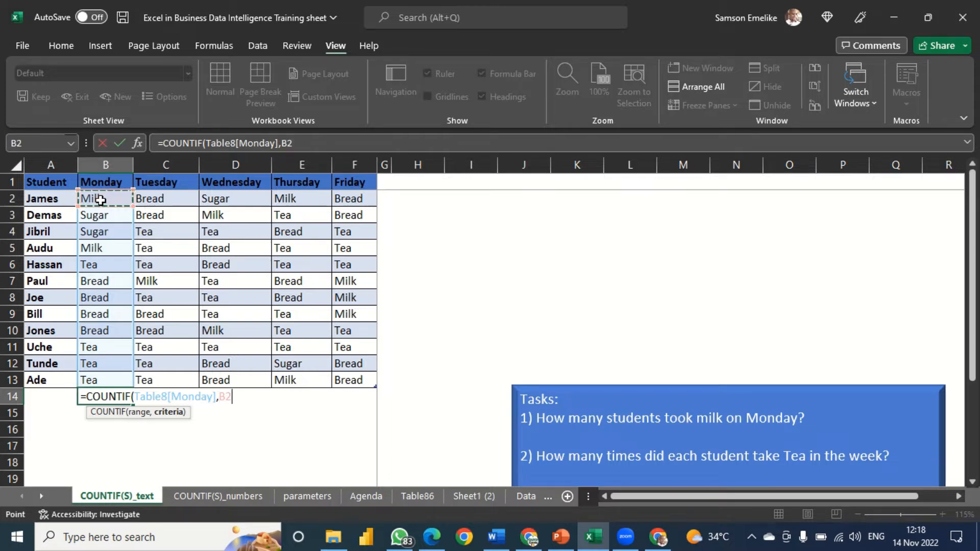
pyautogui.write(')')
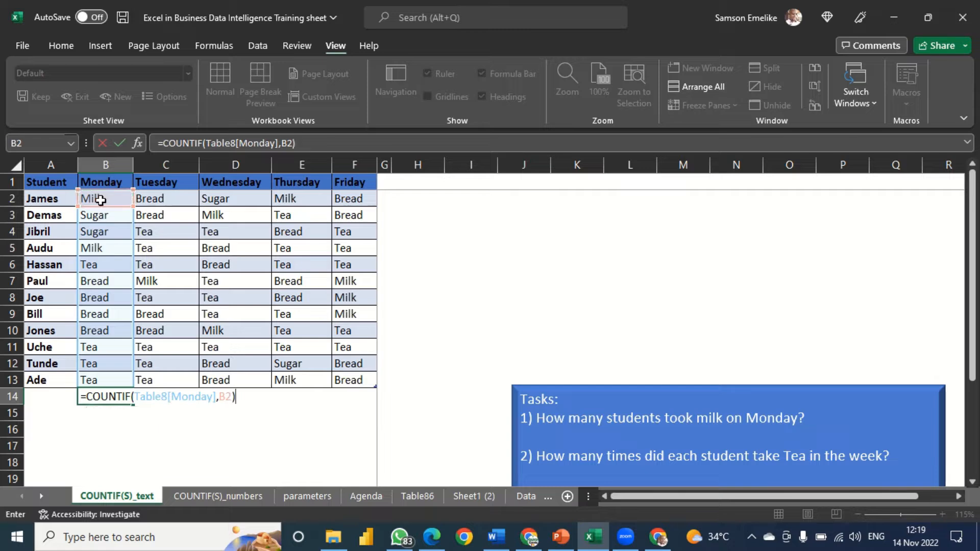
pyautogui.press('Return')
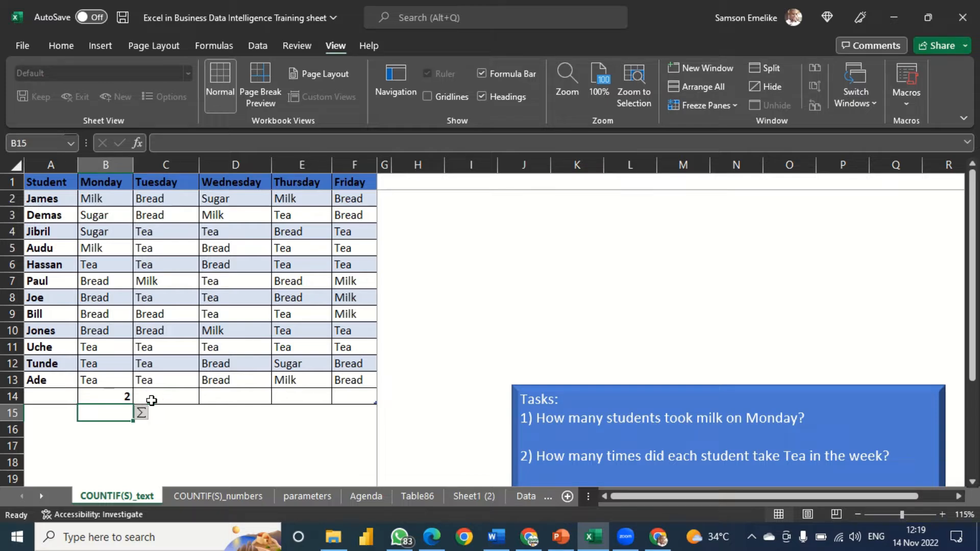
# Step: Fill the Monday milk entry in B2 yellow and copy its formatting to the other milk entry in B5
pyautogui.click(105, 199)
pyautogui.click(67, 44)
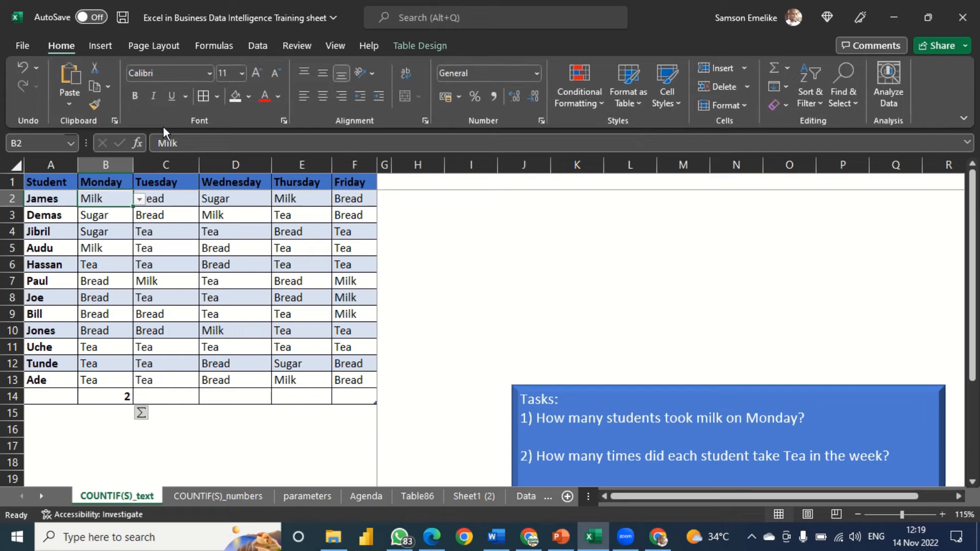
pyautogui.click(249, 96)
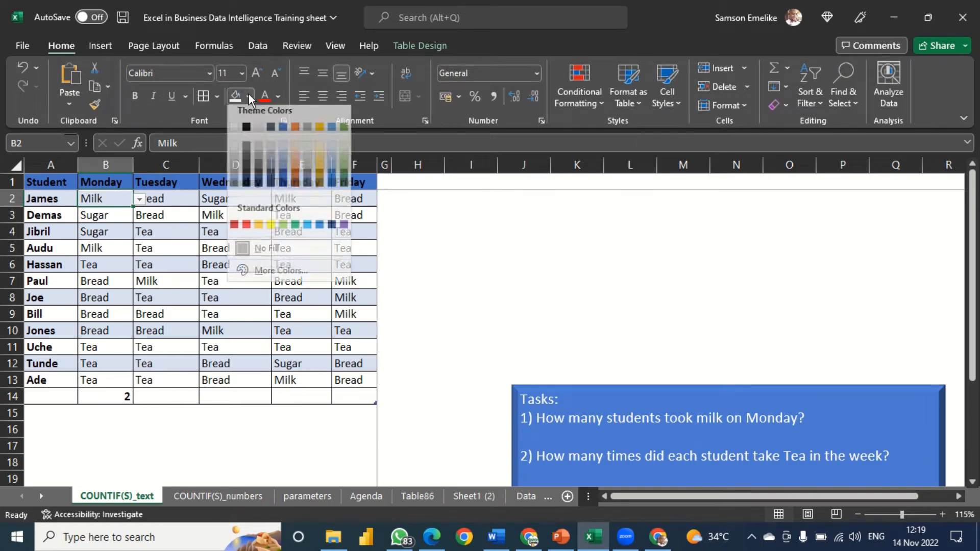
pyautogui.click(270, 232)
pyautogui.click(93, 104)
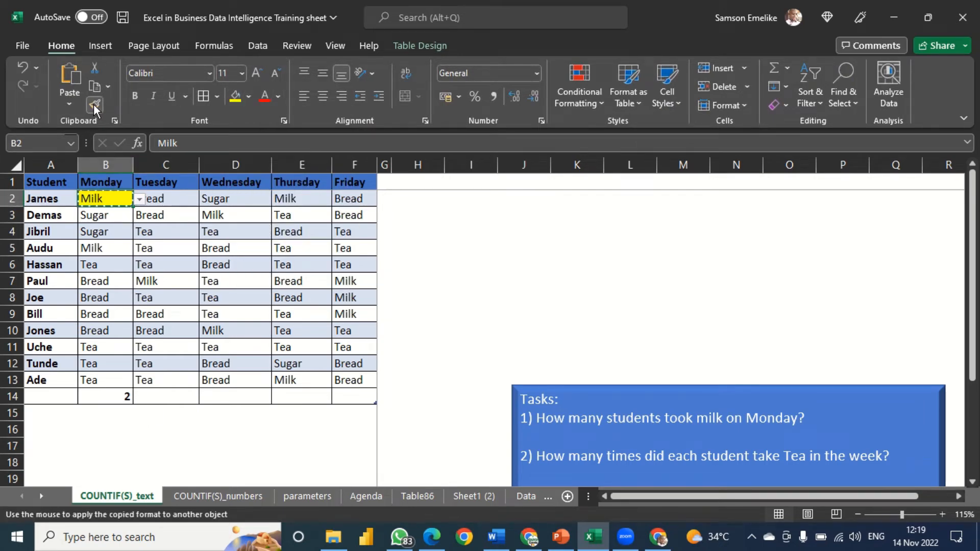
pyautogui.click(112, 248)
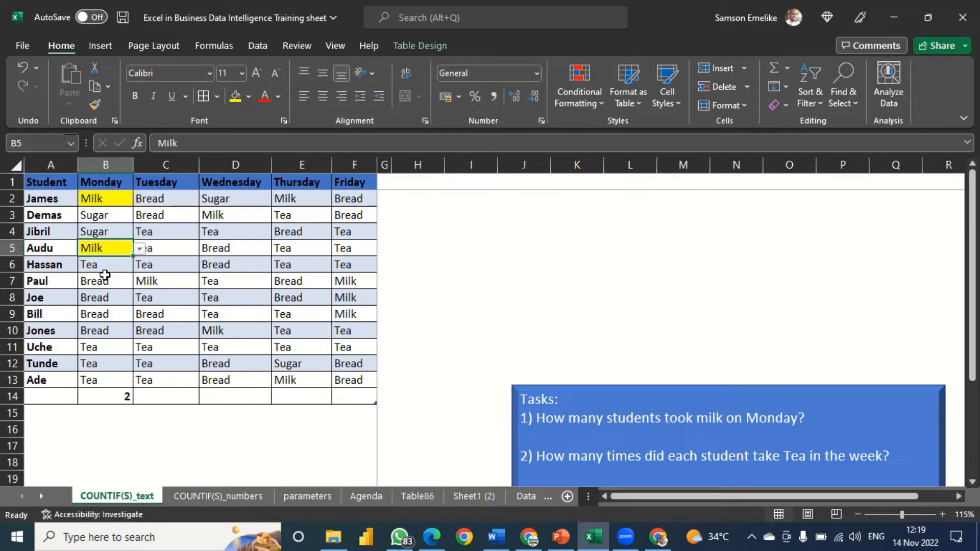
# Step: Test the Monday milk count by changing B8 and B11 to Milk, and undo both changes
pyautogui.click(109, 299)
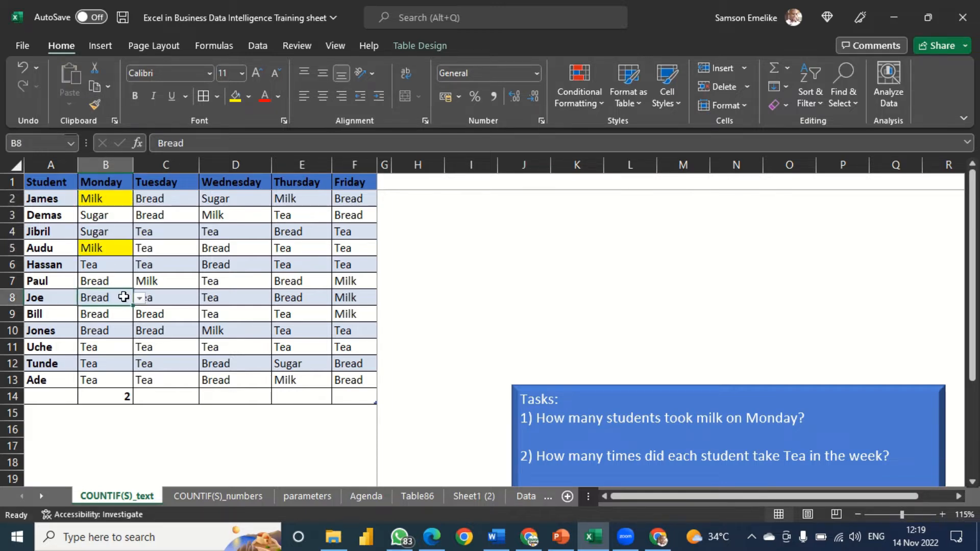
pyautogui.click(140, 301)
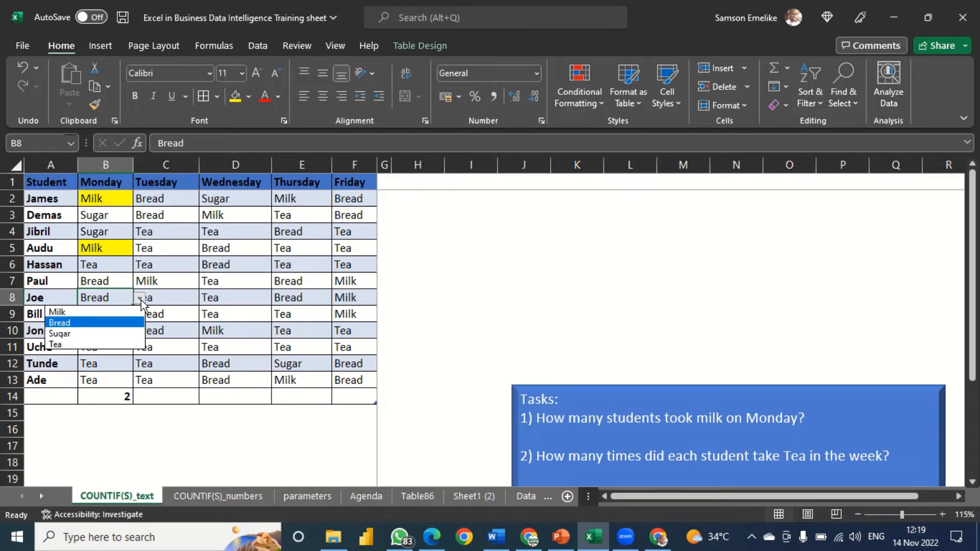
pyautogui.click(92, 311)
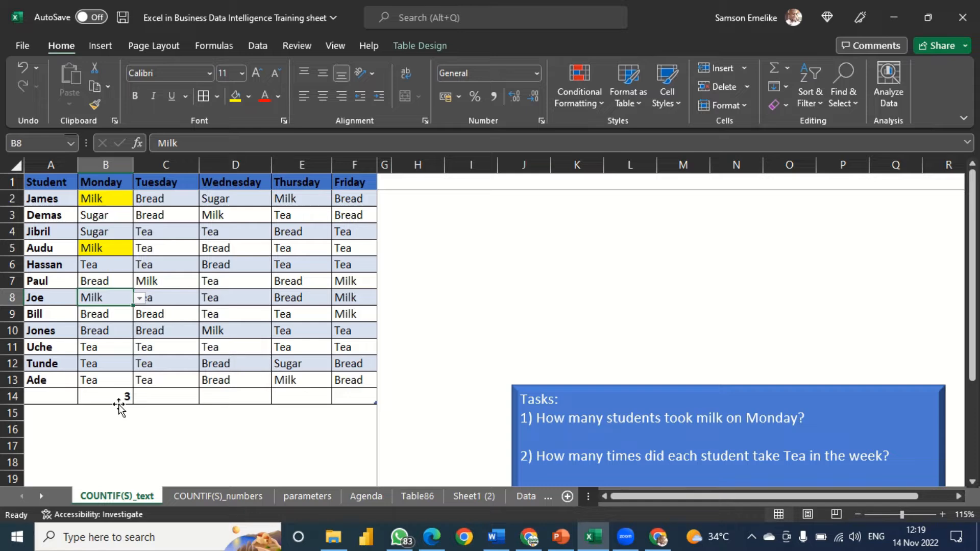
pyautogui.click(98, 352)
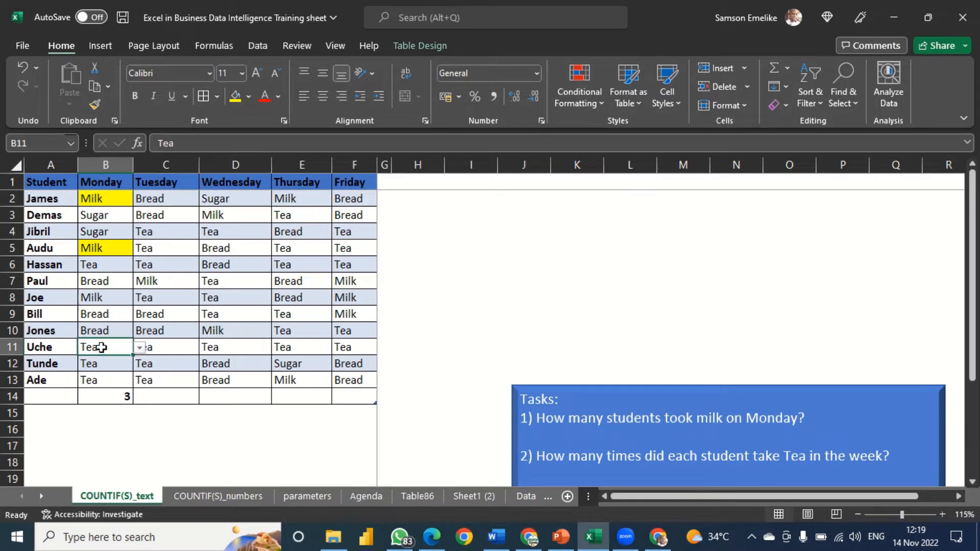
pyautogui.click(140, 350)
pyautogui.click(121, 361)
pyautogui.hotkey('ctrl', 'z')
pyautogui.hotkey('ctrl', 'z')
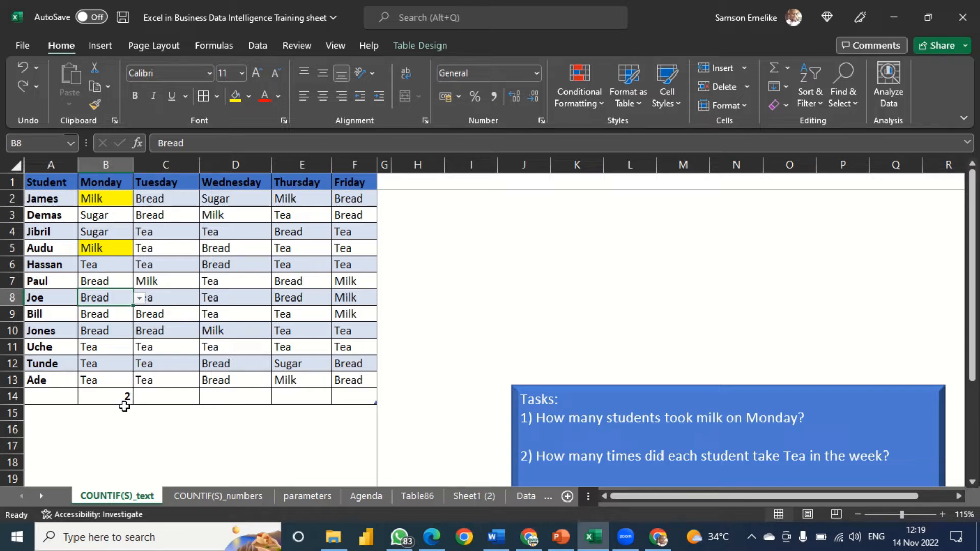
# Step: Move the Tasks box up until its upper edge is at about row 8, and widen column G
pyautogui.moveTo(734, 388); pyautogui.dragTo(748, 305)
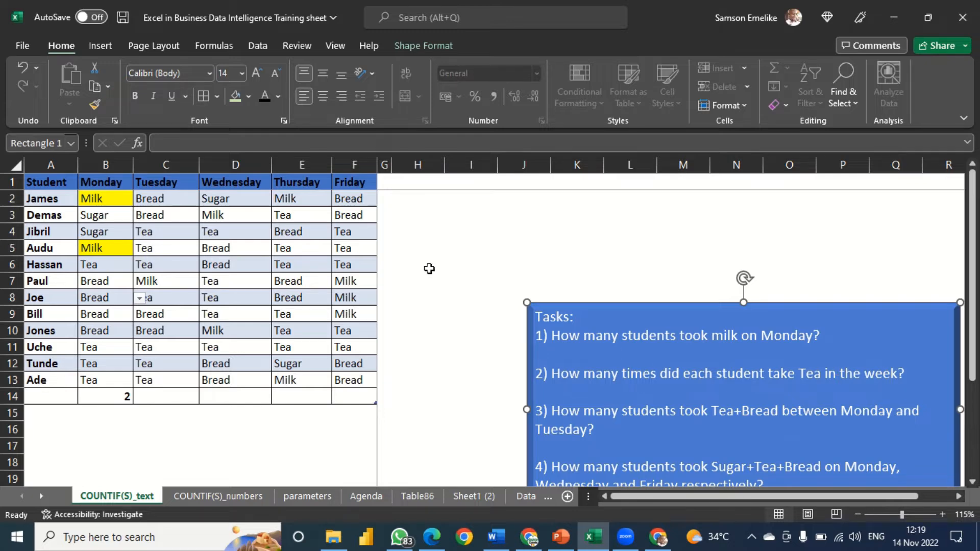
pyautogui.moveTo(392, 165); pyautogui.dragTo(414, 164)
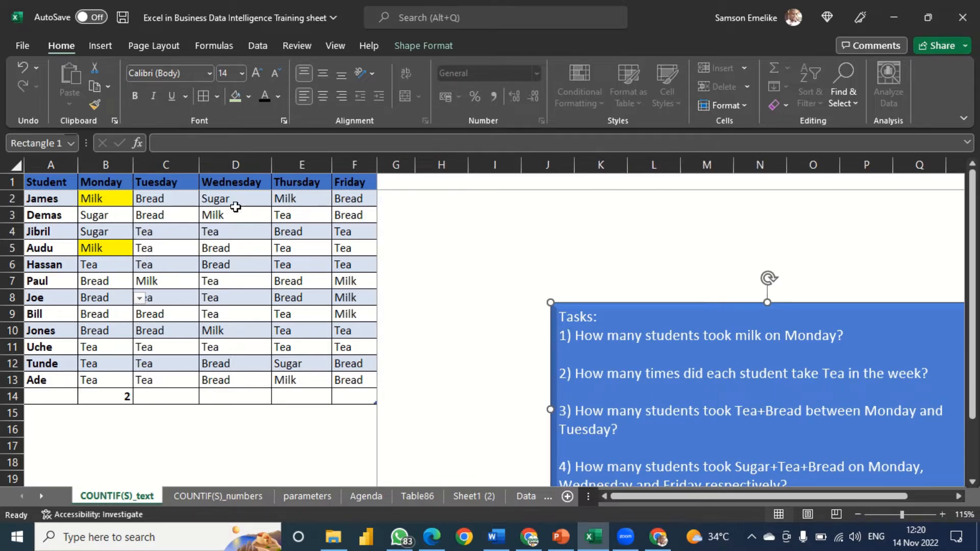
# Step: Count each student's Tea entries for the week in column G, entering =COUNTIF(Table8[@[Monday]:[Friday]],"Tea") in G2
pyautogui.doubleClick(40, 199)
pyautogui.moveTo(40, 200); pyautogui.dragTo(348, 199)
pyautogui.click(248, 203)
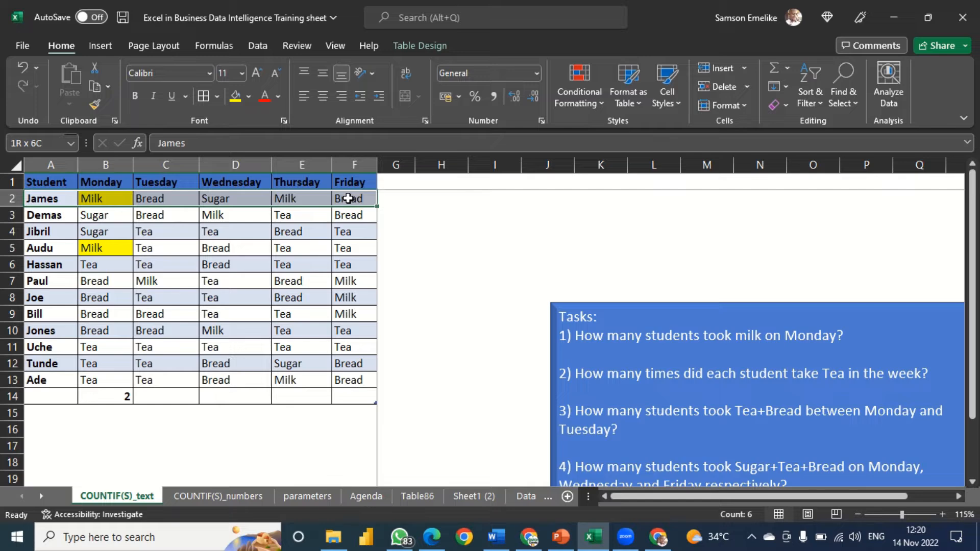
pyautogui.click(393, 198)
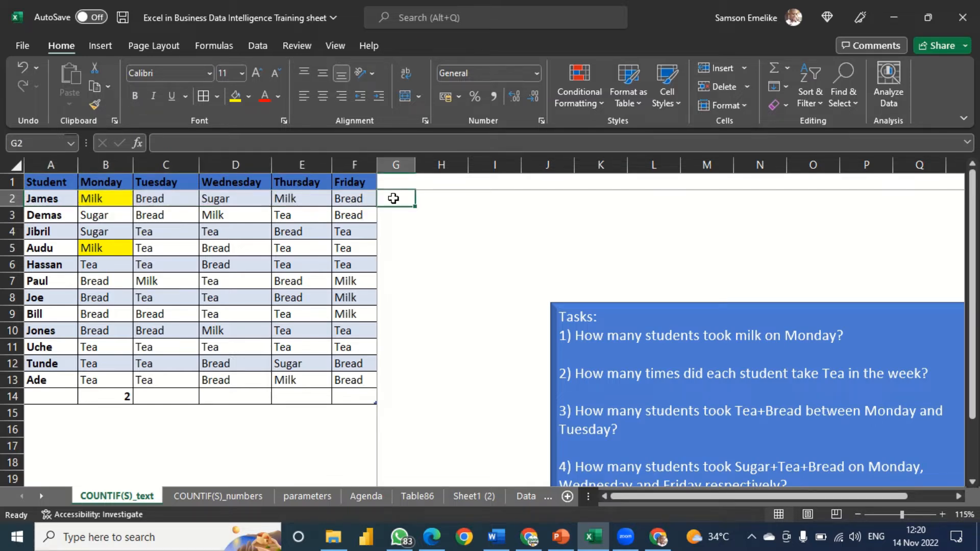
pyautogui.write('=count')
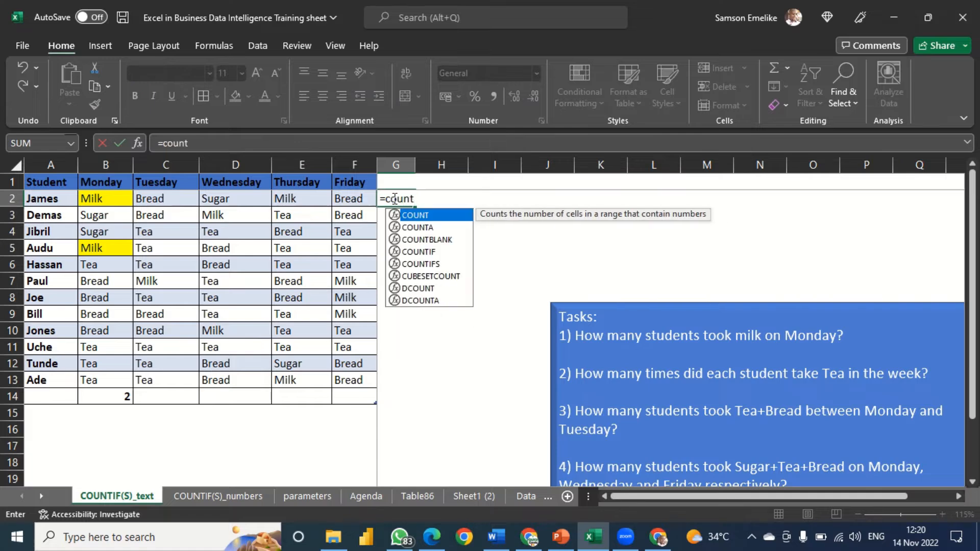
pyautogui.write('if')
pyautogui.press('Tab')
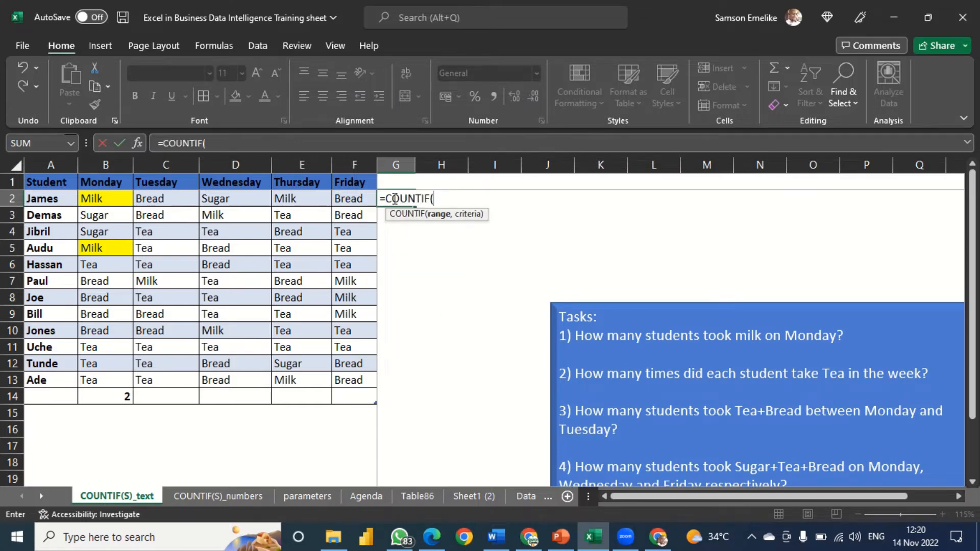
pyautogui.moveTo(87, 199); pyautogui.dragTo(349, 200)
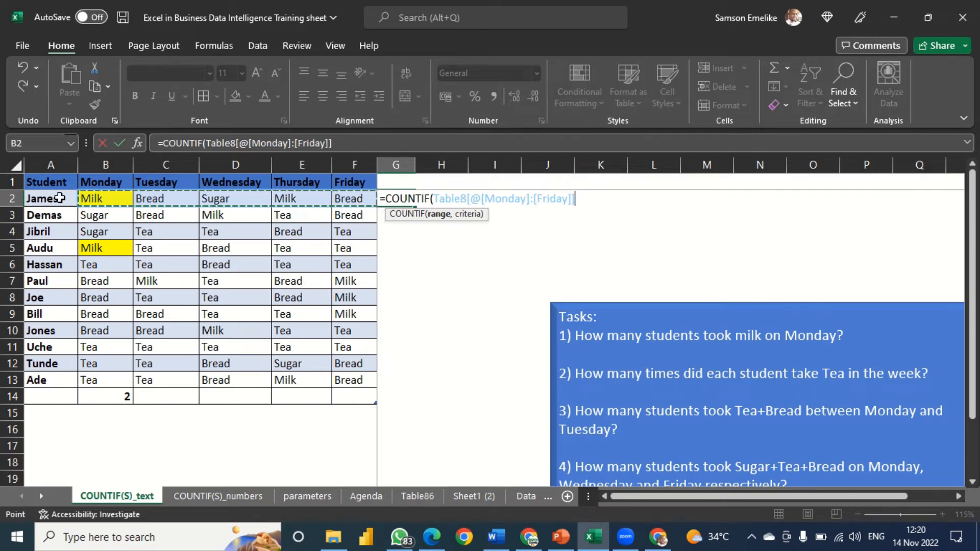
pyautogui.write(',')
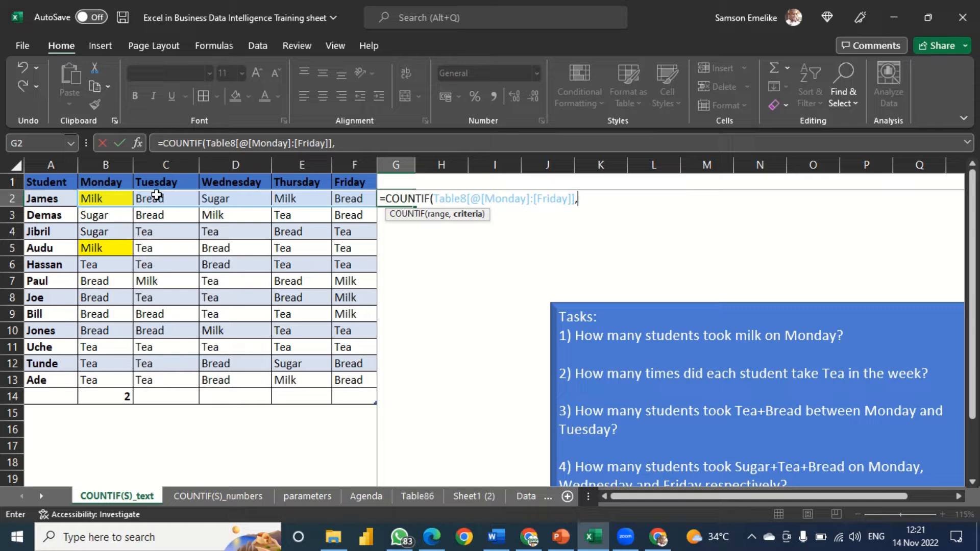
pyautogui.write('"Tea")')
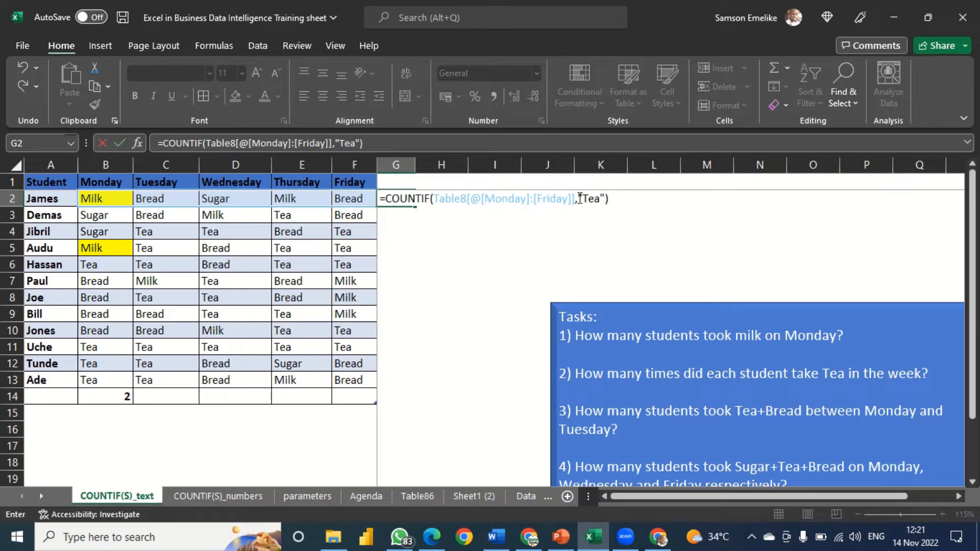
pyautogui.moveTo(578, 199); pyautogui.dragTo(605, 200)
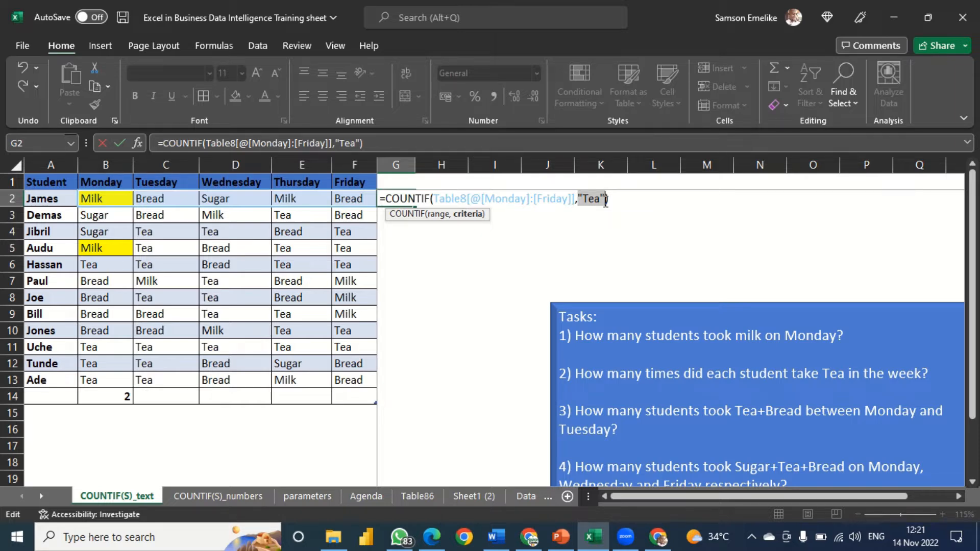
pyautogui.click(613, 201)
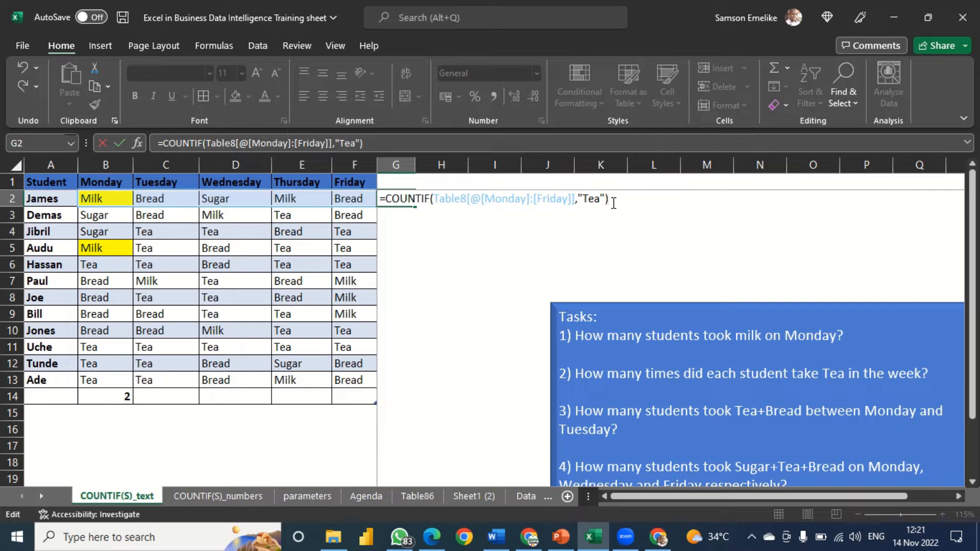
pyautogui.press('Return')
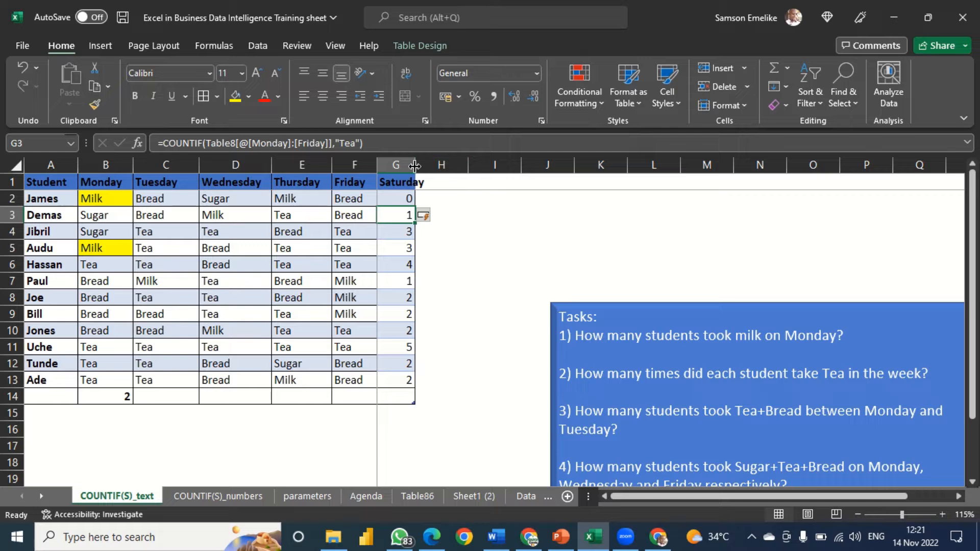
# Step: Widen column G to fit its header and check the header and the tea count formula in G2
pyautogui.moveTo(415, 165); pyautogui.dragTo(448, 166)
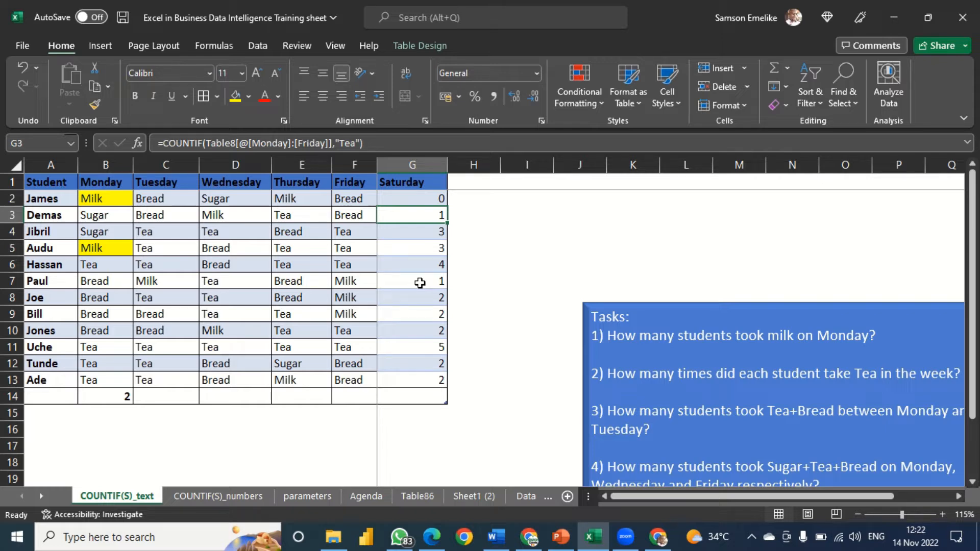
pyautogui.click(413, 182)
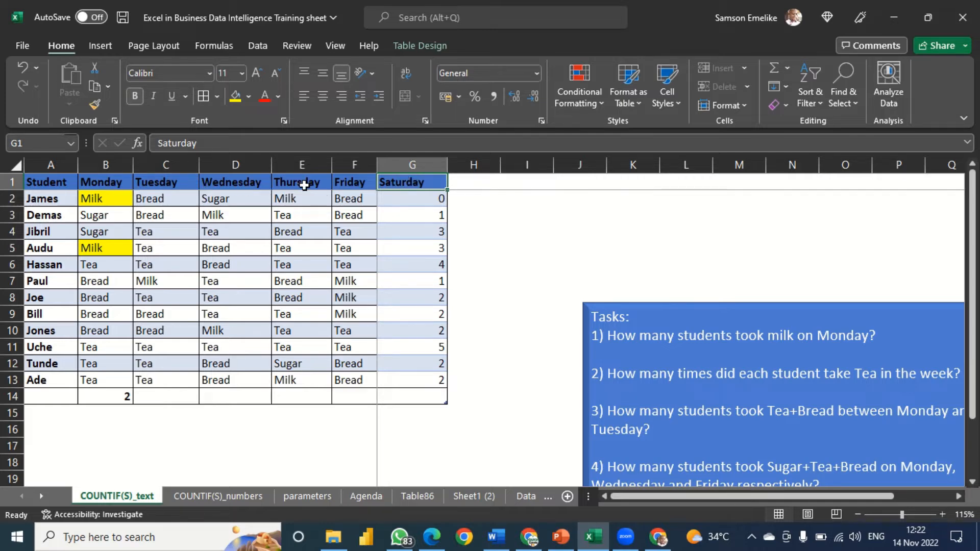
pyautogui.click(413, 197)
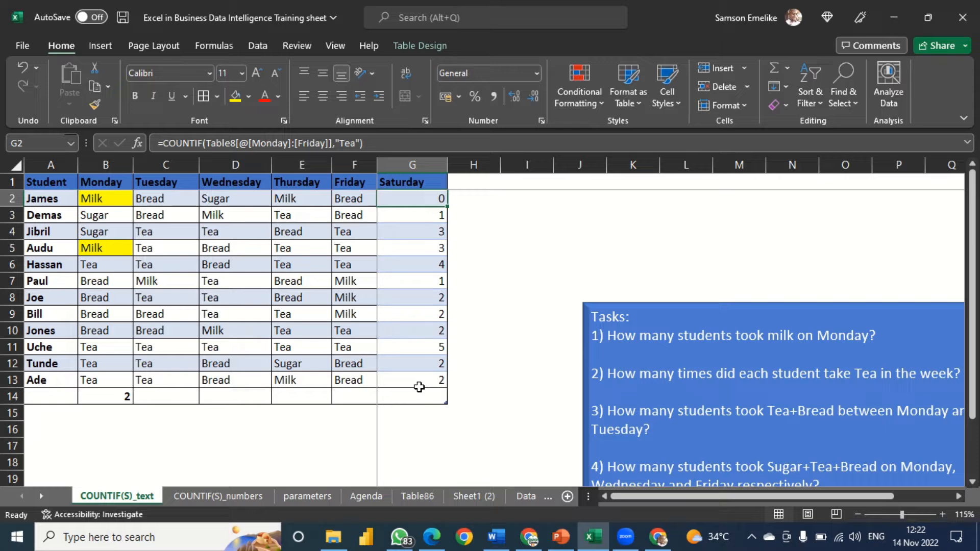
pyautogui.click(163, 215)
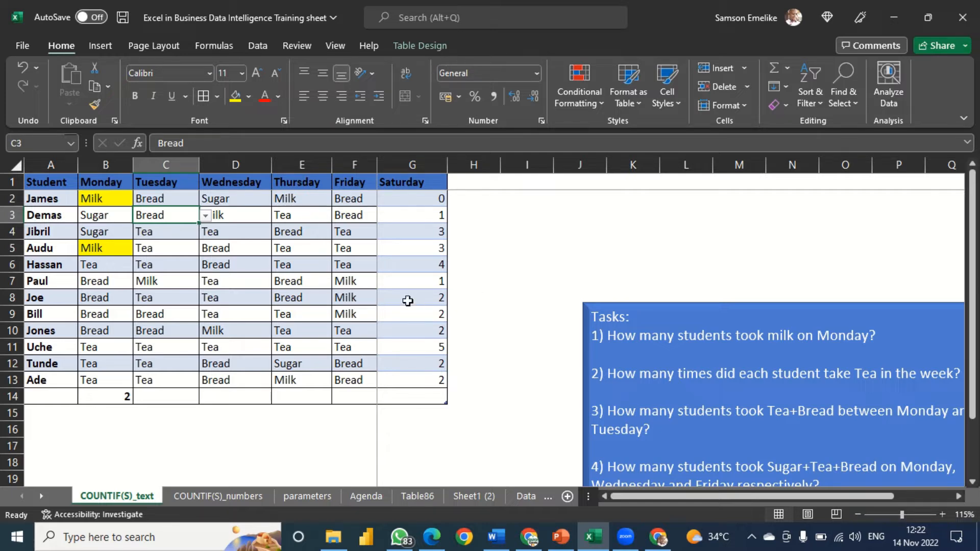
pyautogui.click(406, 199)
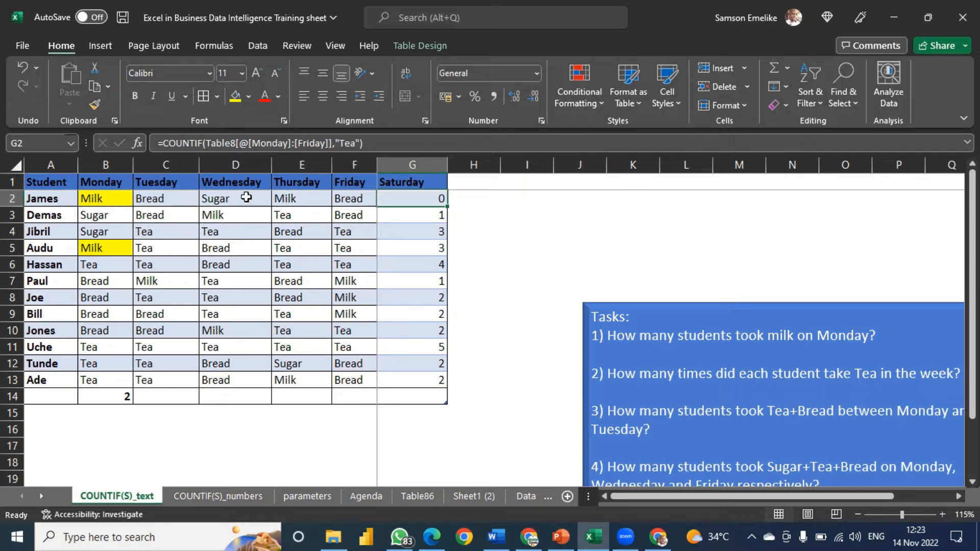
# Step: Change the Wednesday entry in D2 to Tea and the Thursday entry in E6 to Bread to test the tea counts
pyautogui.click(214, 199)
pyautogui.click(278, 199)
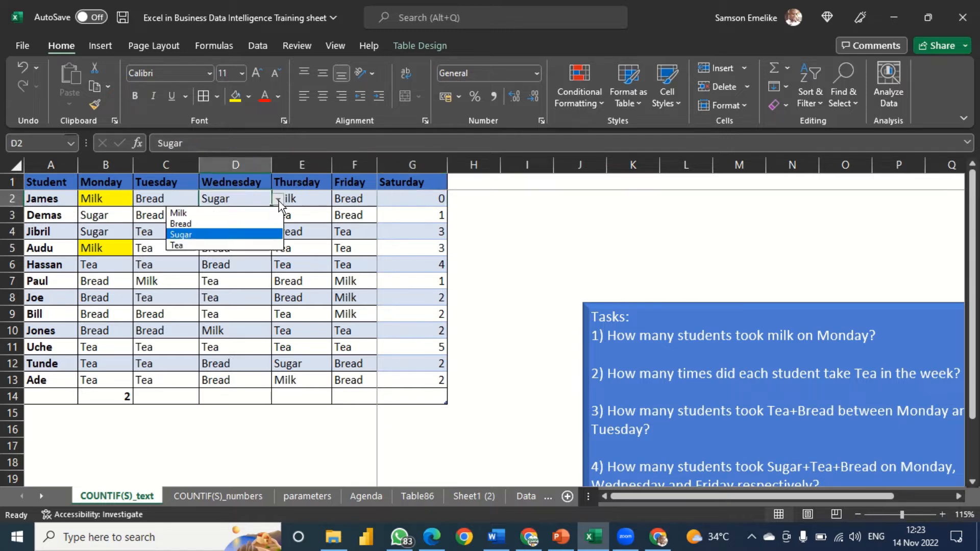
pyautogui.click(194, 244)
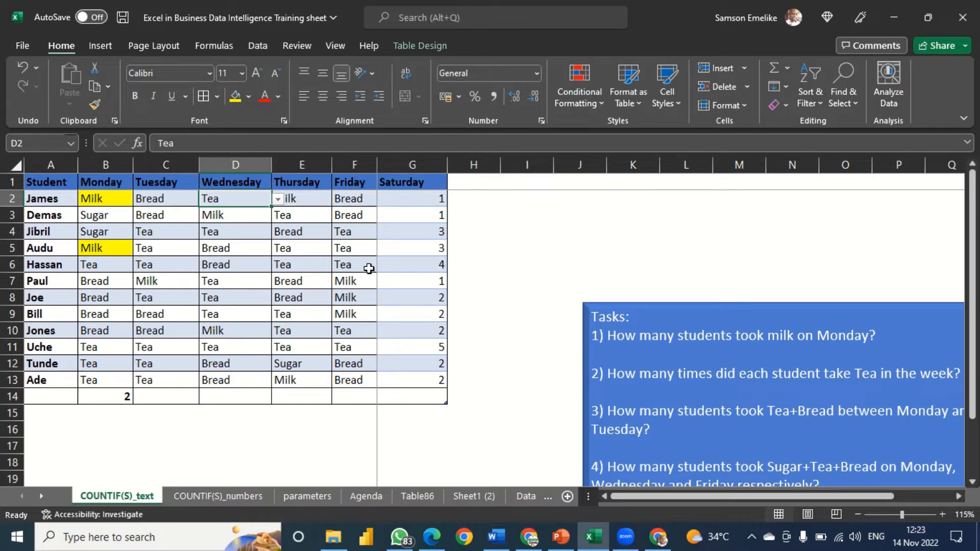
pyautogui.click(302, 265)
pyautogui.click(338, 265)
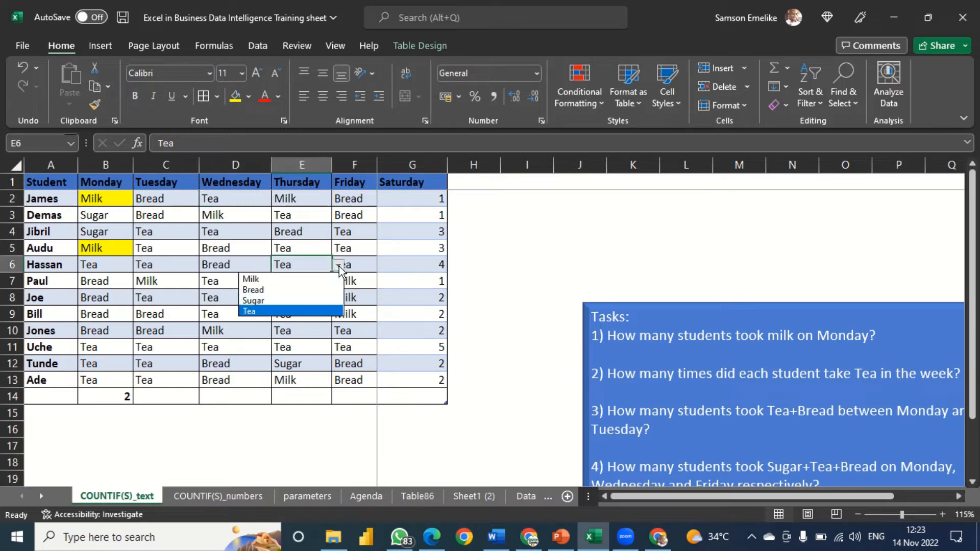
pyautogui.click(271, 289)
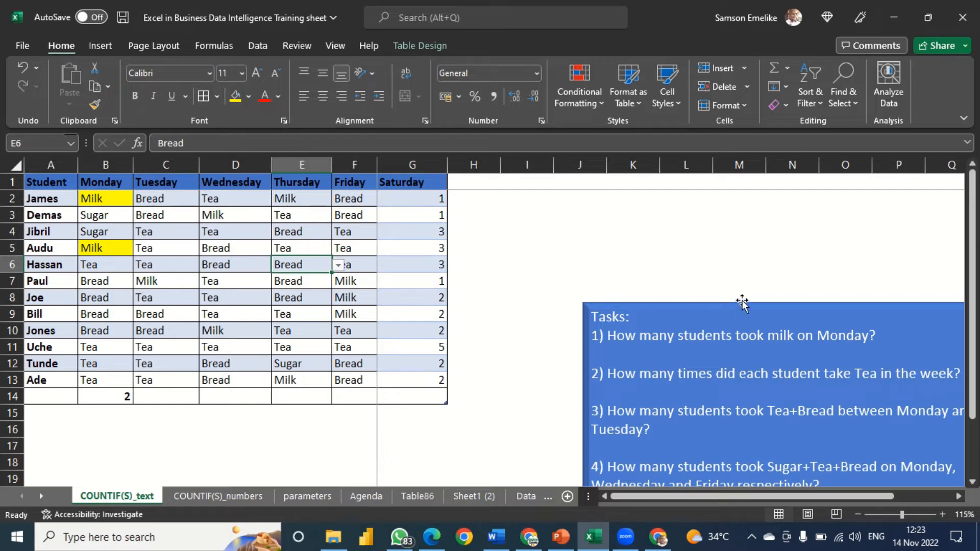
# Step: Move the Tasks box closer to the table, starting at column I, row 6, and replace "between" with "on" in task 3
pyautogui.moveTo(742, 303); pyautogui.dragTo(664, 259)
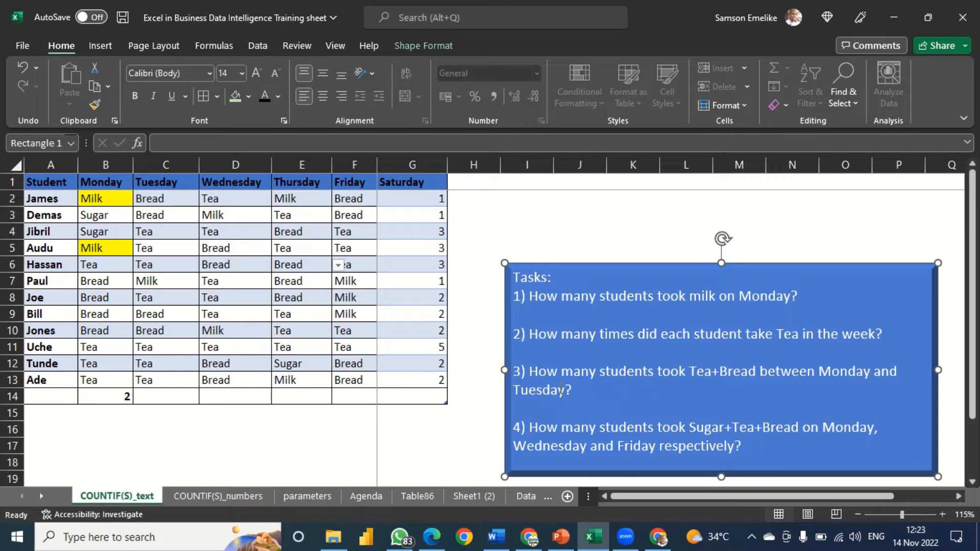
pyautogui.doubleClick(762, 372)
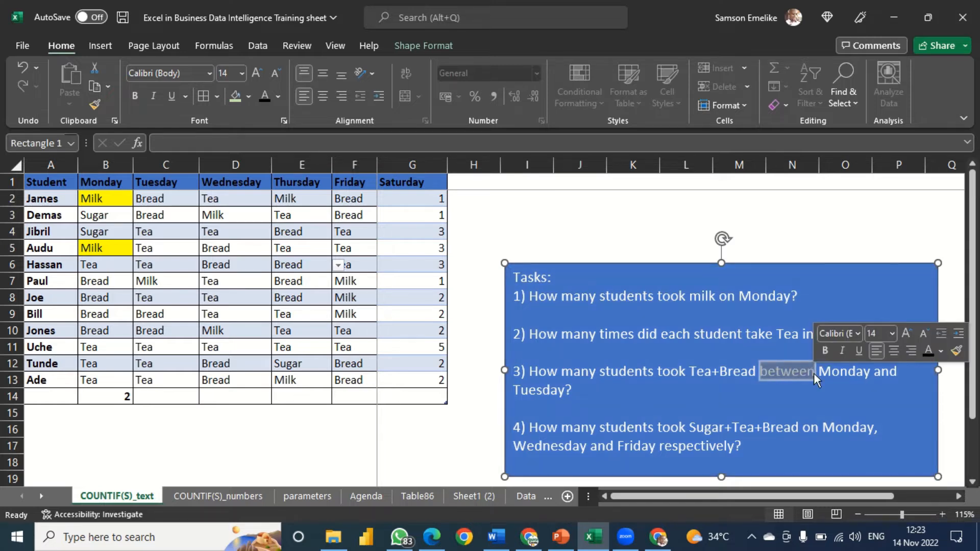
pyautogui.write('on')
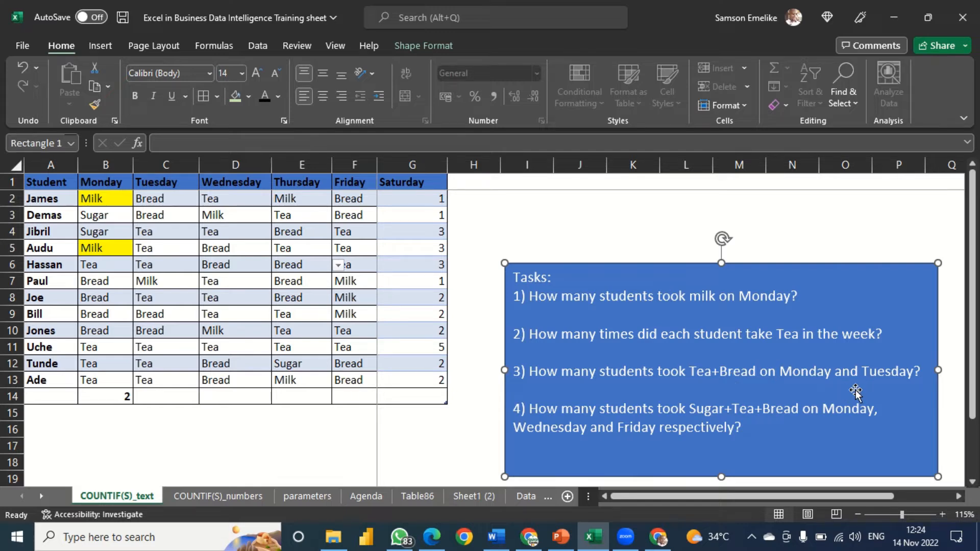
# Step: Select the Monday and Tuesday columns together to examine the entries needed for task 3
pyautogui.click(110, 164)
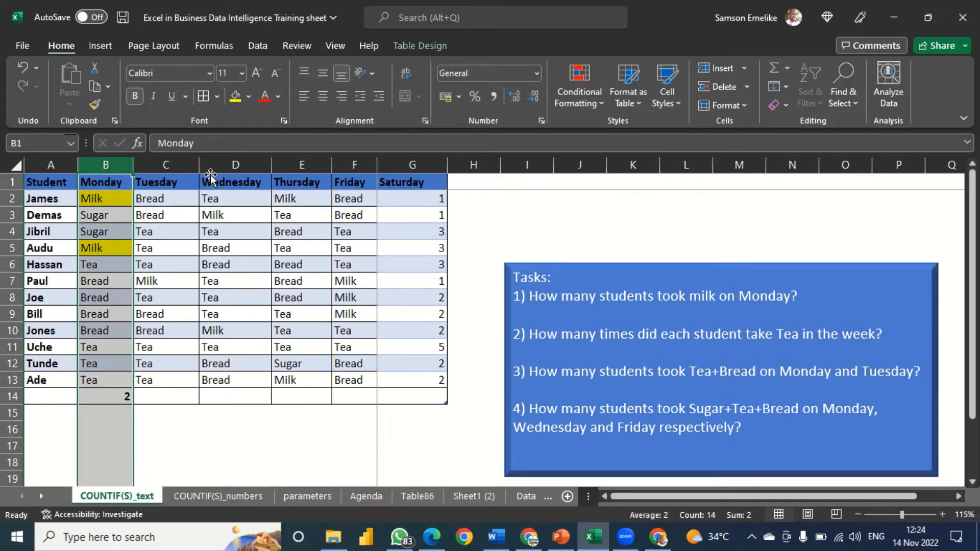
pyautogui.keyDown('ctrl'); pyautogui.click(171, 161); pyautogui.keyUp('ctrl')
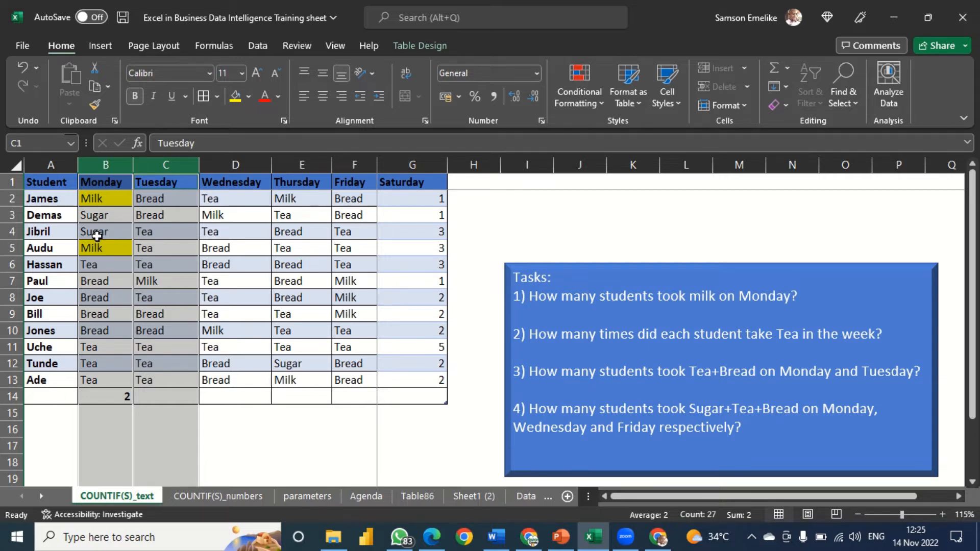
# Step: Move the Tasks box farther from the table, starting near column L, and narrow columns H and G
pyautogui.click(472, 280)
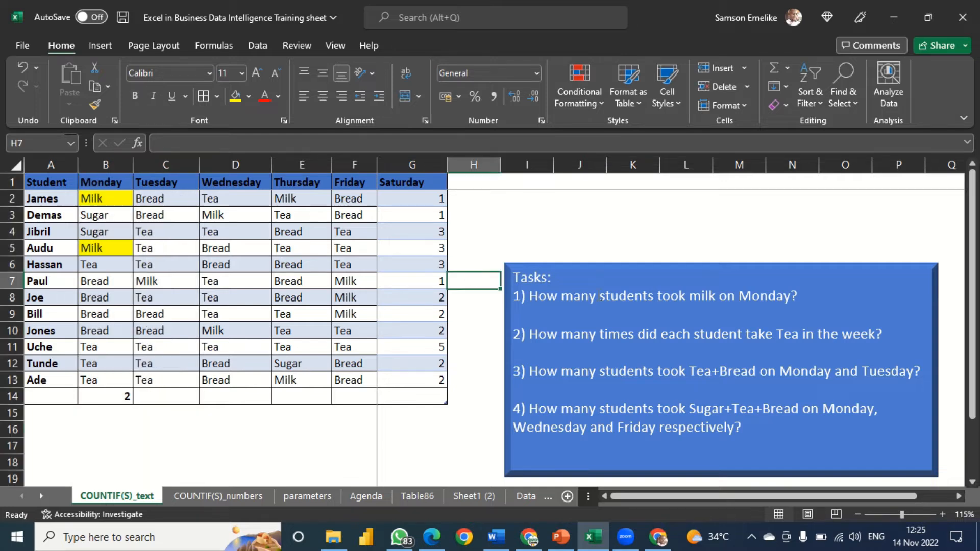
pyautogui.moveTo(663, 265); pyautogui.dragTo(815, 265)
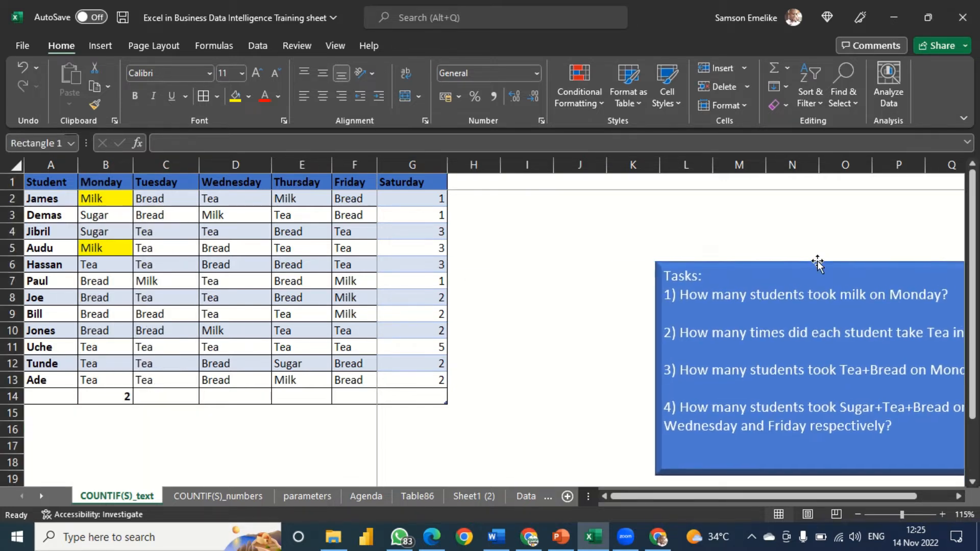
pyautogui.moveTo(501, 164); pyautogui.dragTo(465, 164)
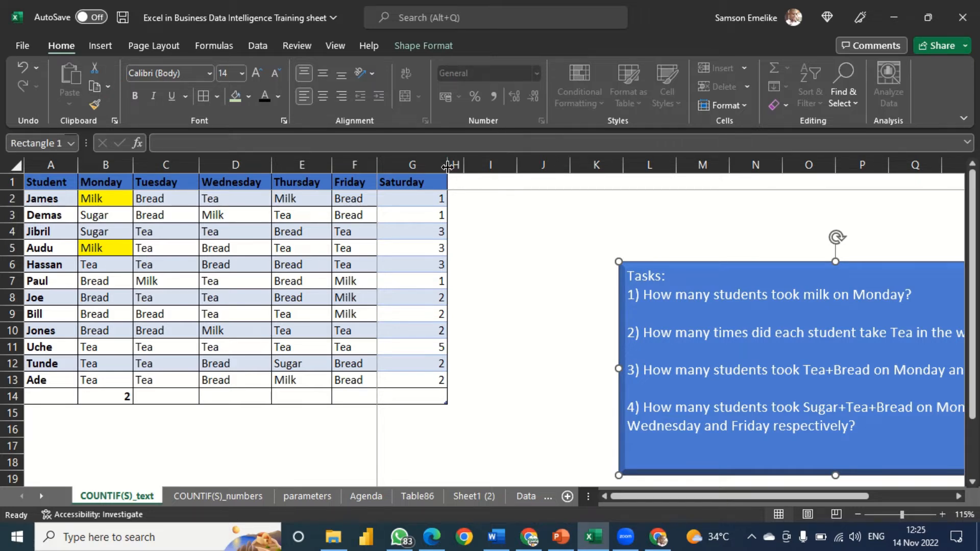
pyautogui.moveTo(447, 164); pyautogui.dragTo(428, 164)
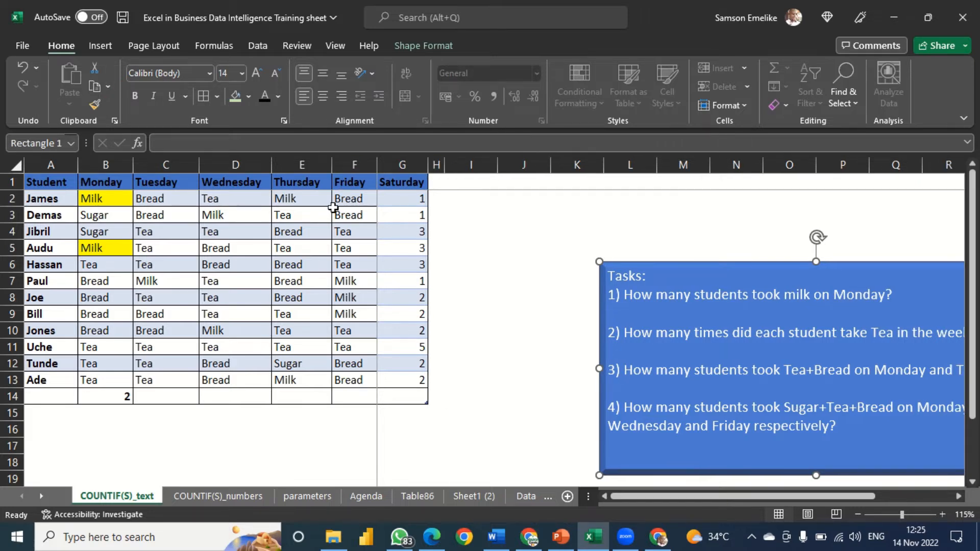
# Step: Enter the heading Tea+Bread in cell I1
pyautogui.click(462, 182)
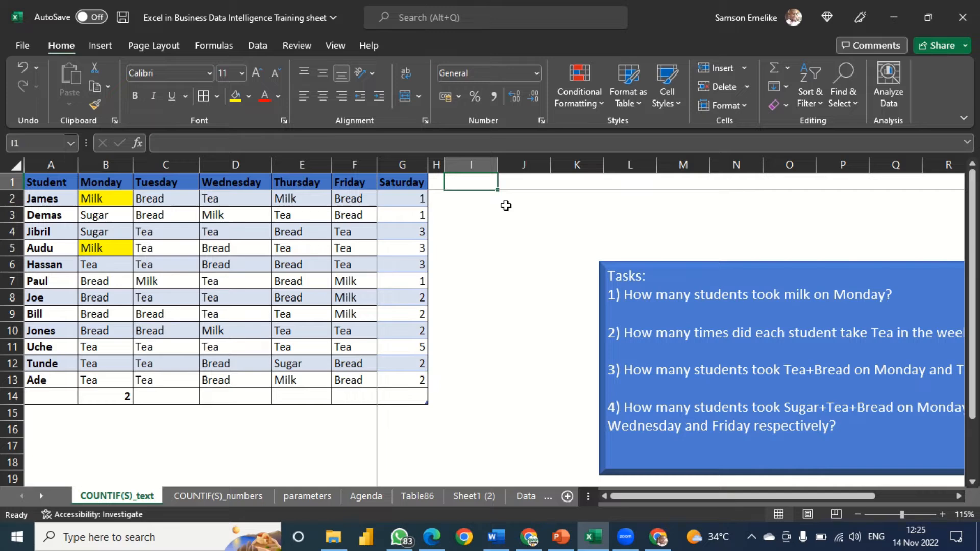
pyautogui.write('Tea')
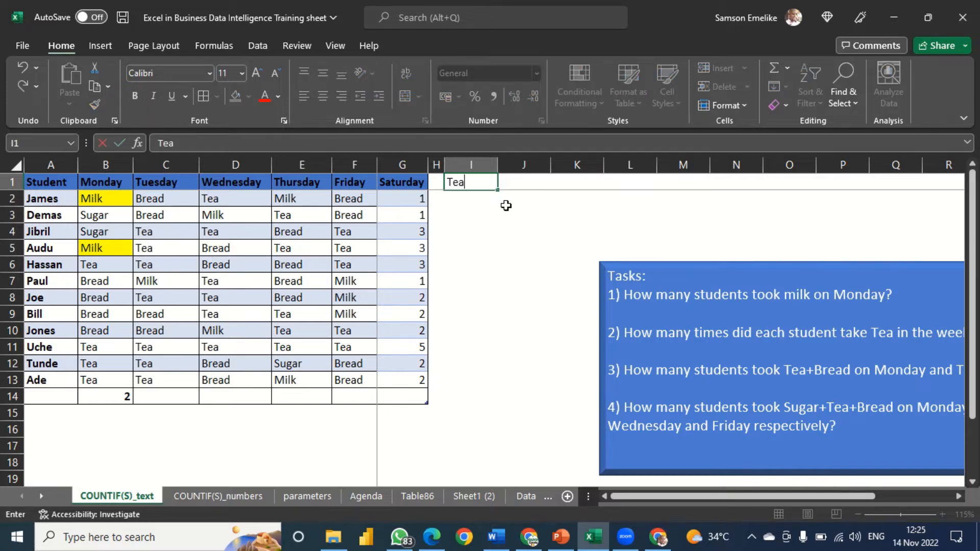
pyautogui.write('+C')
pyautogui.press('BackSpace')
pyautogui.write('Bread')
pyautogui.press('Return')
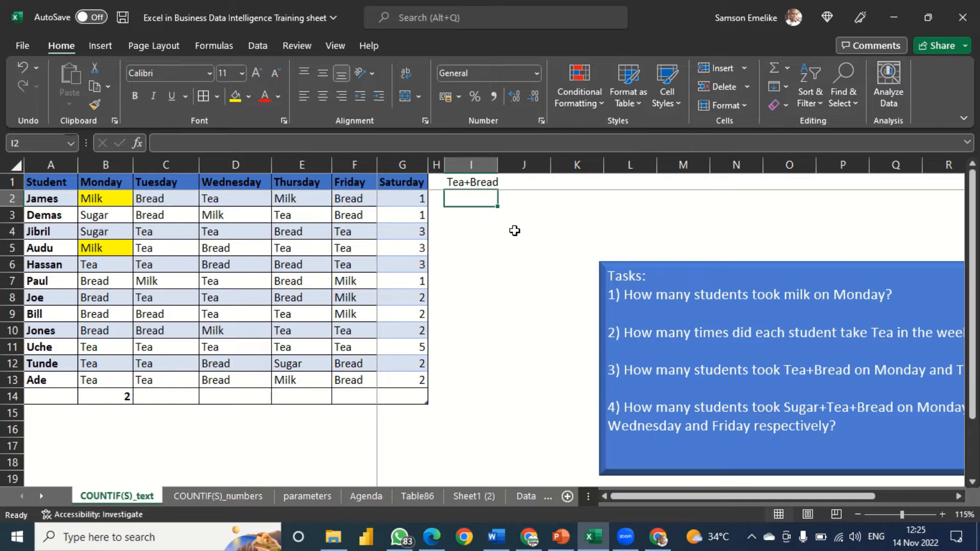
# Step: Start a COUNTIFS formula in I2 with the table's Monday column as the first range and "tea" as its criterion
pyautogui.write('=')
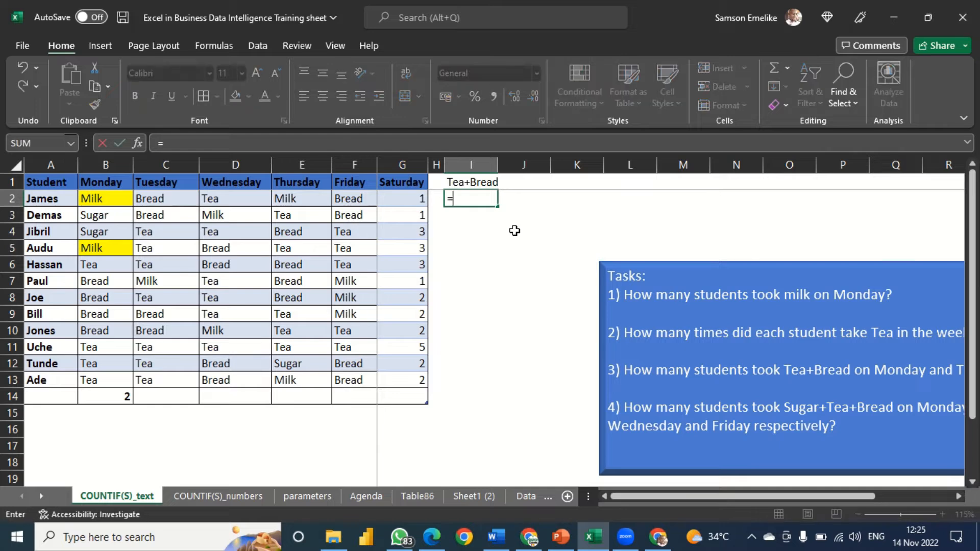
pyautogui.write('countif')
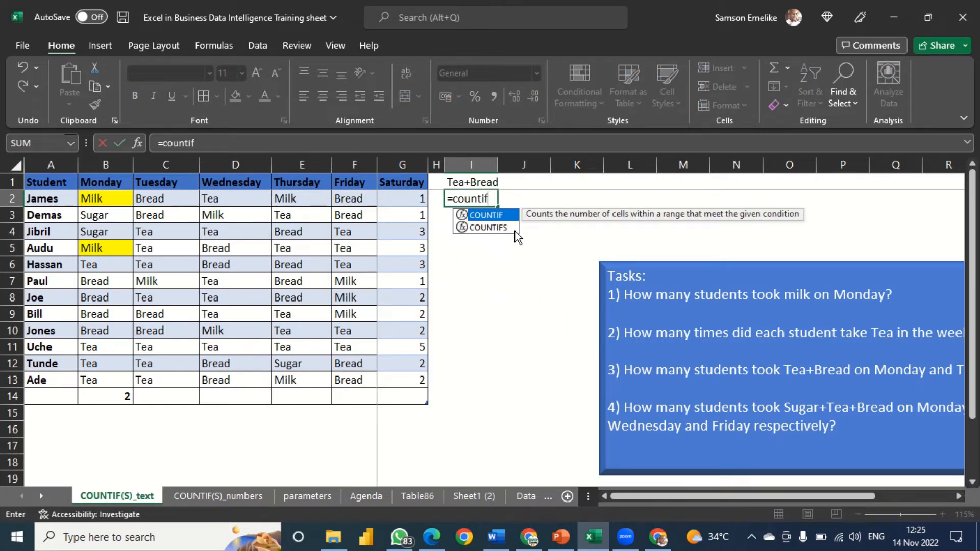
pyautogui.click(510, 227)
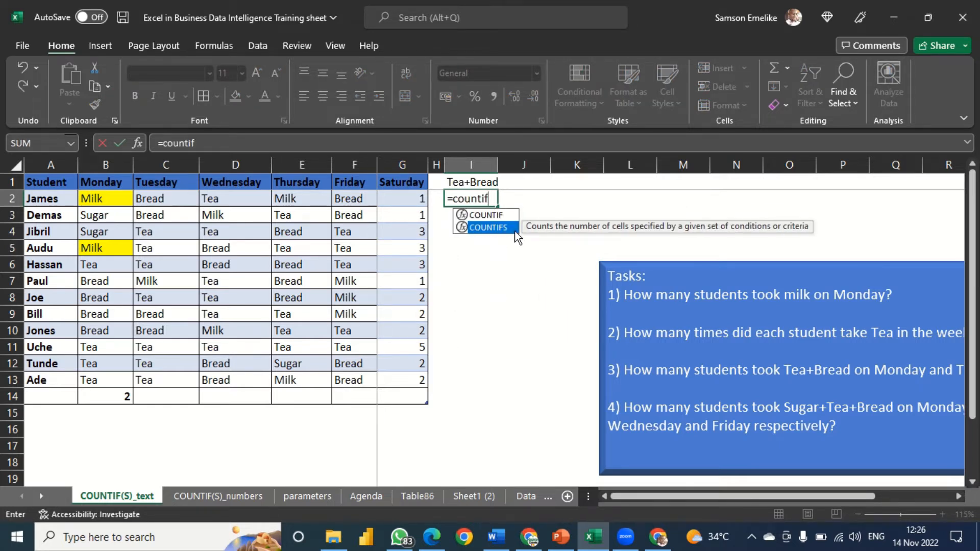
pyautogui.doubleClick(513, 228)
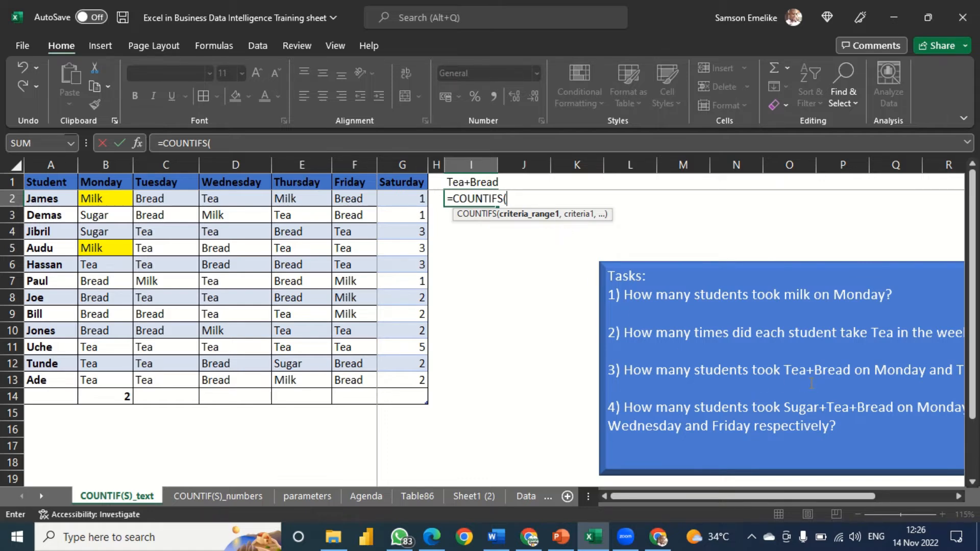
pyautogui.click(106, 196)
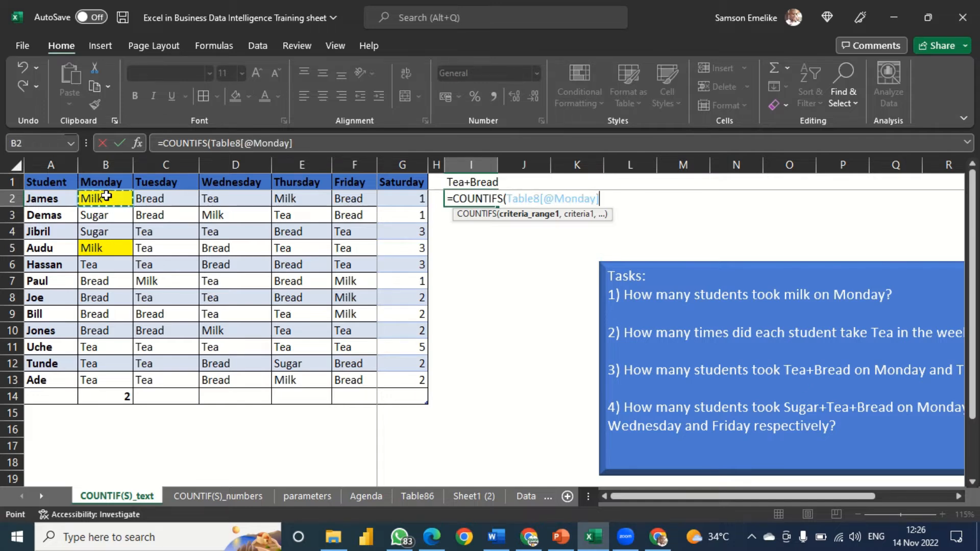
pyautogui.moveTo(106, 196); pyautogui.dragTo(111, 381)
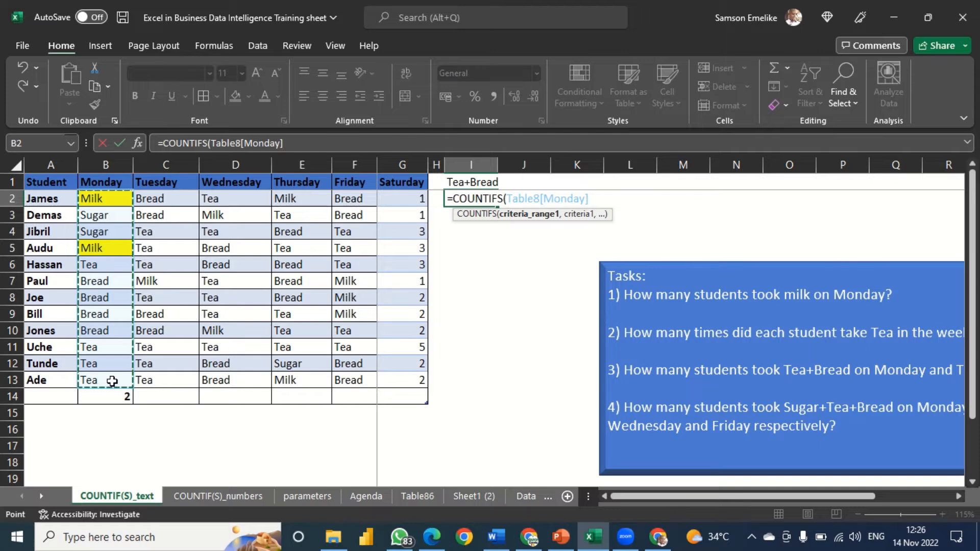
pyautogui.write(',')
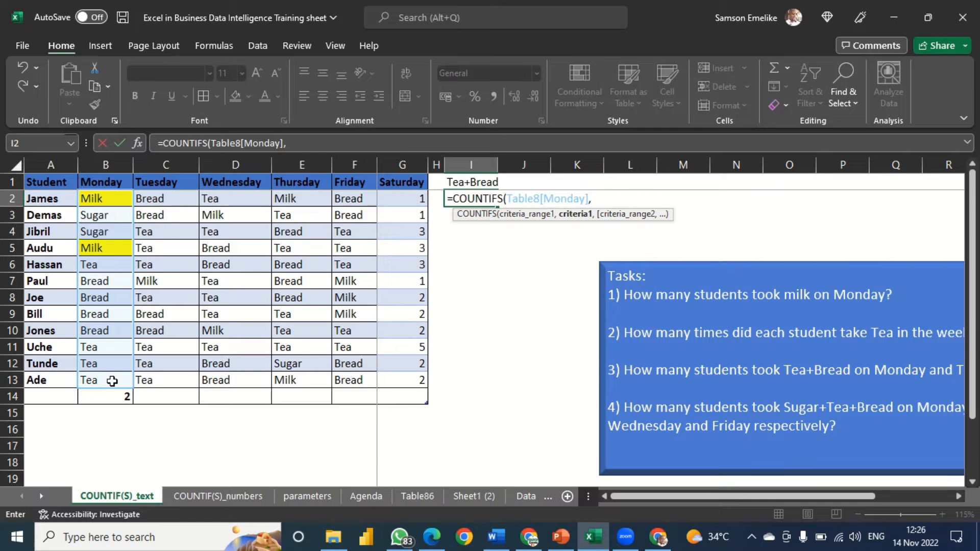
pyautogui.write('"tea"')
pyautogui.write(',')
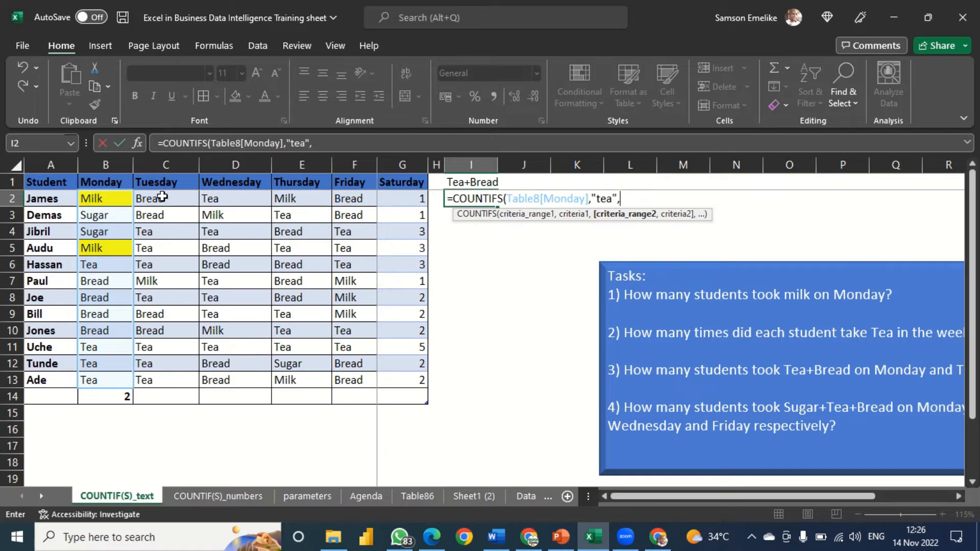
# Step: Complete the I2 formula with the Tuesday column as the second range and "BREAD" as its criterion
pyautogui.moveTo(162, 196); pyautogui.dragTo(165, 380)
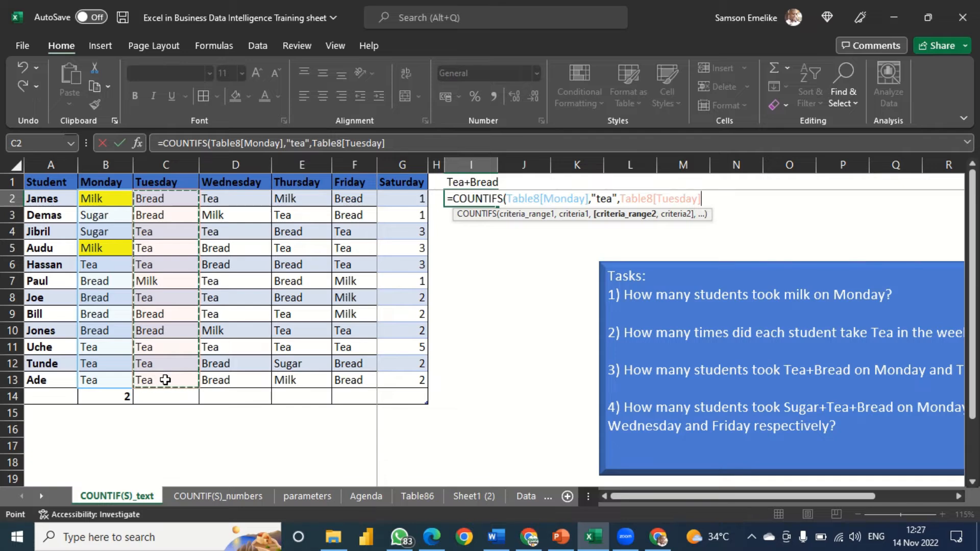
pyautogui.write(',')
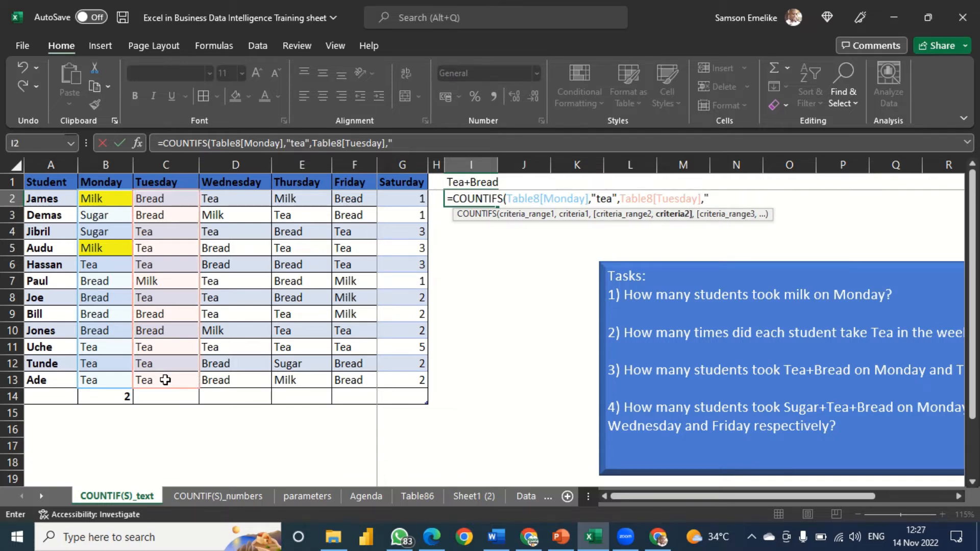
pyautogui.write('"bread')
pyautogui.press('BackSpace')
pyautogui.press('BackSpace')
pyautogui.press('BackSpace')
pyautogui.press('BackSpace')
pyautogui.press('BackSpace')
pyautogui.write('BREAD"')
pyautogui.write(')')
pyautogui.press('Return')
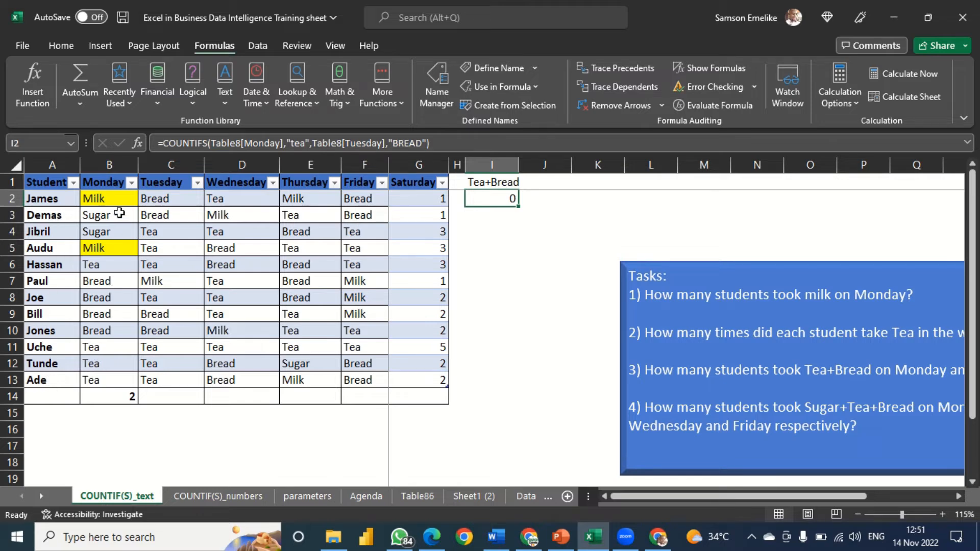
# Step: Compare the Monday and Tuesday entries row by row, looking for students with tea on Monday and bread on Tuesday
pyautogui.click(104, 199)
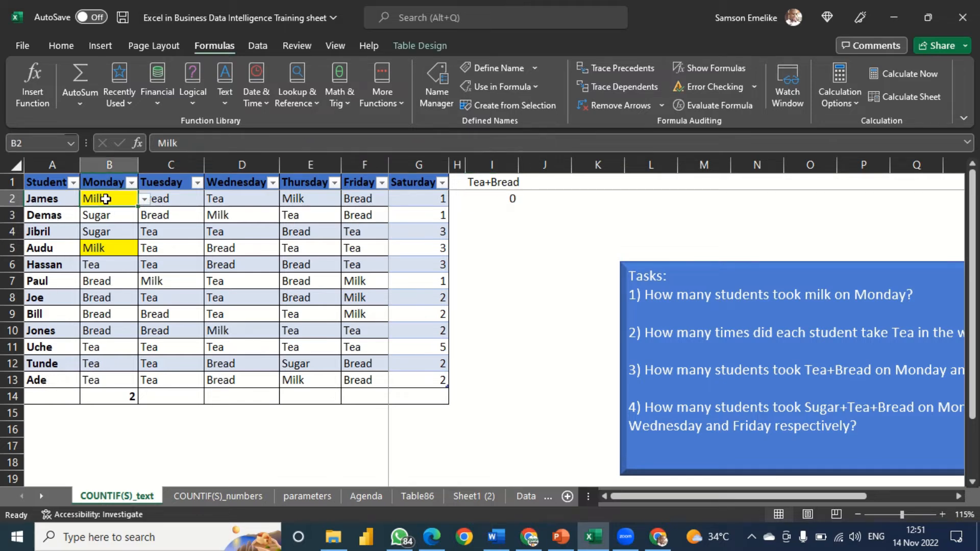
pyautogui.click(168, 198)
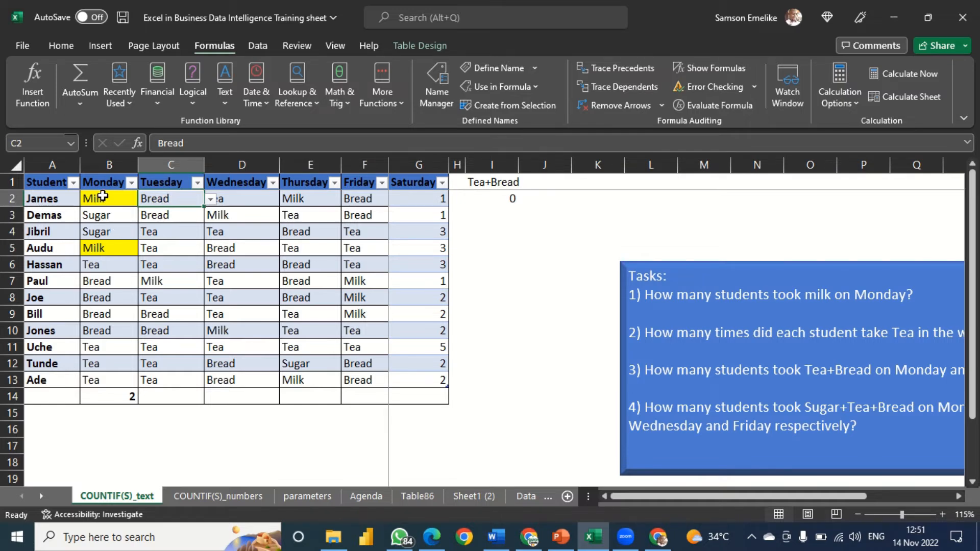
pyautogui.moveTo(100, 198); pyautogui.dragTo(102, 226)
pyautogui.click(103, 265)
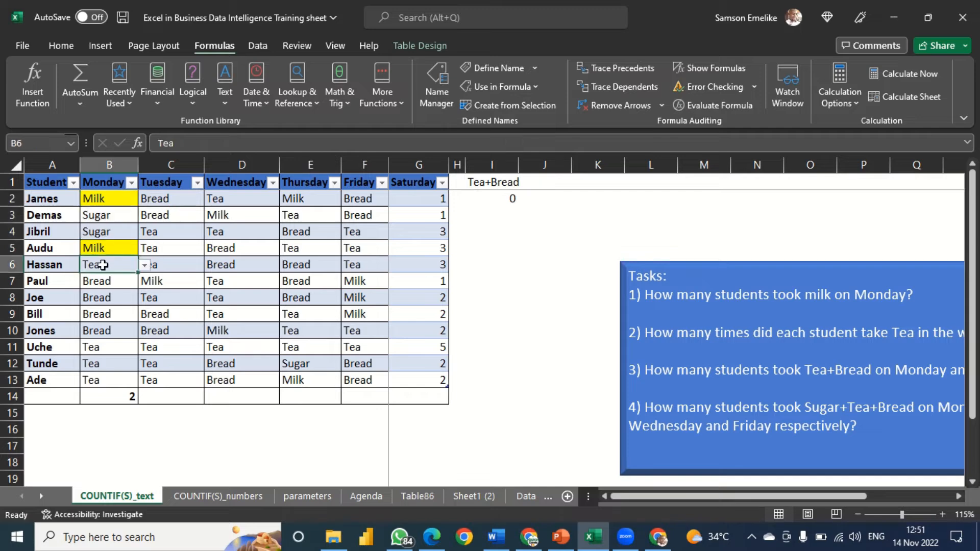
pyautogui.click(176, 265)
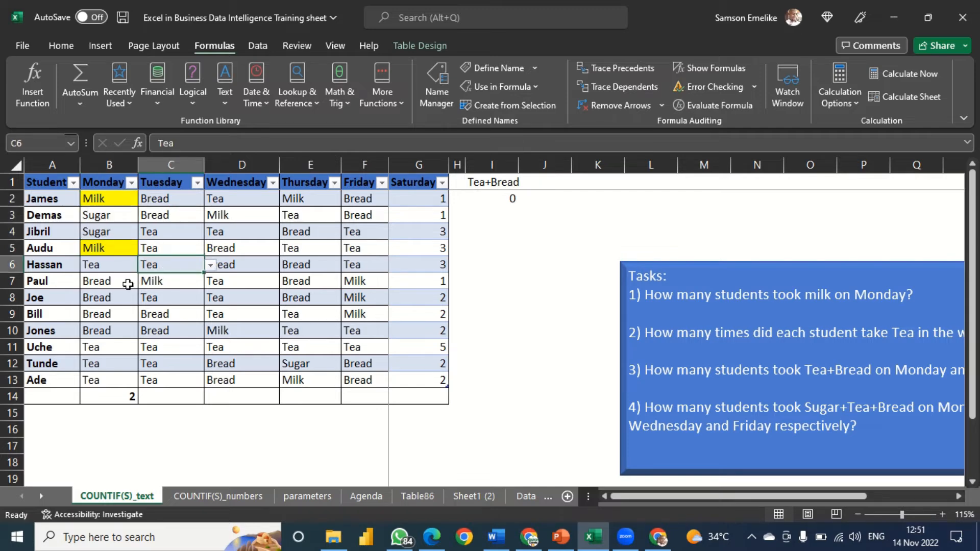
pyautogui.moveTo(103, 347); pyautogui.dragTo(108, 379)
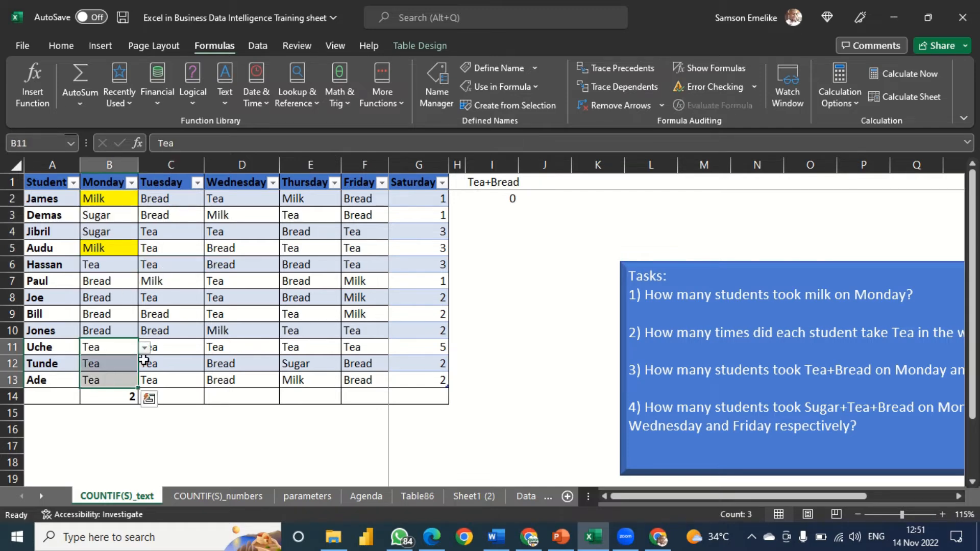
pyautogui.moveTo(165, 349); pyautogui.dragTo(170, 381)
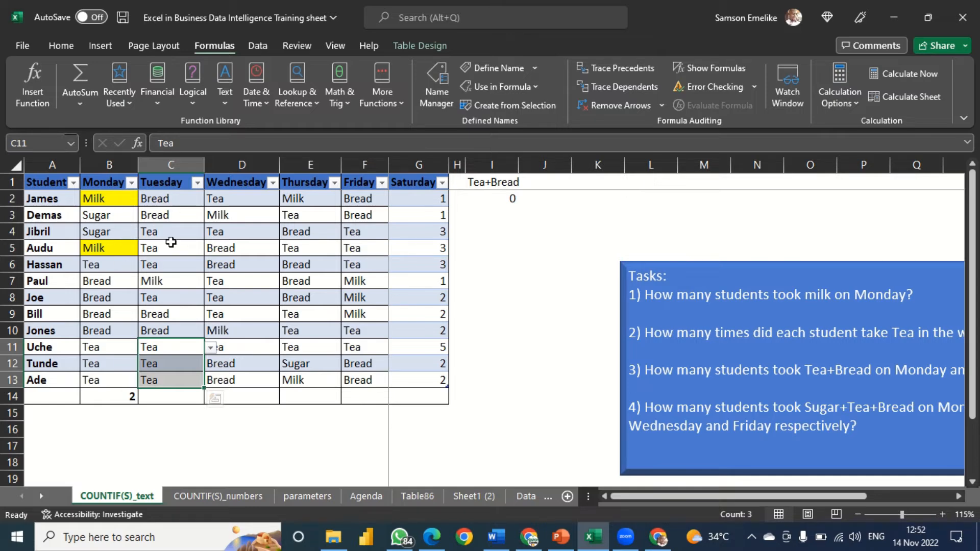
pyautogui.click(172, 248)
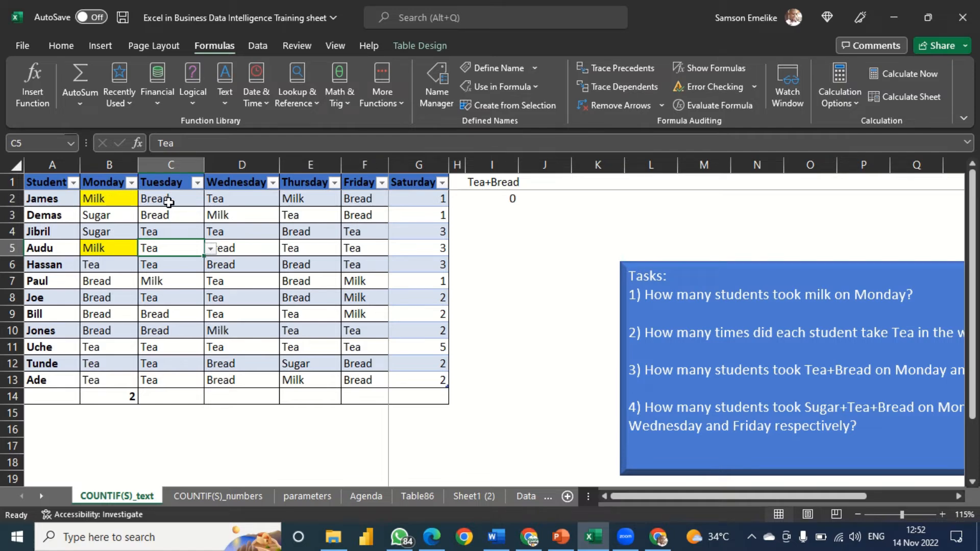
# Step: Change the Monday entries in B2 and B9 to Tea to test the Tea+Bread count
pyautogui.click(116, 210)
pyautogui.click(127, 199)
pyautogui.click(145, 199)
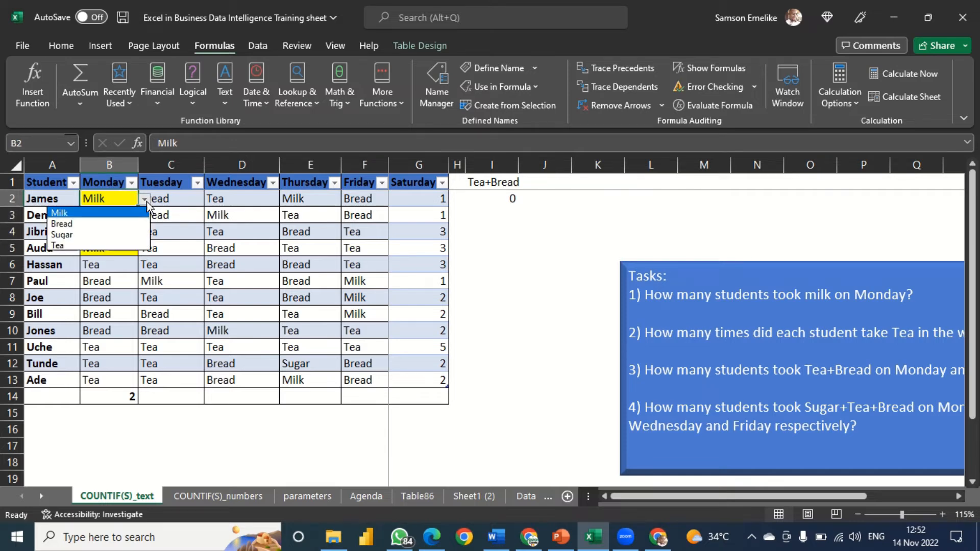
pyautogui.click(85, 246)
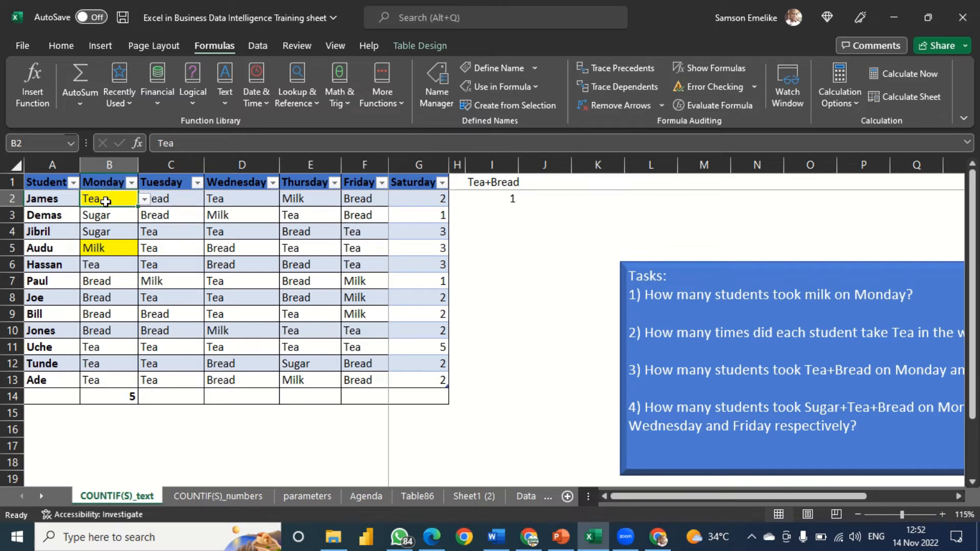
pyautogui.click(182, 201)
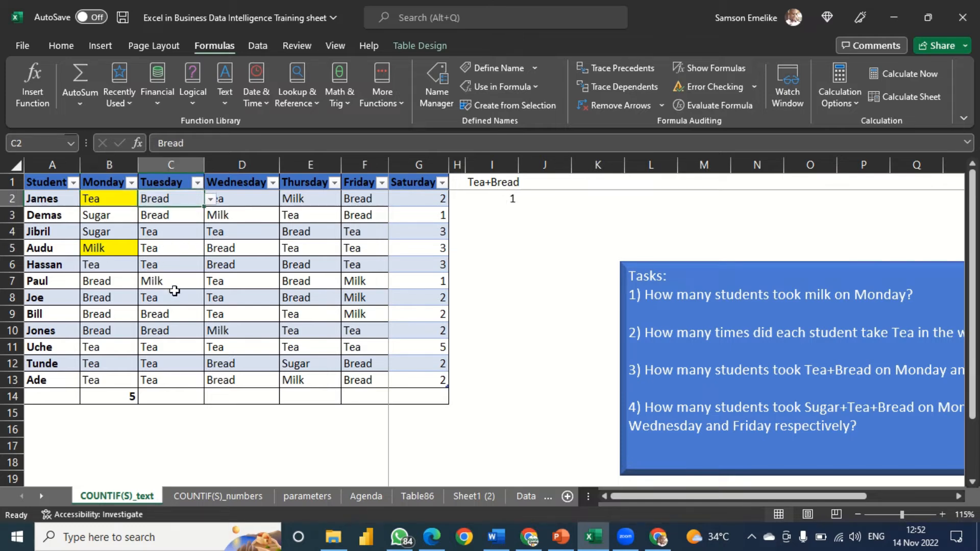
pyautogui.click(115, 313)
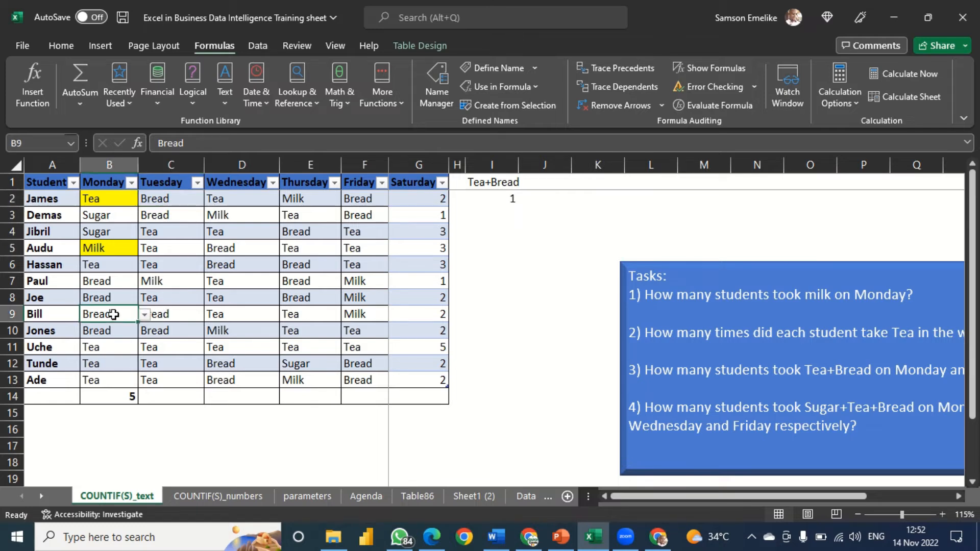
pyautogui.click(146, 316)
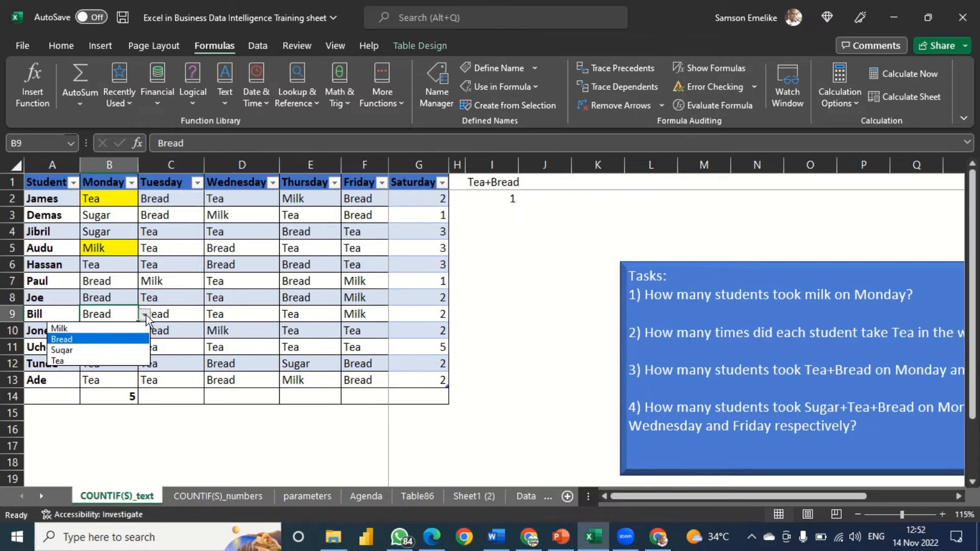
pyautogui.click(81, 361)
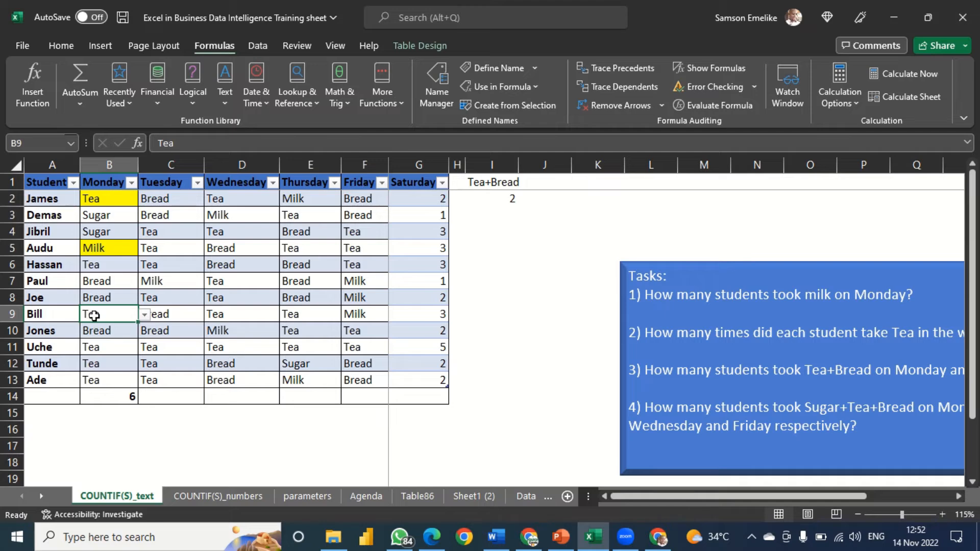
# Step: Fill the Monday and Tuesday cells B9:C9 with light orange and copy that formatting to B2:C2
pyautogui.moveTo(94, 316); pyautogui.dragTo(159, 312)
pyautogui.click(53, 46)
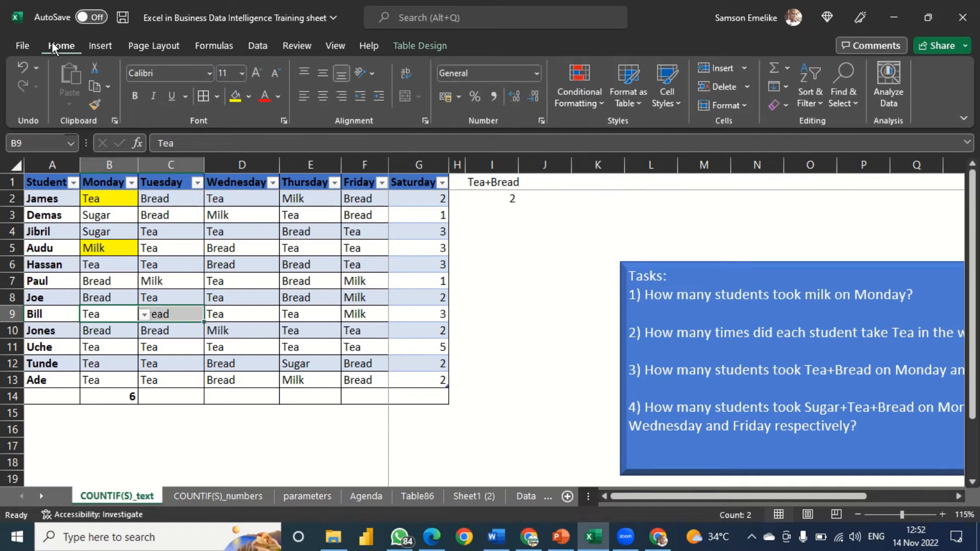
pyautogui.click(249, 96)
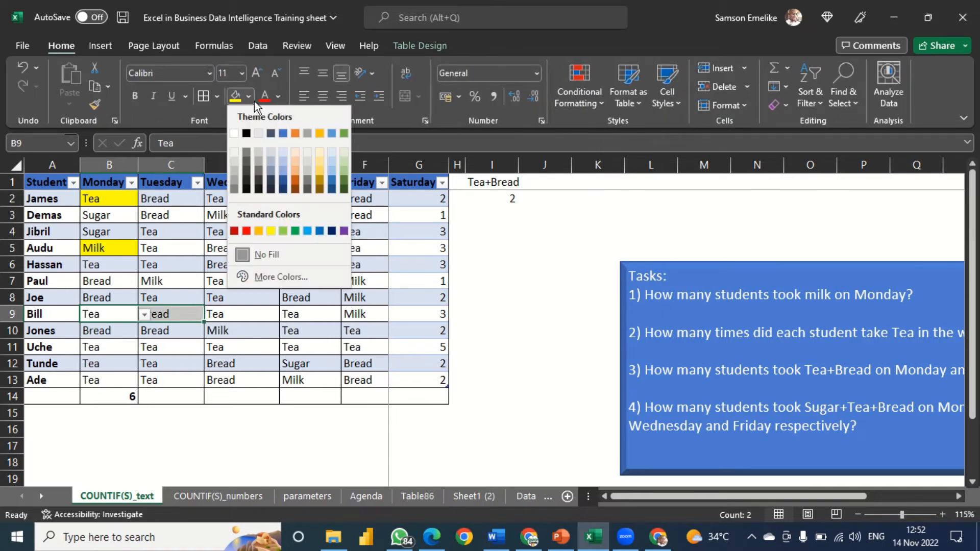
pyautogui.click(299, 167)
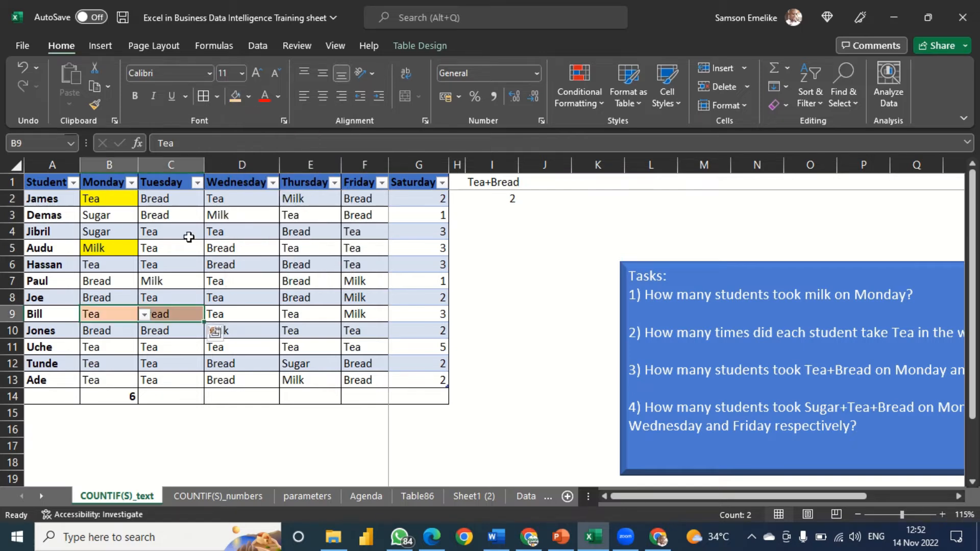
pyautogui.click(94, 103)
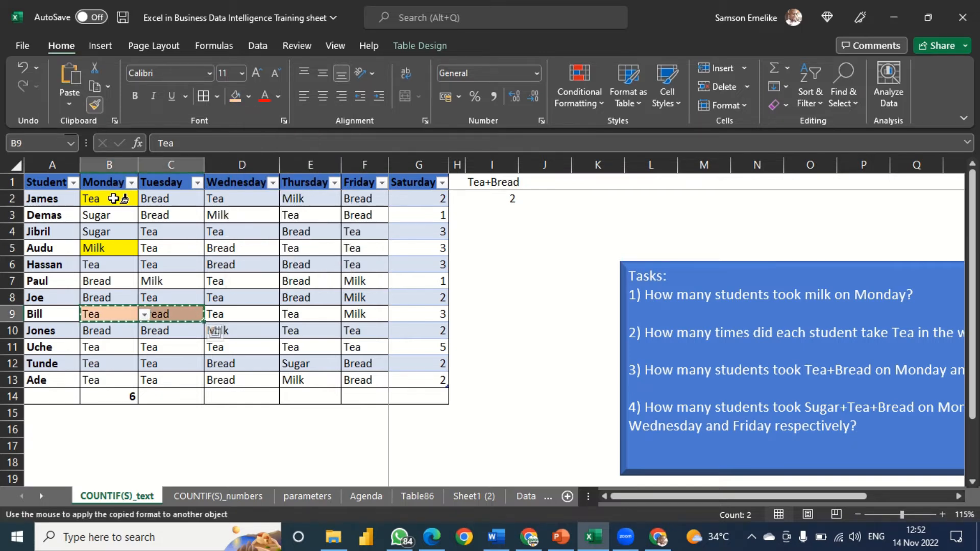
pyautogui.click(118, 199)
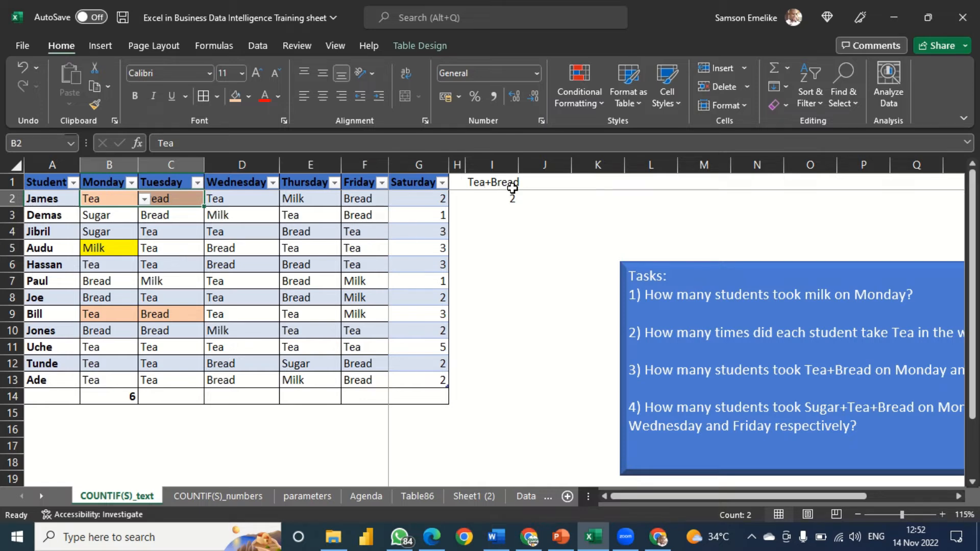
pyautogui.click(105, 381)
pyautogui.click(145, 381)
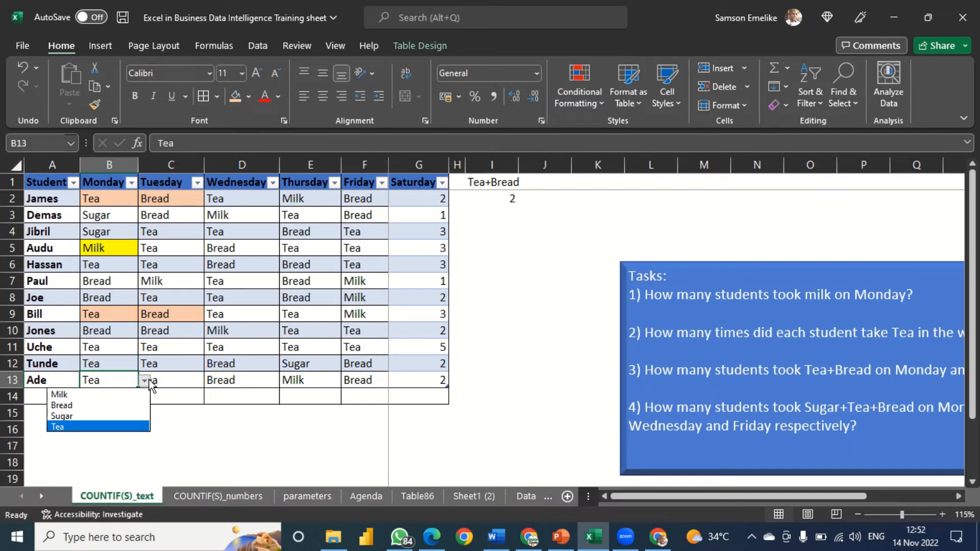
pyautogui.click(97, 404)
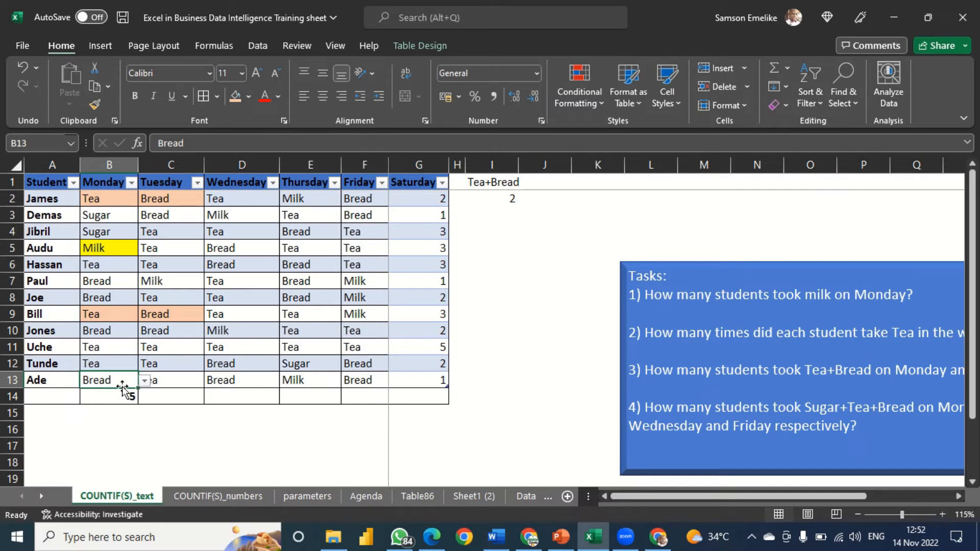
pyautogui.hotkey('ctrl', 'z')
# Step: Change the Tuesday entry in C13 to Bread to test the Tea+Bread count
pyautogui.click(176, 381)
pyautogui.click(211, 381)
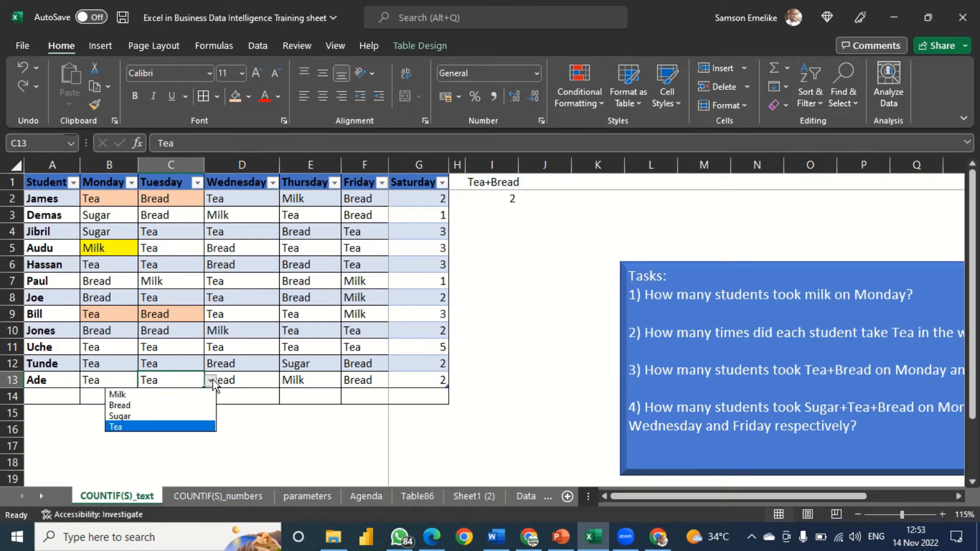
pyautogui.click(136, 405)
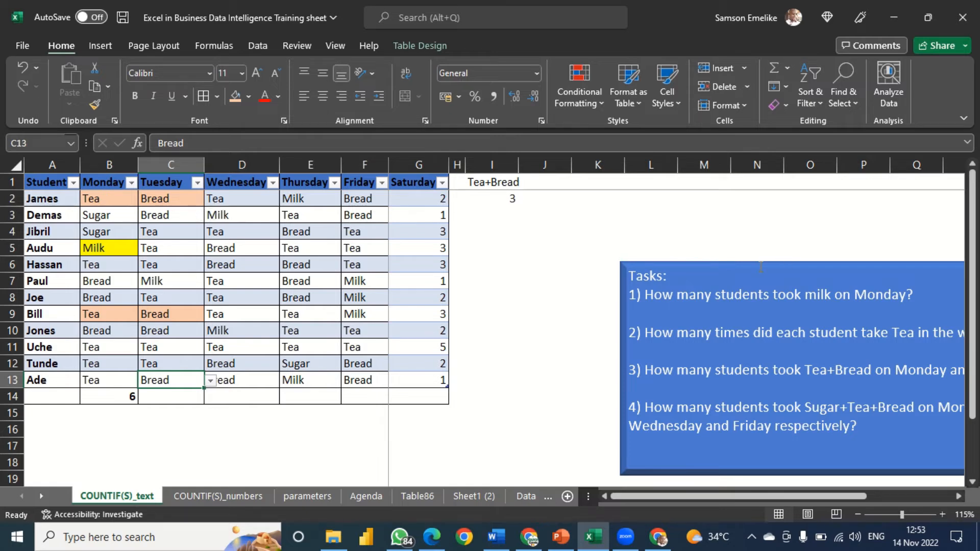
# Step: Move the Tasks box closer to the student table, below the Tea+Bread result, so every question is fully readable
pyautogui.moveTo(795, 266); pyautogui.dragTo(753, 202)
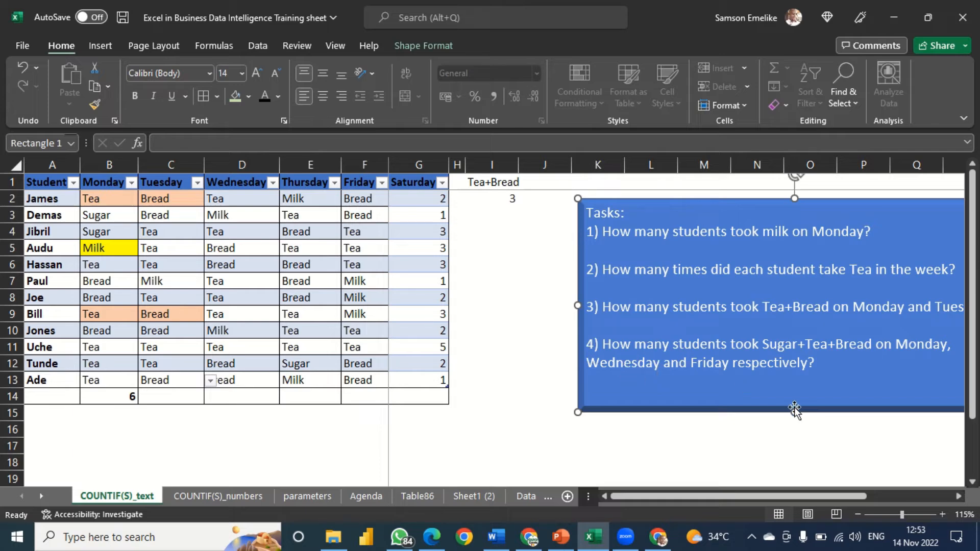
pyautogui.moveTo(829, 408); pyautogui.dragTo(749, 426)
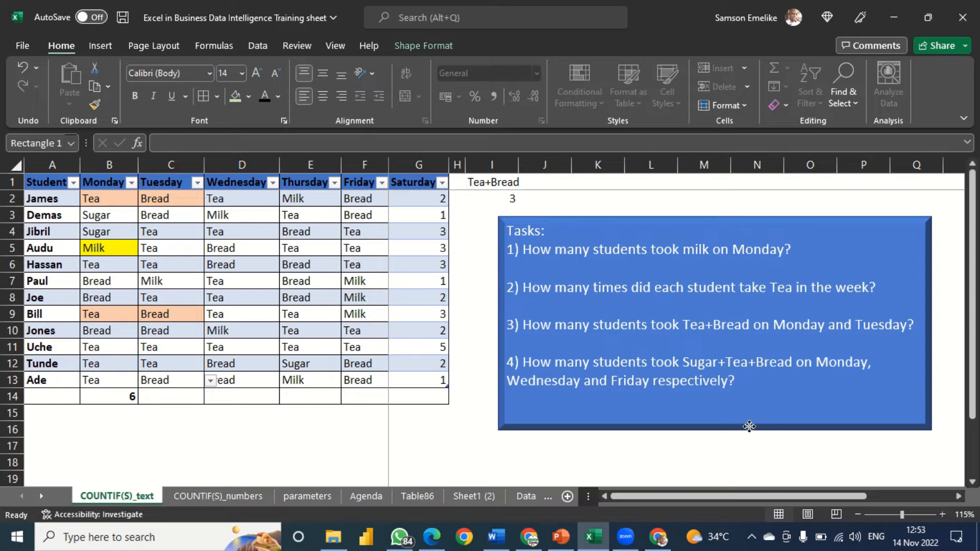
pyautogui.moveTo(749, 426); pyautogui.dragTo(748, 427)
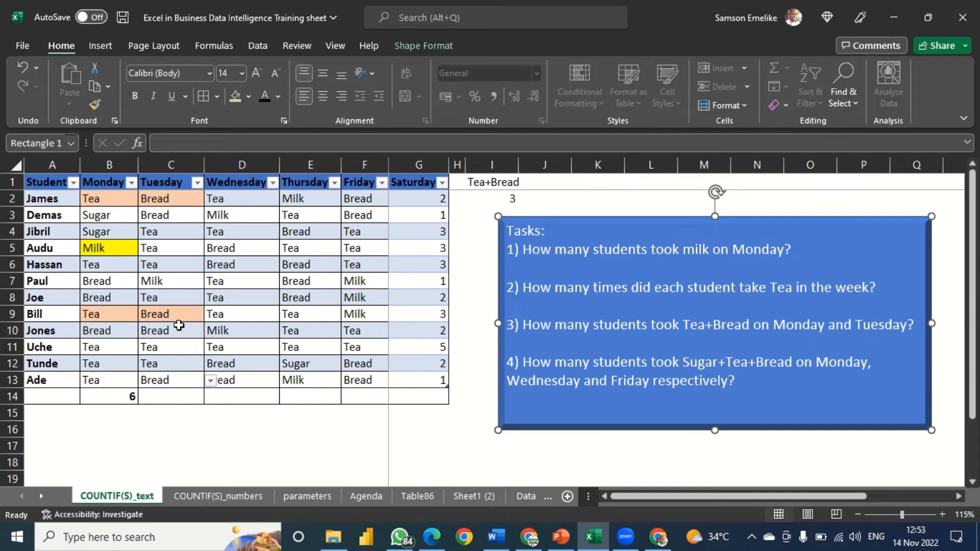
# Step: Examine the Monday, Wednesday and Friday columns together as the ranges needed for the Sugar+Tea+Bread question
pyautogui.click(116, 166)
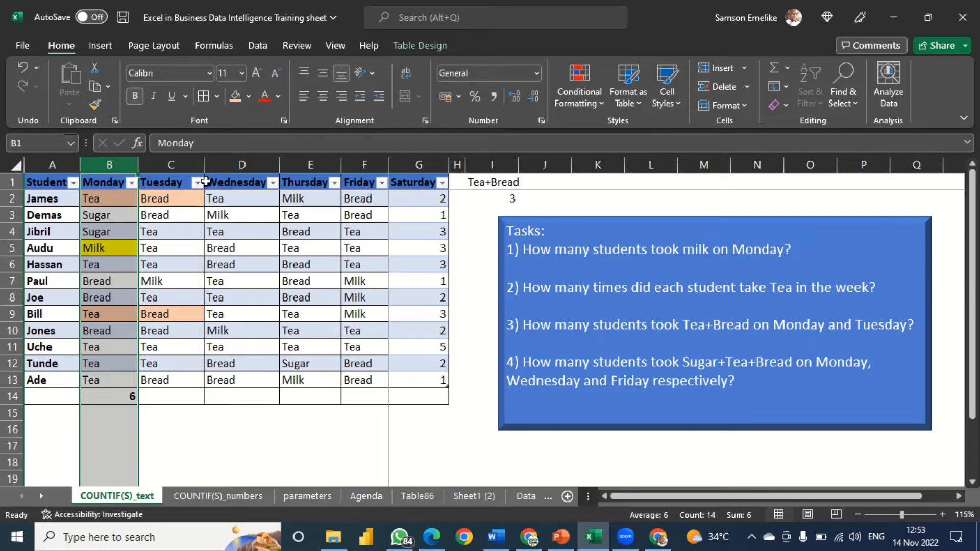
pyautogui.keyDown('ctrl'); pyautogui.click(243, 164); pyautogui.keyUp('ctrl')
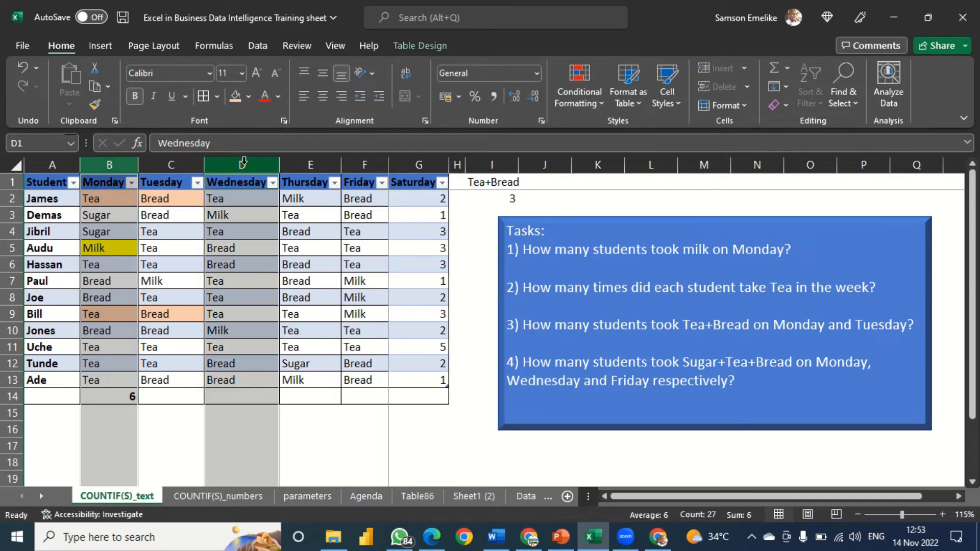
pyautogui.keyDown('ctrl'); pyautogui.click(366, 165); pyautogui.keyUp('ctrl')
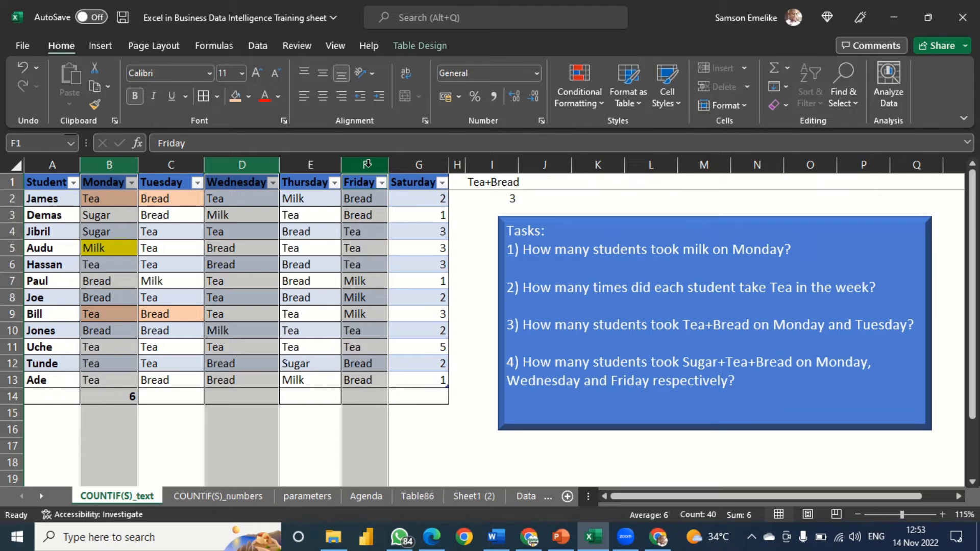
pyautogui.click(222, 302)
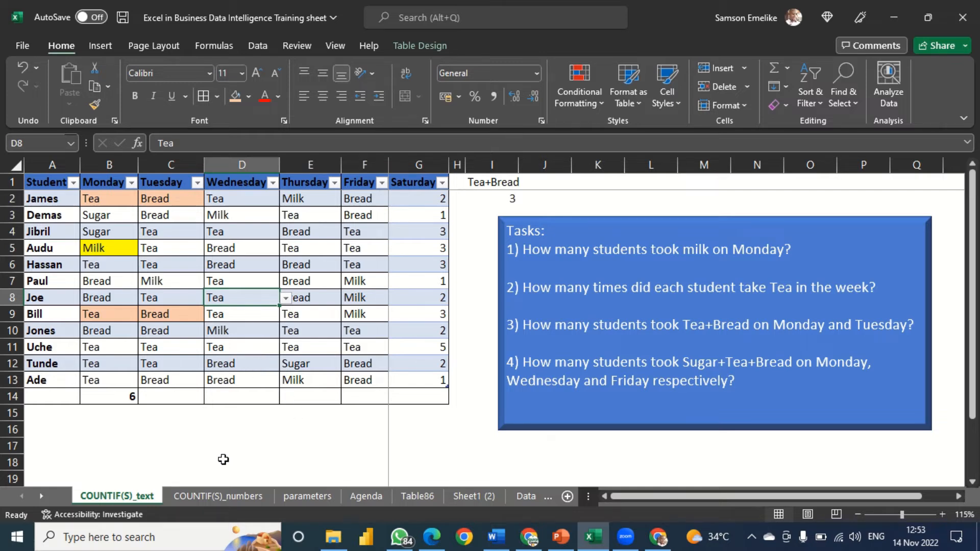
# Step: Switch to the COUNTIF(S)_numbers sheet and shift the Tasks box slightly away from the vaccination table
pyautogui.click(243, 499)
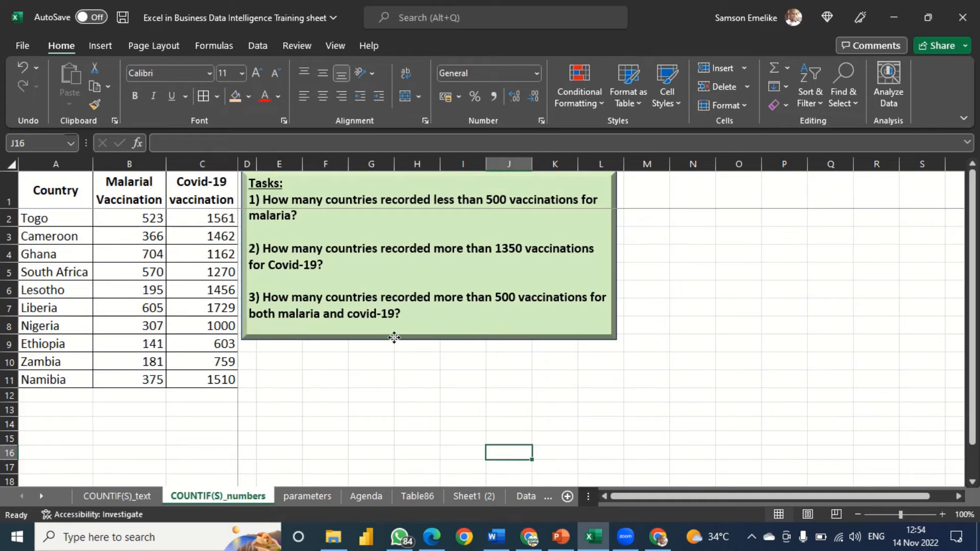
pyautogui.moveTo(389, 343); pyautogui.dragTo(412, 345)
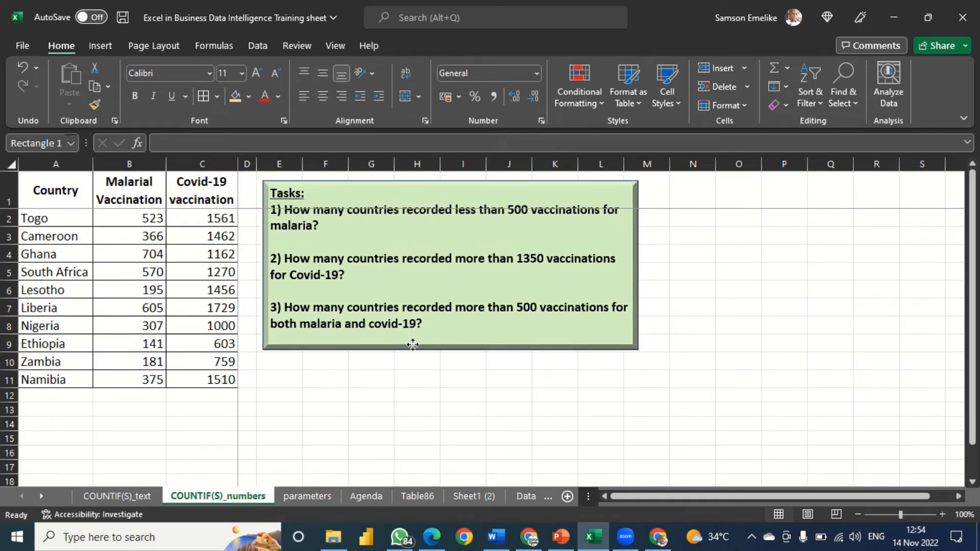
# Step: Correct the B1 header to "Malaria Vaccination" and move the Tasks box below the header row
pyautogui.click(59, 162)
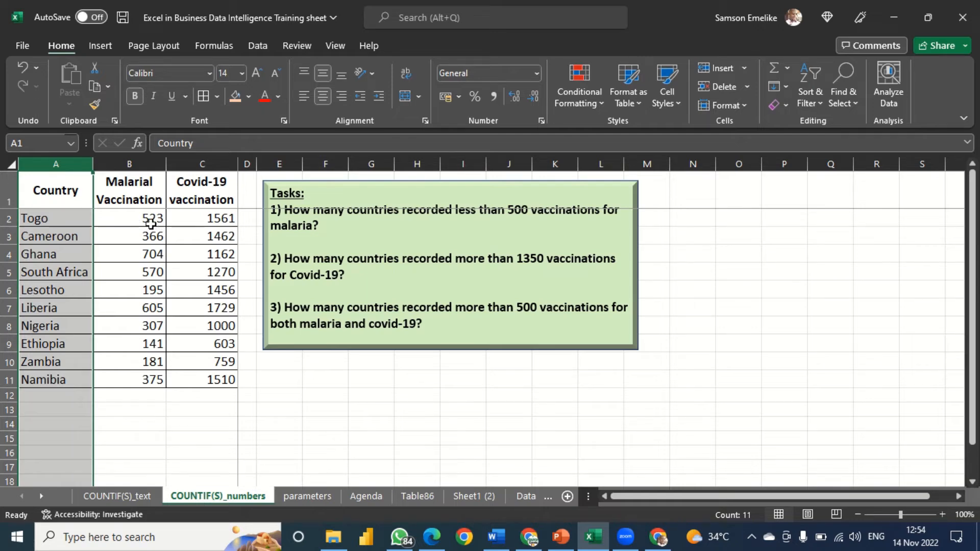
pyautogui.doubleClick(153, 182)
pyautogui.press('BackSpace')
pyautogui.press('Return')
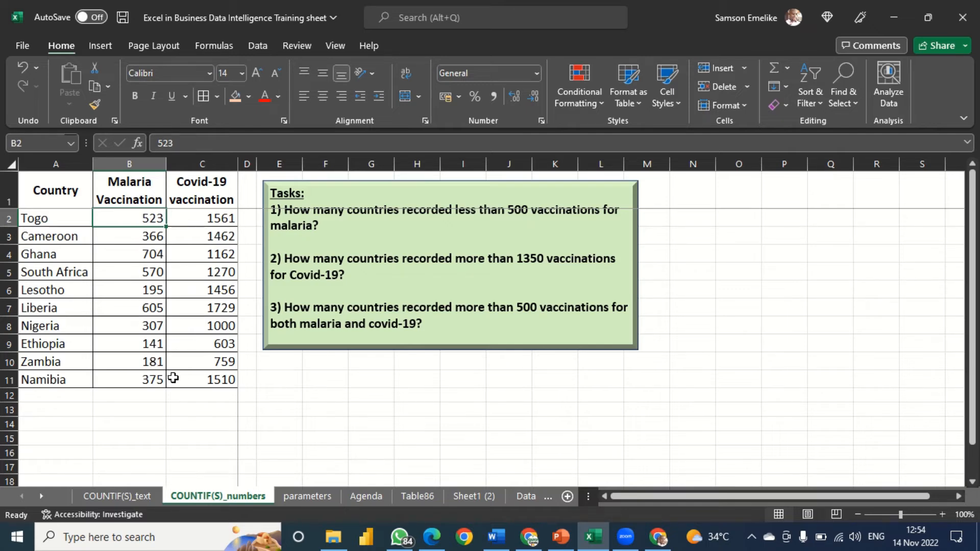
pyautogui.moveTo(459, 345); pyautogui.dragTo(480, 378)
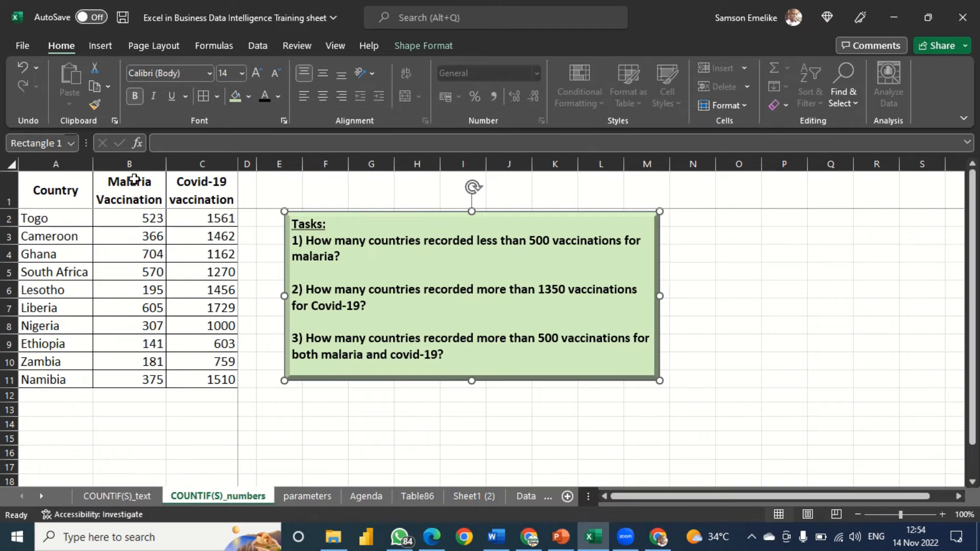
# Step: Go through the Malaria Vaccination column and select each country with its value where fewer than 500 vaccinations were recorded
pyautogui.click(132, 161)
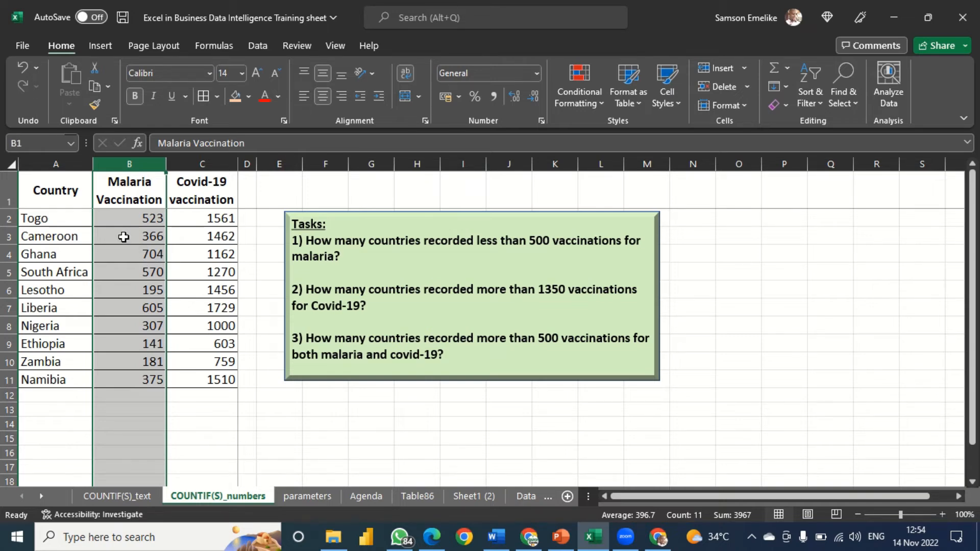
pyautogui.click(124, 237)
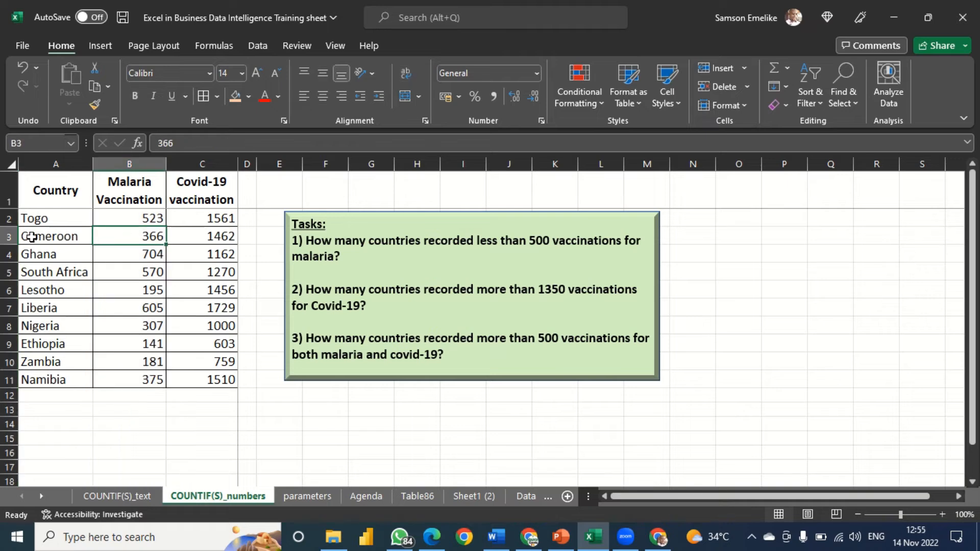
pyautogui.click(8, 236)
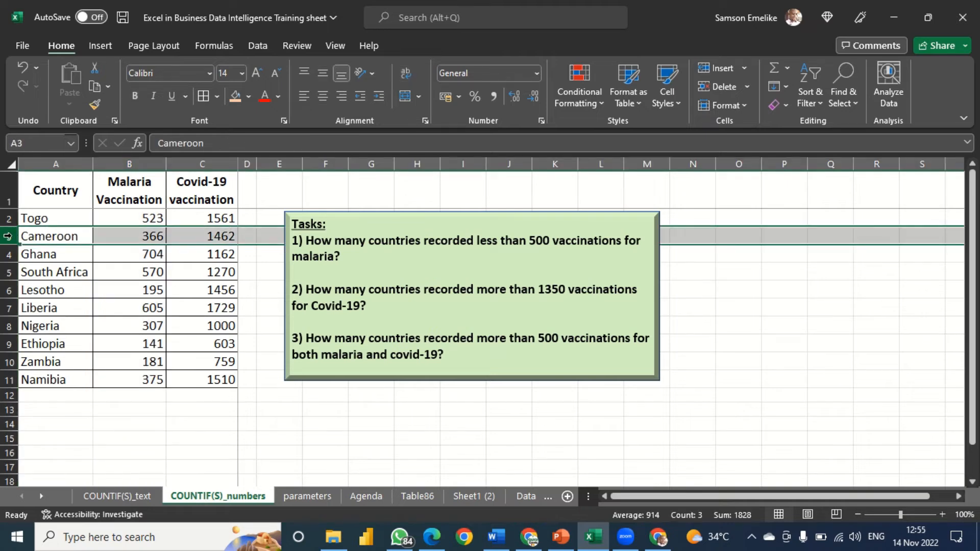
pyautogui.moveTo(46, 236); pyautogui.dragTo(137, 245)
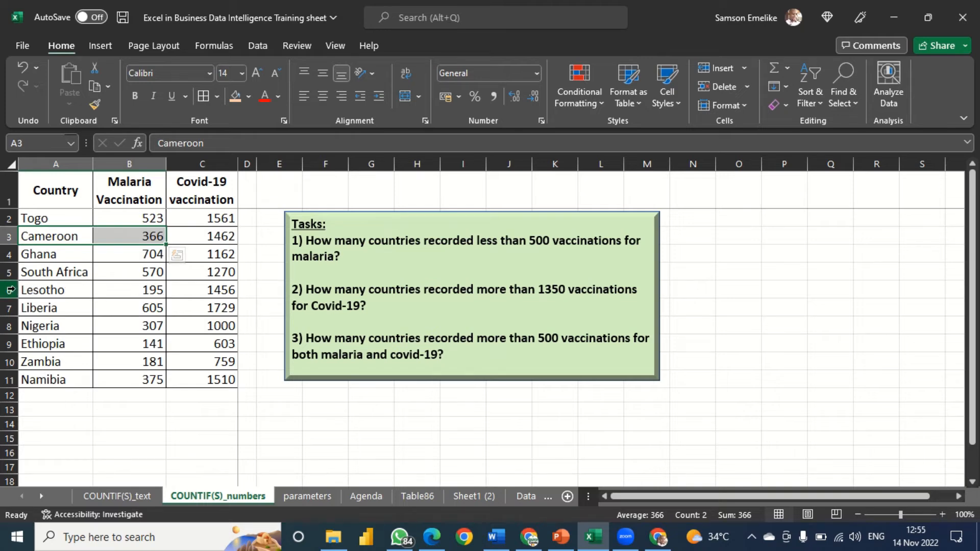
pyautogui.keyDown('ctrl'); pyautogui.moveTo(48, 290); pyautogui.dragTo(128, 289); pyautogui.keyUp('ctrl')
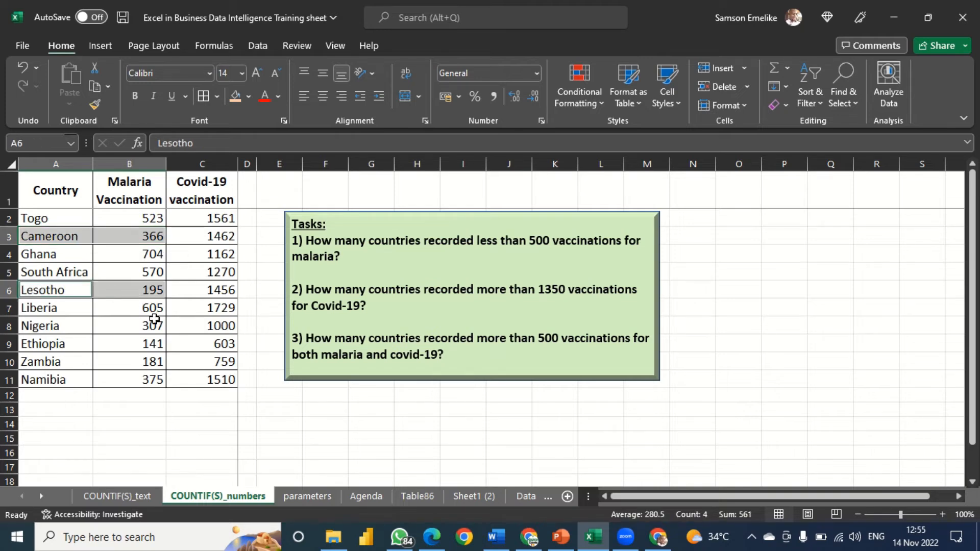
pyautogui.keyDown('ctrl'); pyautogui.moveTo(57, 327); pyautogui.dragTo(135, 328); pyautogui.keyUp('ctrl')
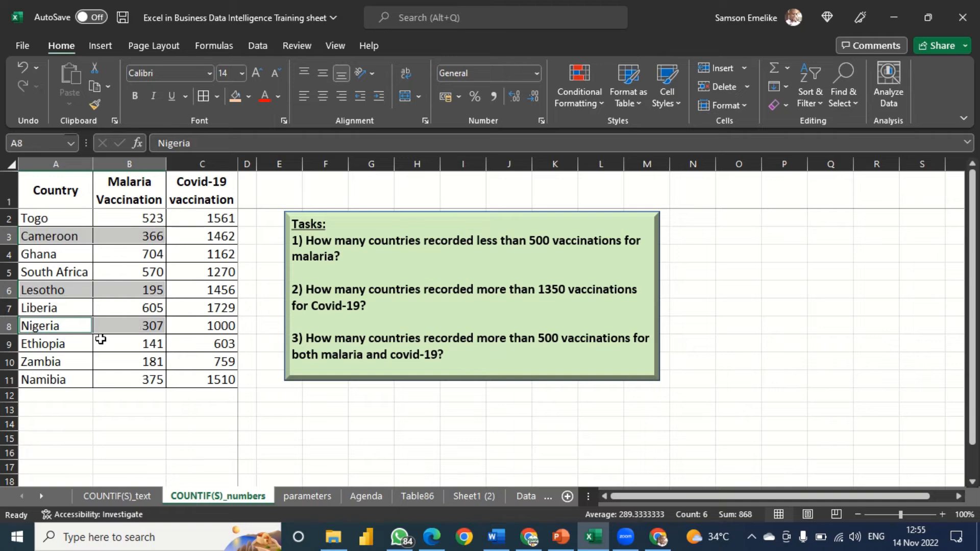
pyautogui.keyDown('ctrl'); pyautogui.moveTo(56, 343); pyautogui.dragTo(137, 346); pyautogui.keyUp('ctrl')
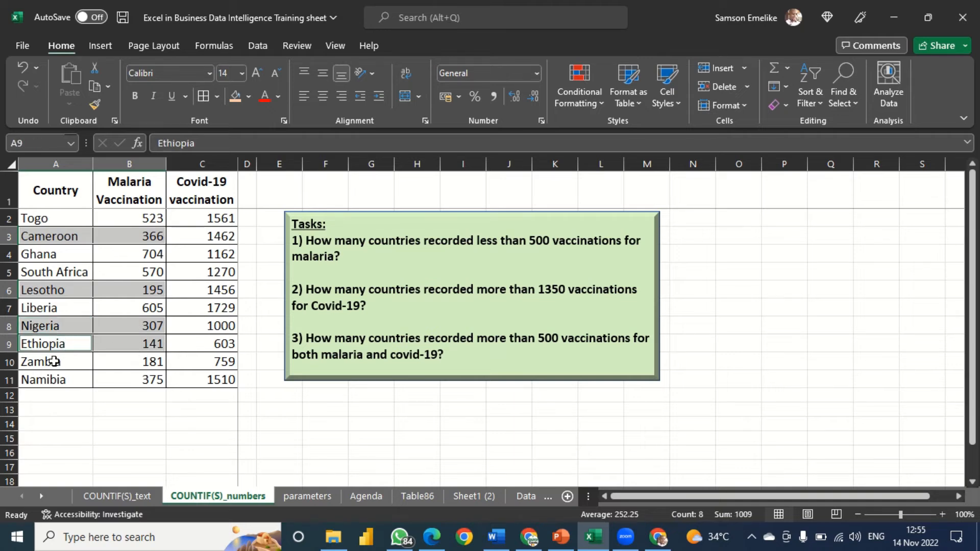
pyautogui.keyDown('ctrl'); pyautogui.moveTo(53, 361); pyautogui.dragTo(143, 363); pyautogui.keyUp('ctrl')
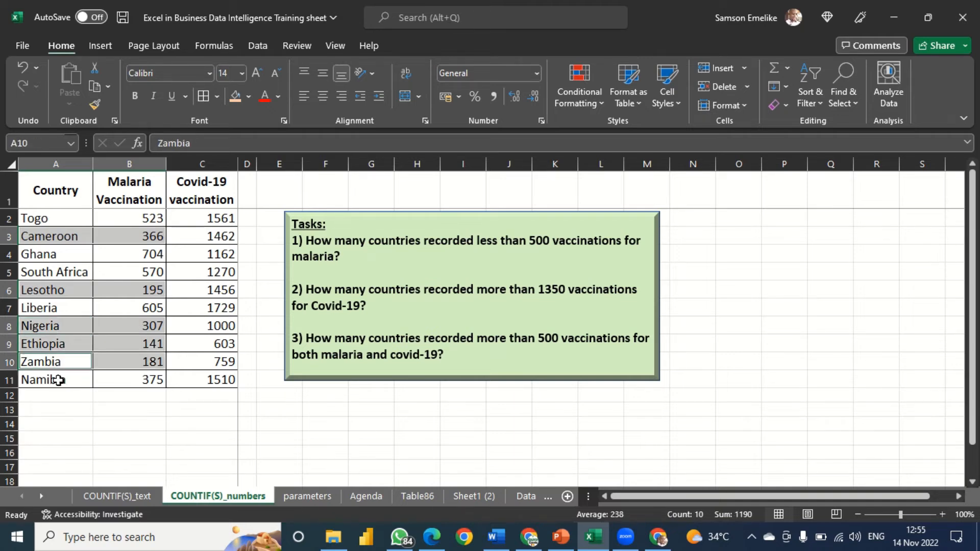
pyautogui.keyDown('ctrl'); pyautogui.moveTo(58, 380); pyautogui.dragTo(140, 379); pyautogui.keyUp('ctrl')
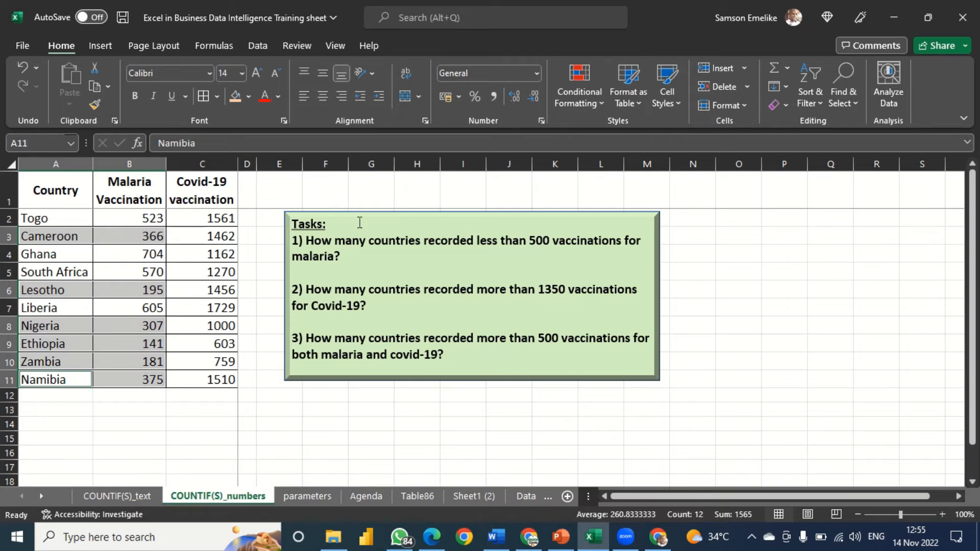
# Step: Move the Tasks box across to columns K to S and enter the label "<500" in E1
pyautogui.moveTo(380, 212); pyautogui.dragTo(658, 212)
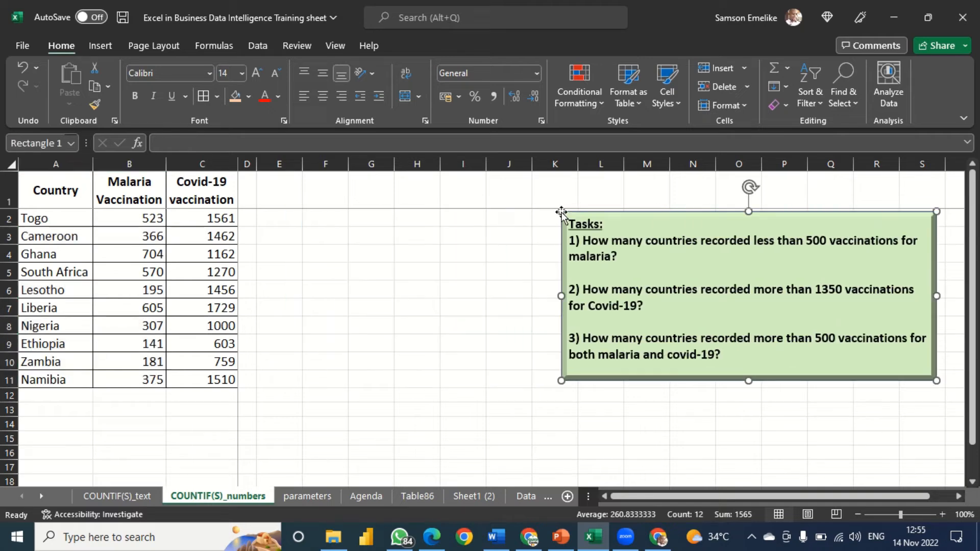
pyautogui.click(291, 217)
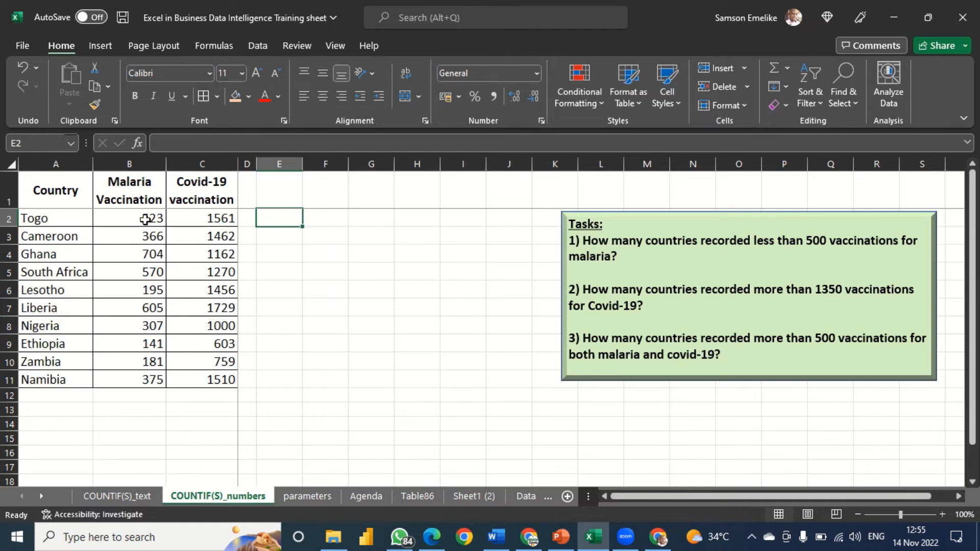
pyautogui.click(285, 188)
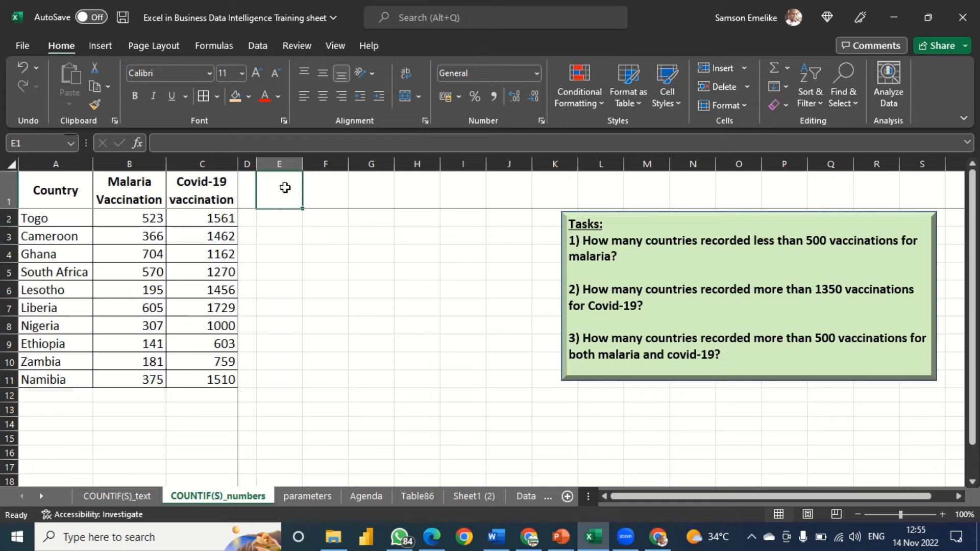
pyautogui.write('<500')
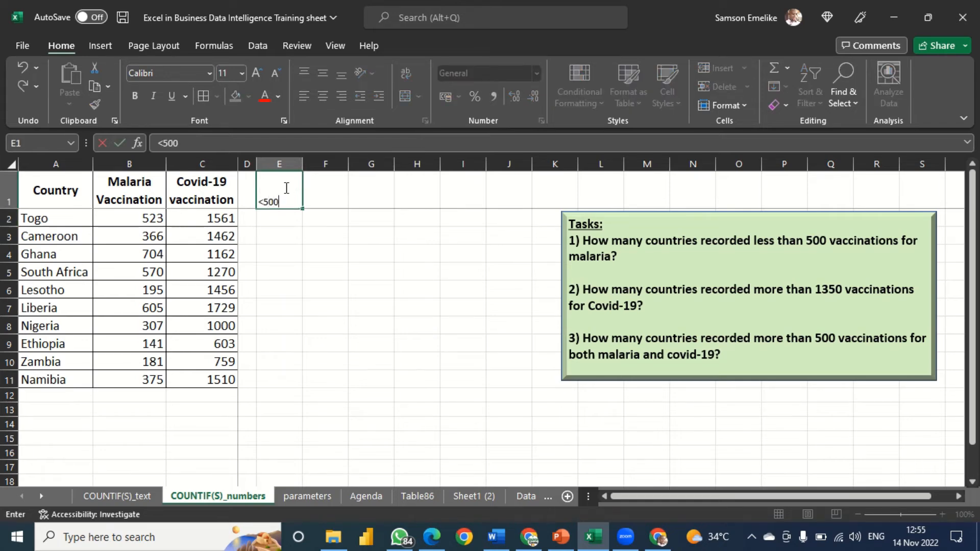
pyautogui.press('Return')
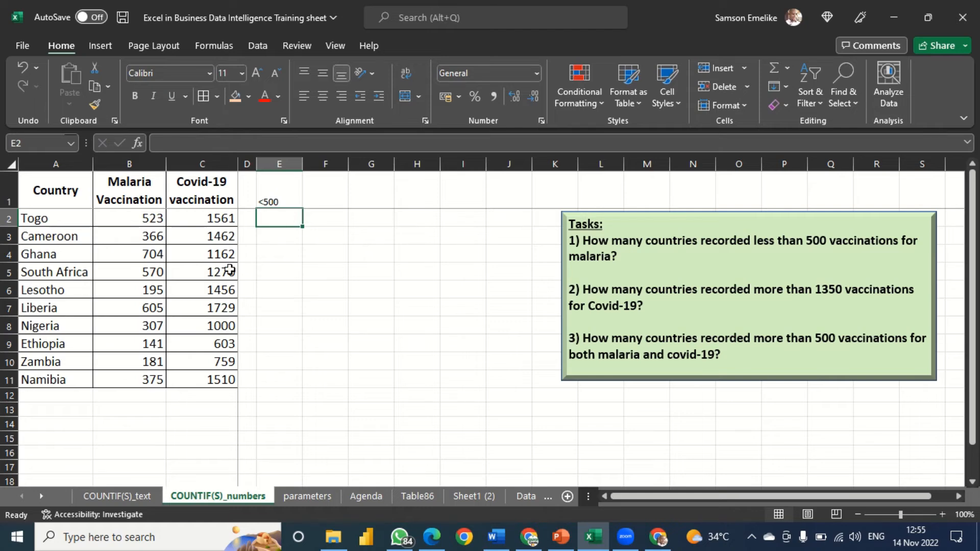
# Step: Count the malaria vaccinations below 500 in E2 with =COUNTIF(B2:B11,"<500") and widen column F
pyautogui.write('=c')
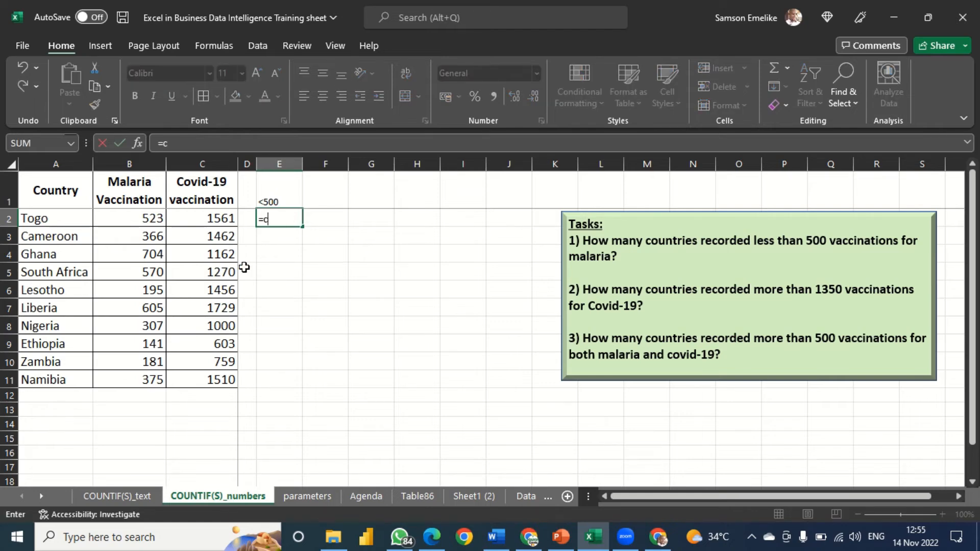
pyautogui.write('ounti')
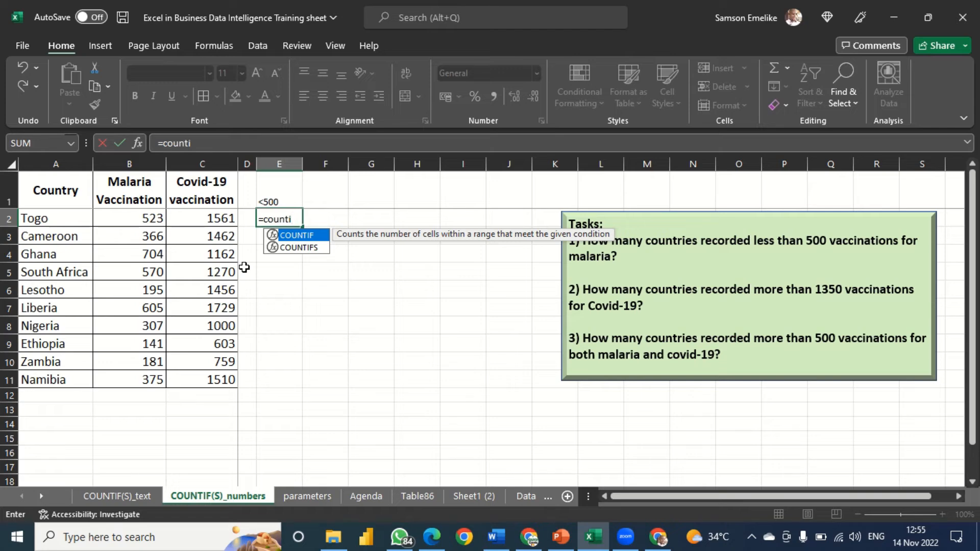
pyautogui.press('Tab')
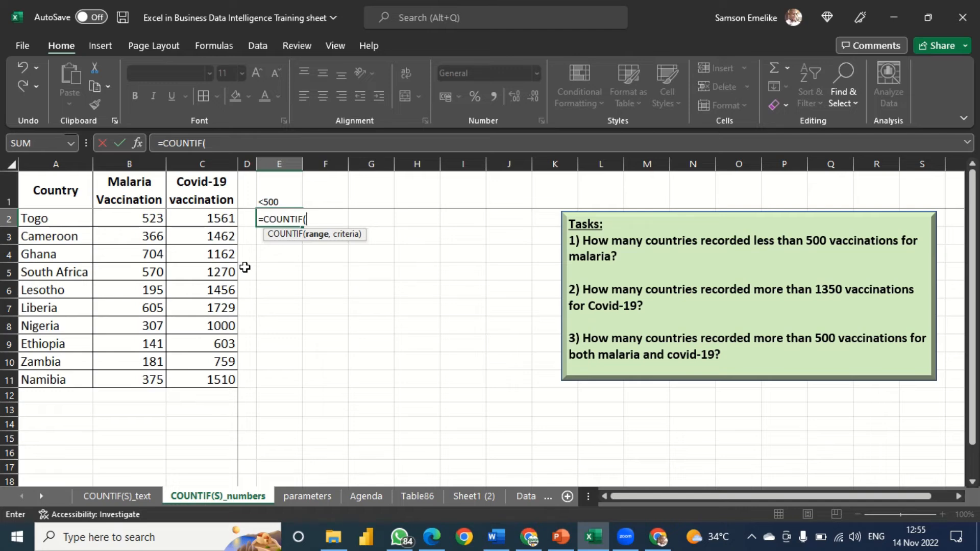
pyautogui.moveTo(148, 217); pyautogui.dragTo(142, 377)
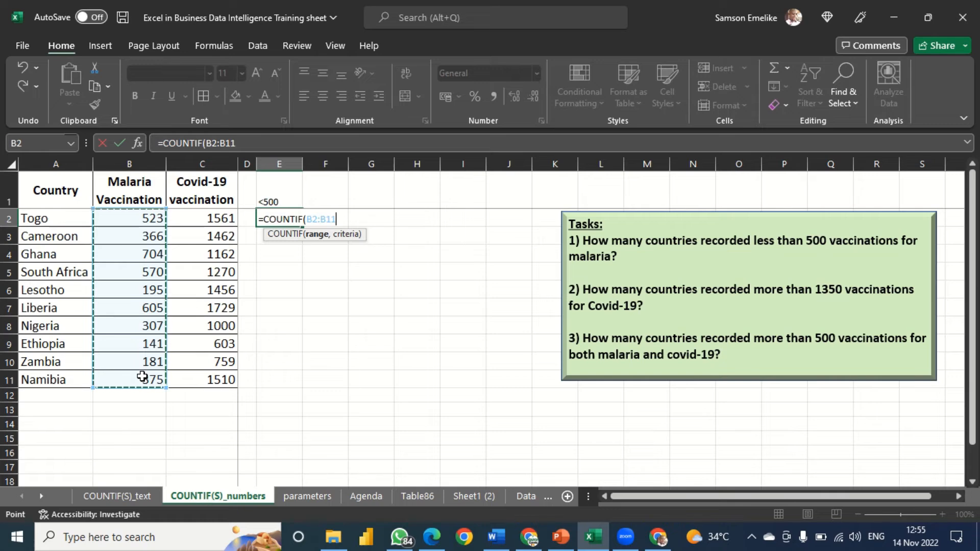
pyautogui.write(',')
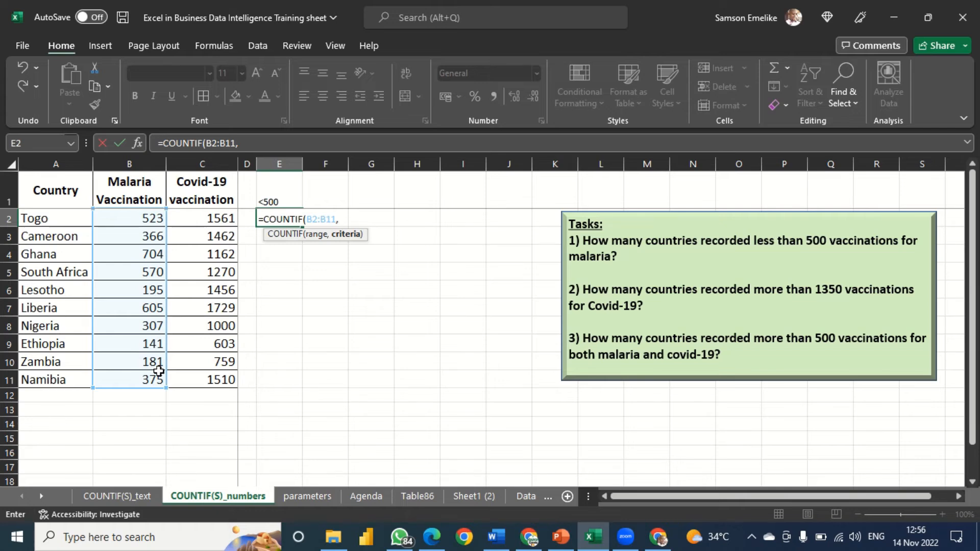
pyautogui.write('"<500")')
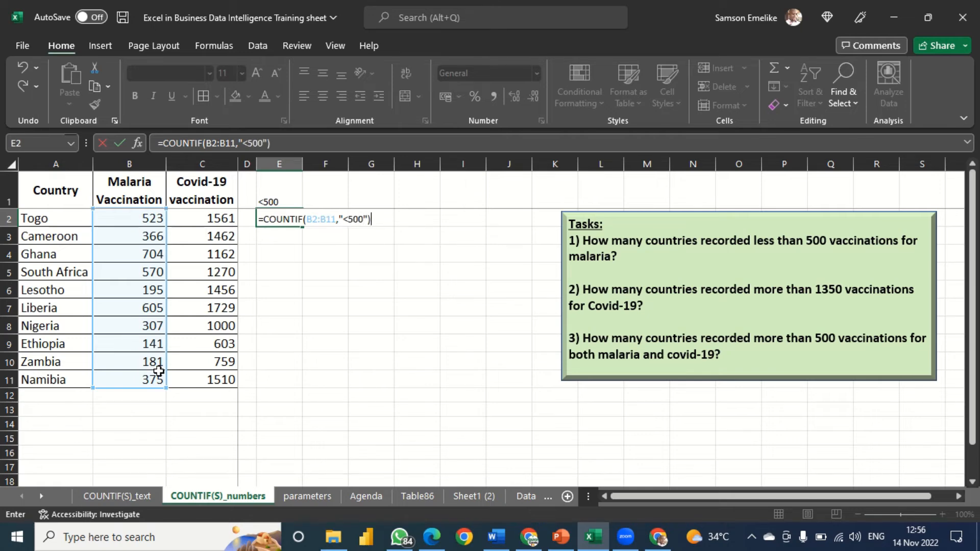
pyautogui.press('Return')
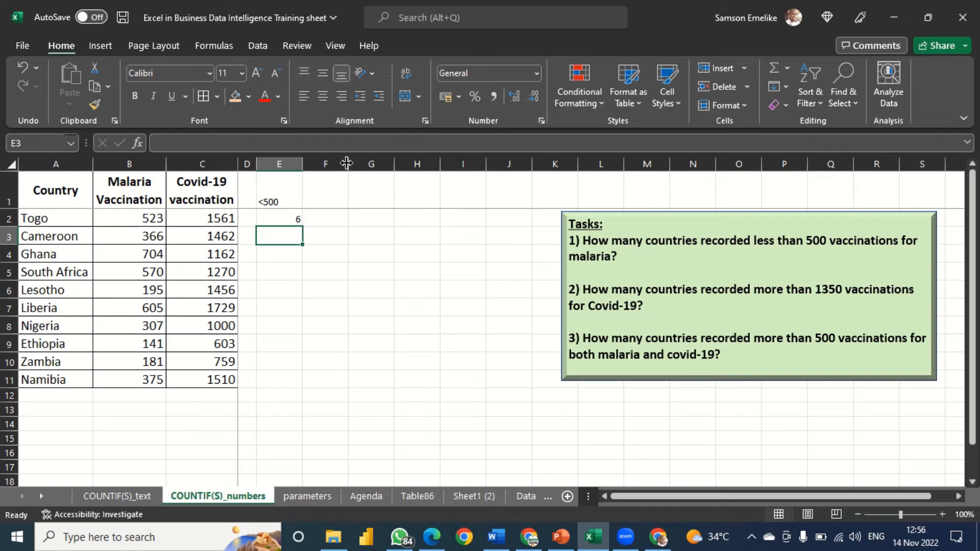
pyautogui.moveTo(347, 163); pyautogui.dragTo(378, 163)
# Step: Enter =COUNTIF(B2:B11,E1) in F2 to count with the label cell as the criterion
pyautogui.click(339, 218)
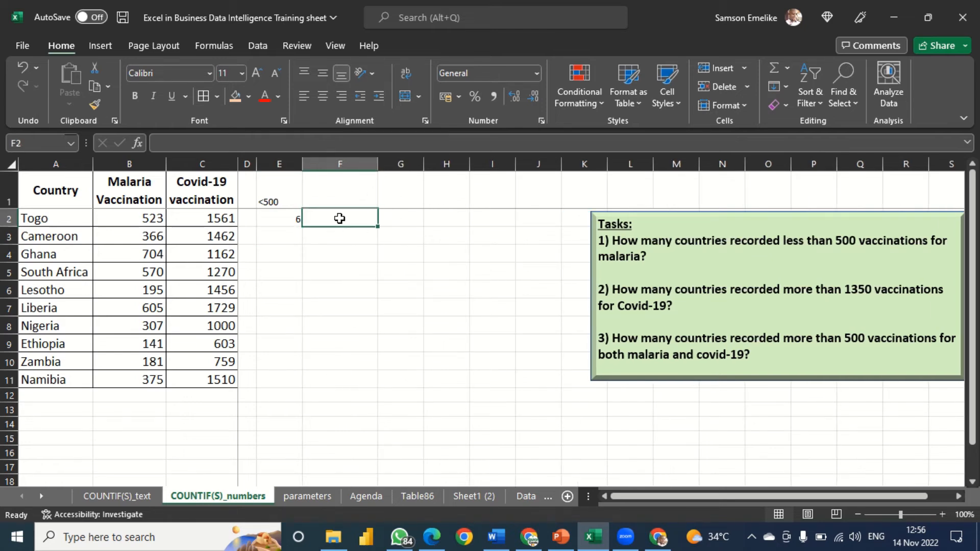
pyautogui.write('=count')
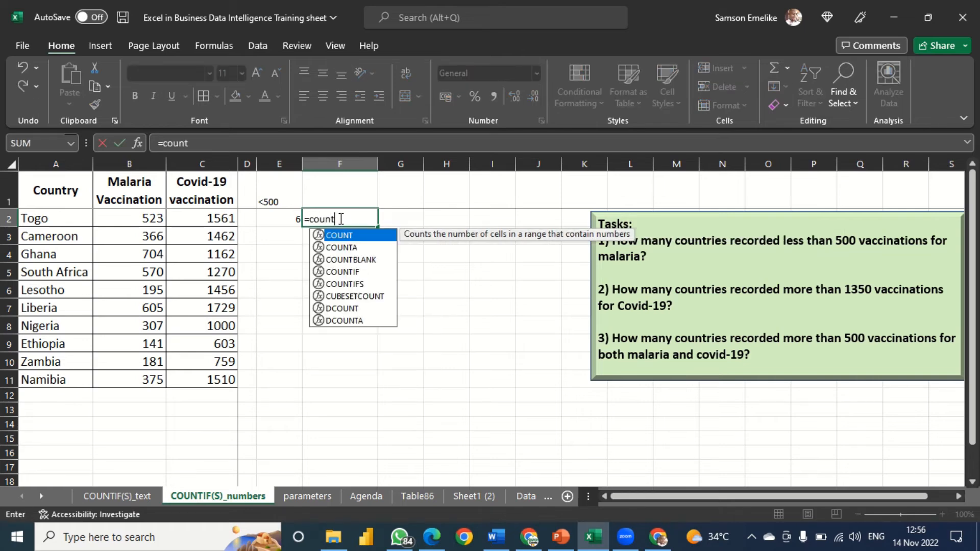
pyautogui.write('i')
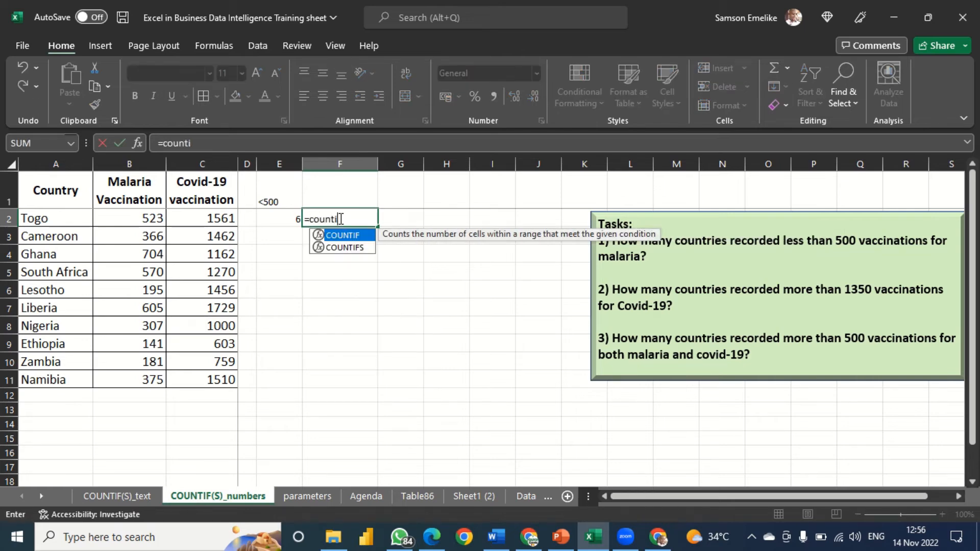
pyautogui.press('Tab')
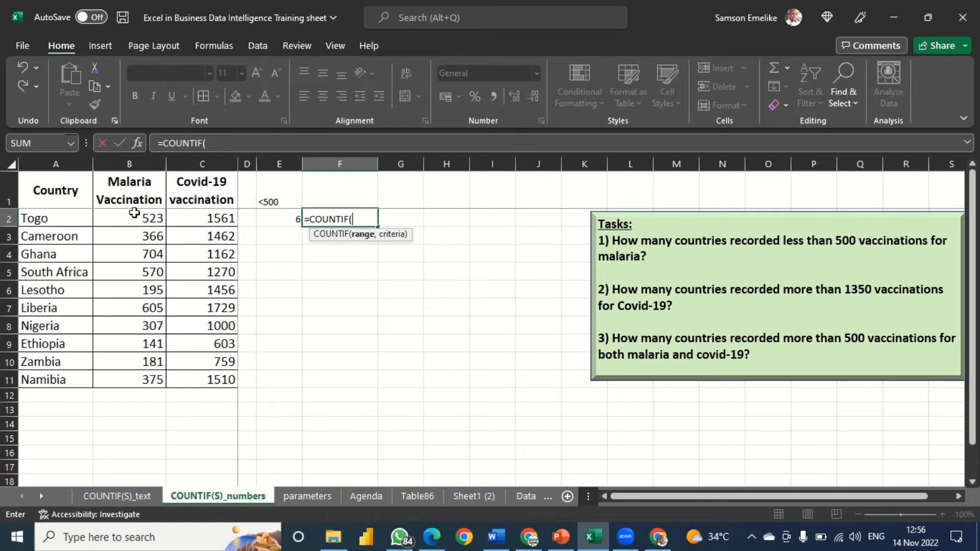
pyautogui.moveTo(133, 213); pyautogui.dragTo(131, 381)
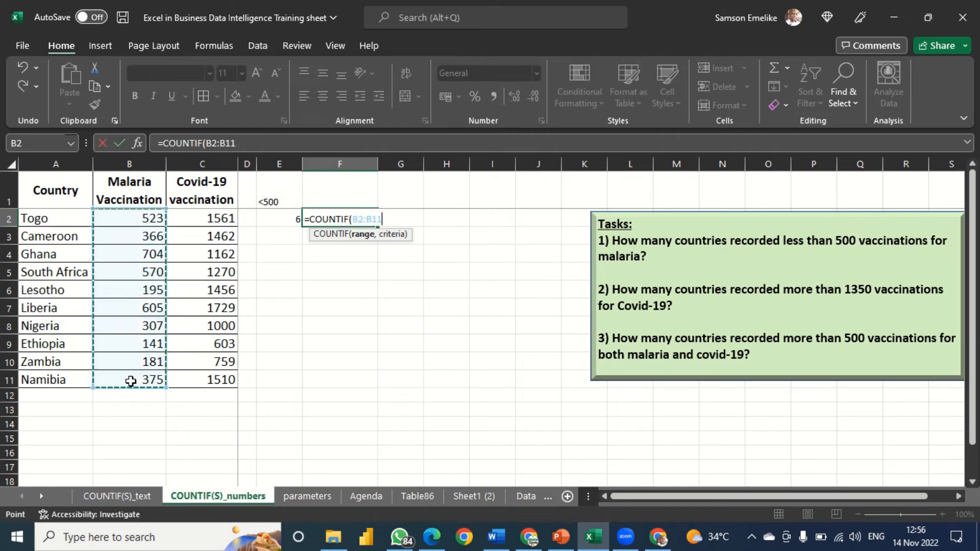
pyautogui.write(',')
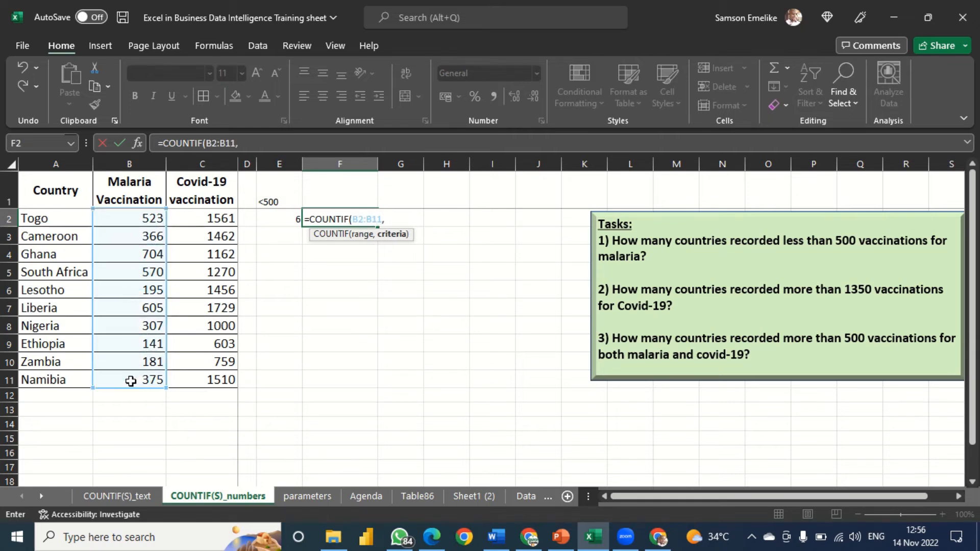
pyautogui.click(286, 204)
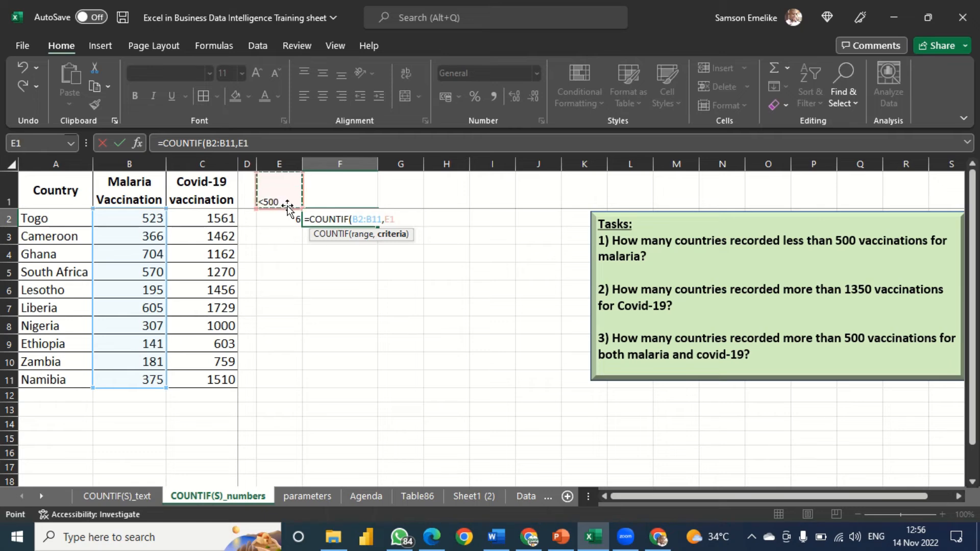
pyautogui.write(')')
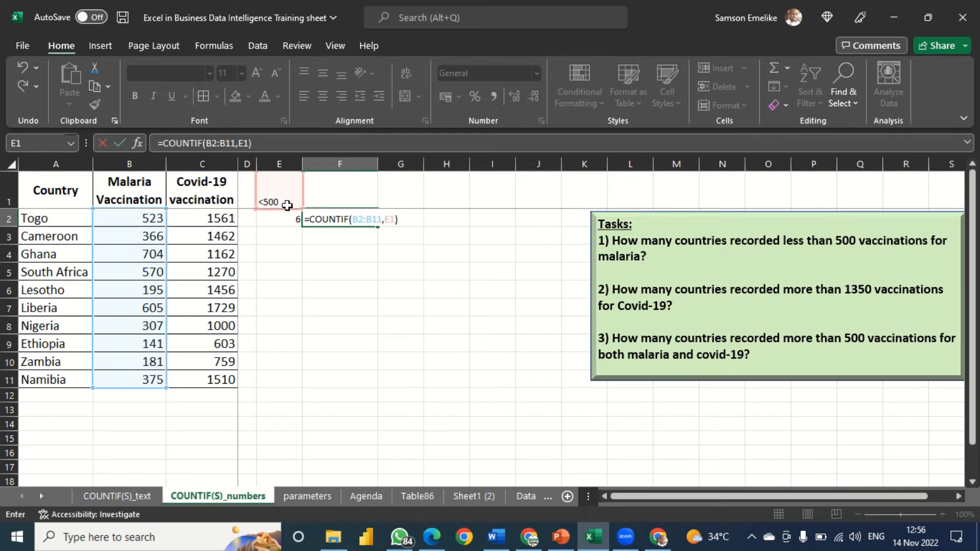
pyautogui.press('Return')
# Step: Compare the criteria in the F2 and E2 formulas and clear the formula from F2
pyautogui.click(354, 215)
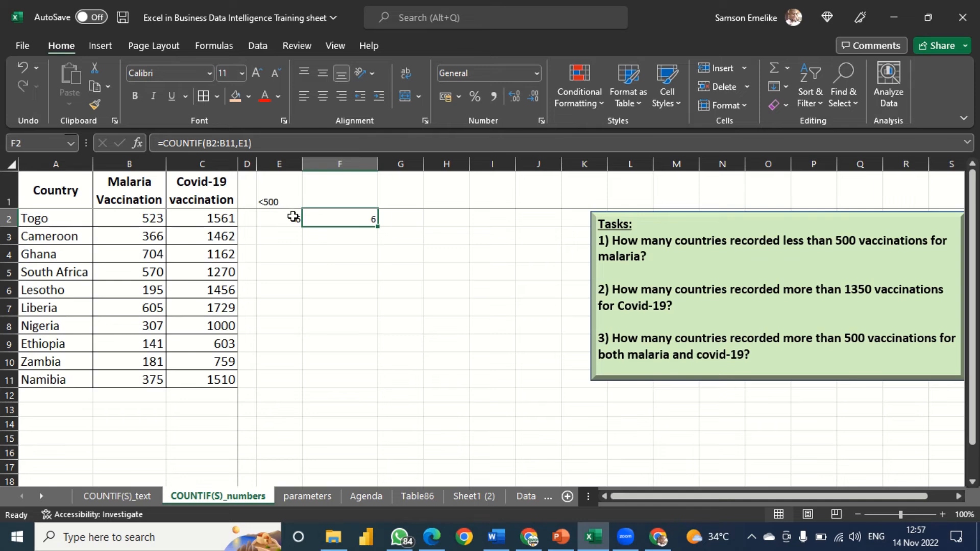
pyautogui.click(286, 218)
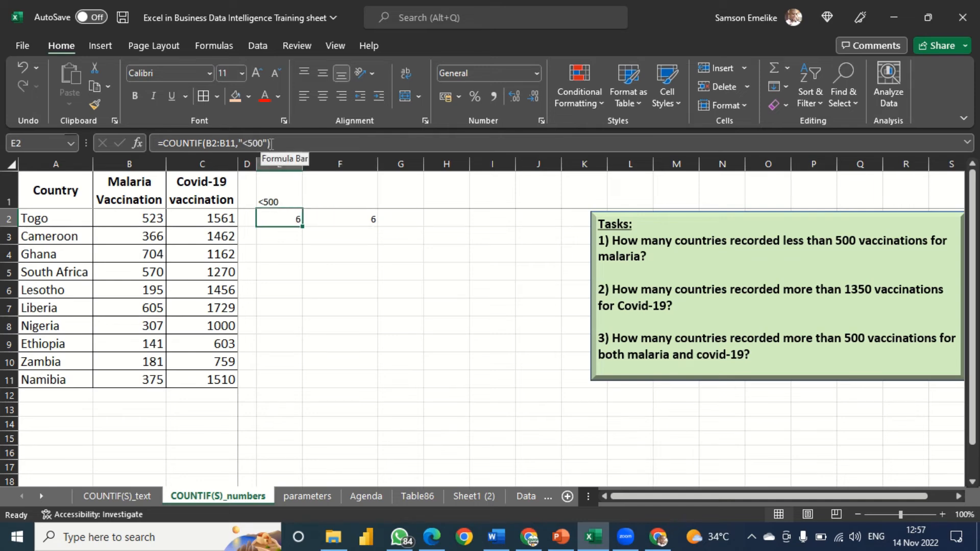
pyautogui.moveTo(269, 144); pyautogui.dragTo(240, 144)
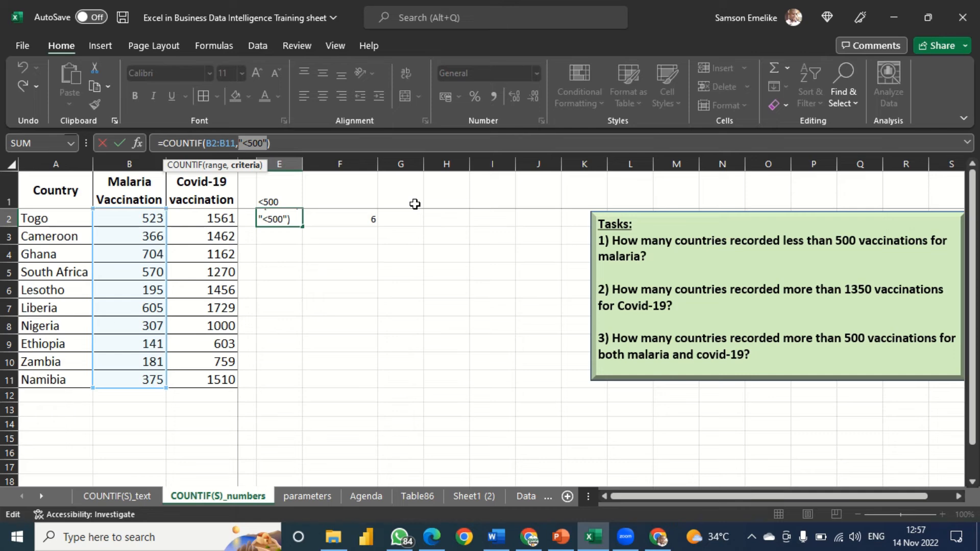
pyautogui.hotkey('ctrl', 'Return')
pyautogui.click(361, 216)
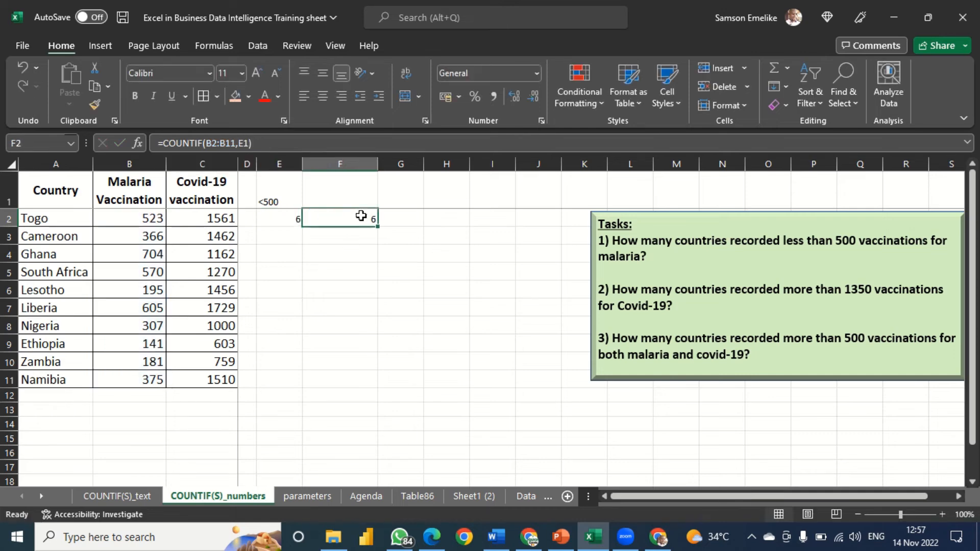
pyautogui.press('Delete')
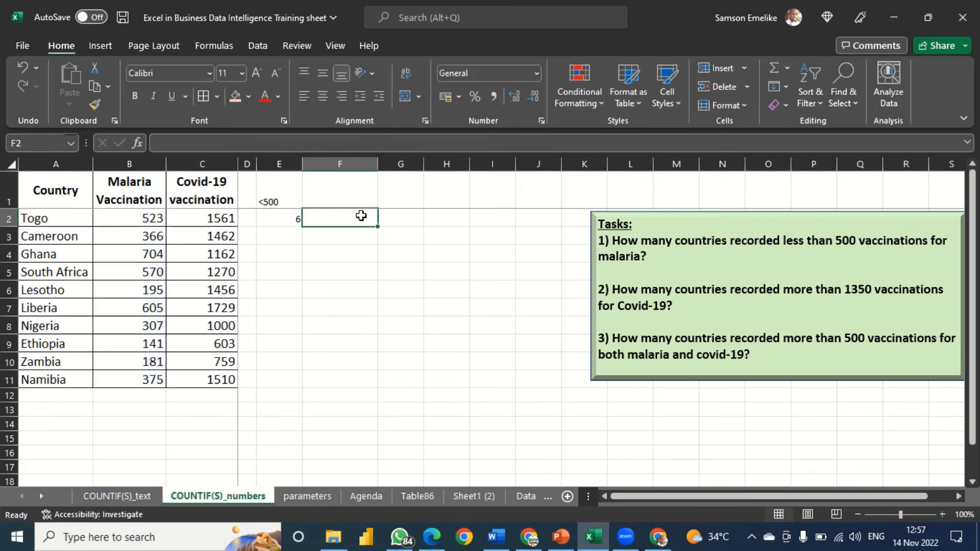
# Step: Change the criterion label in E1 to "<=500"
pyautogui.click(591, 298)
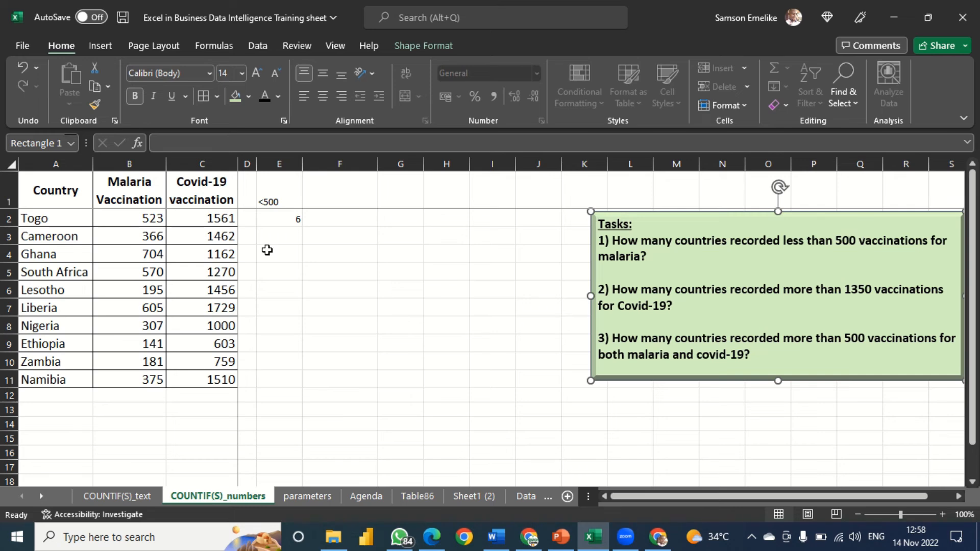
pyautogui.doubleClick(266, 202)
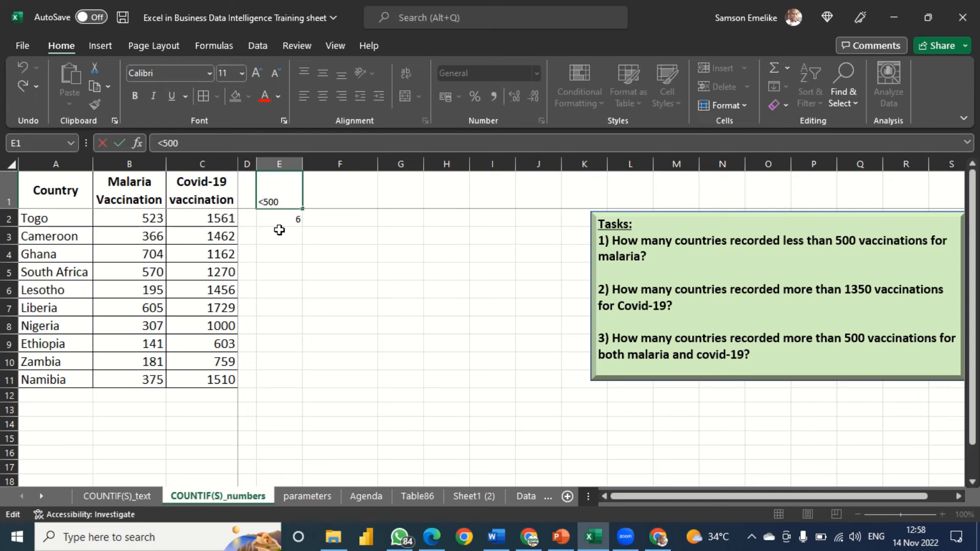
pyautogui.write('=')
pyautogui.press('Return')
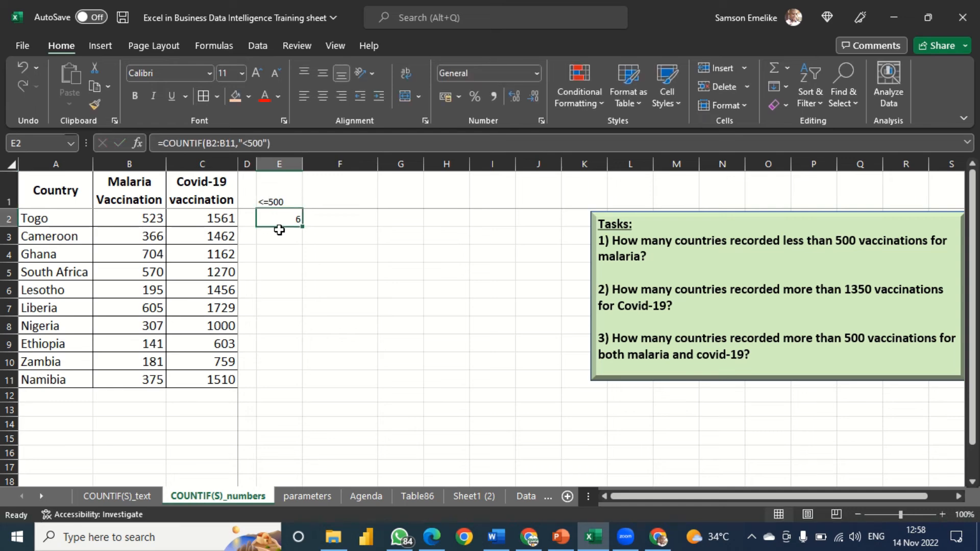
# Step: Set Ghana's malaria vaccination value in B4 to 500
pyautogui.click(151, 254)
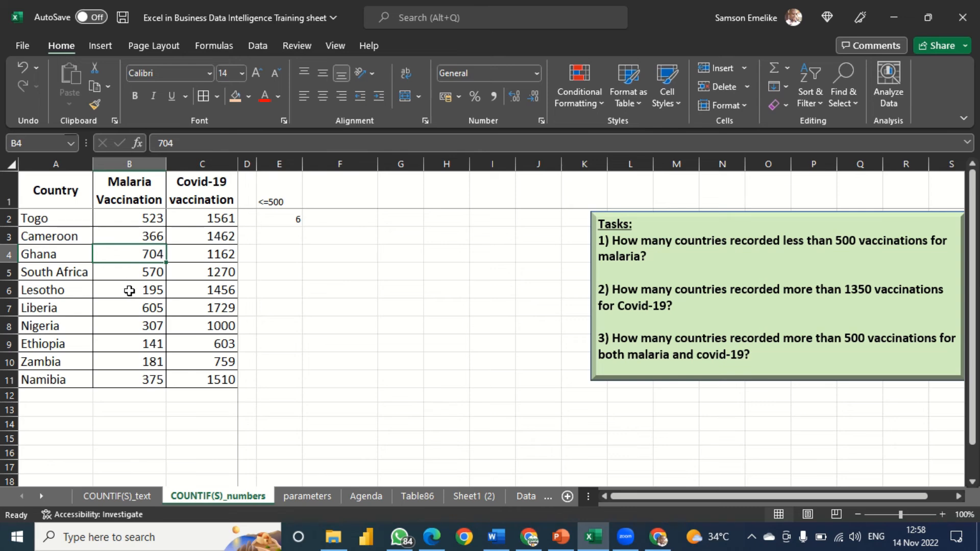
pyautogui.write('500')
pyautogui.press('Return')
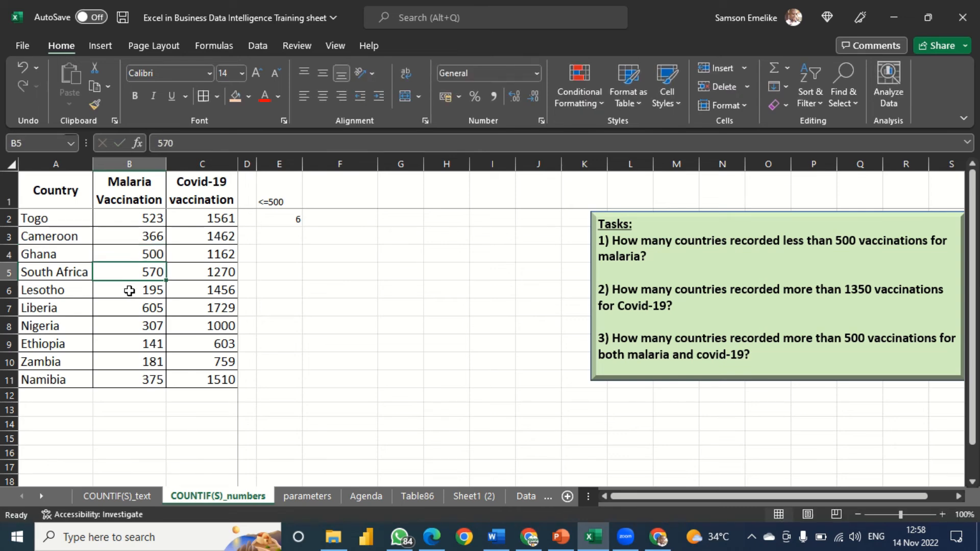
# Step: Change the criterion of the COUNTIF formula in E2 to "<=500"
pyautogui.click(284, 215)
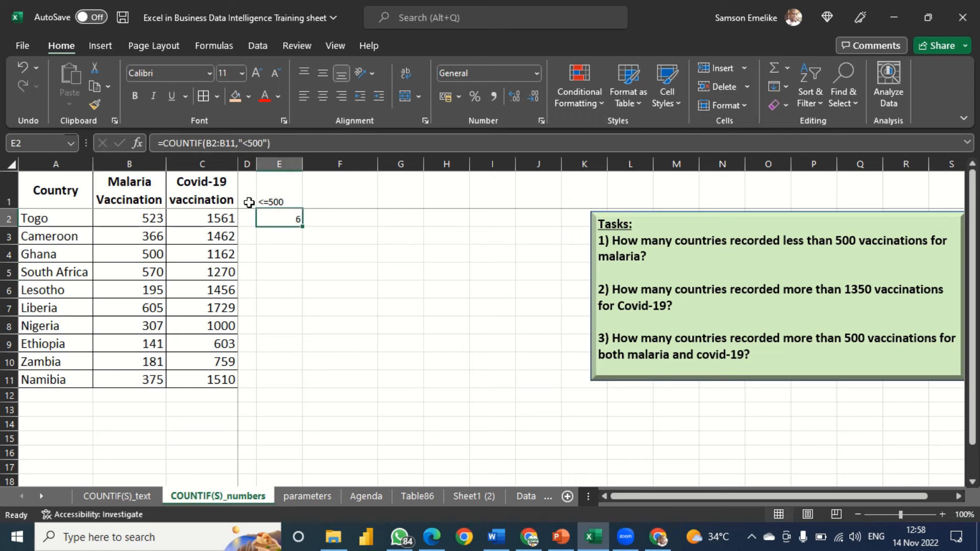
pyautogui.click(300, 145)
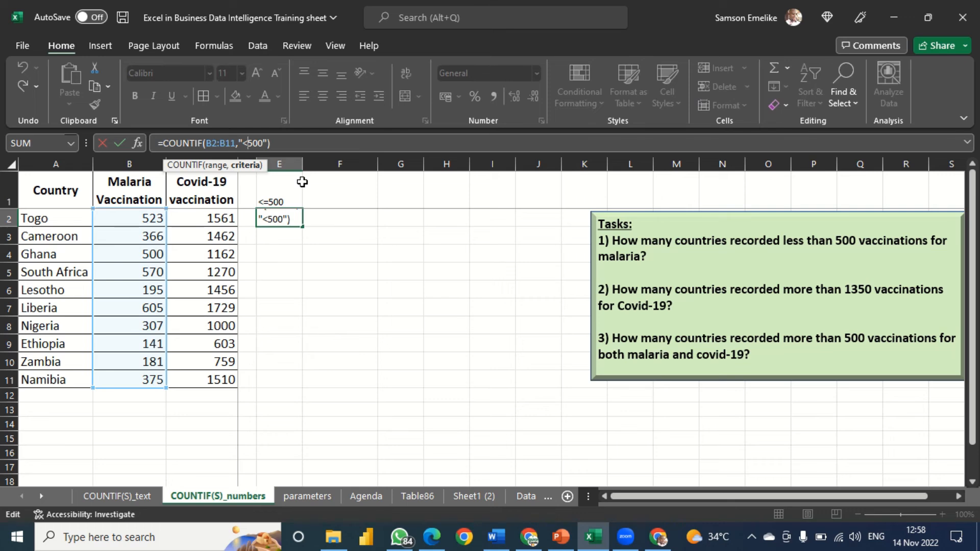
pyautogui.write('=')
pyautogui.press('Return')
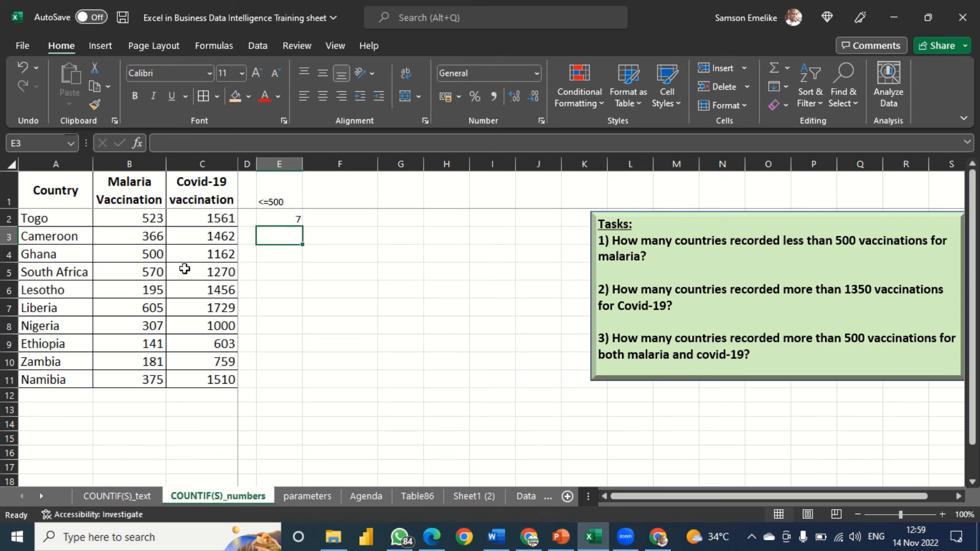
# Step: Select Ghana's malaria value, undo the last two changes and redo them
pyautogui.click(146, 253)
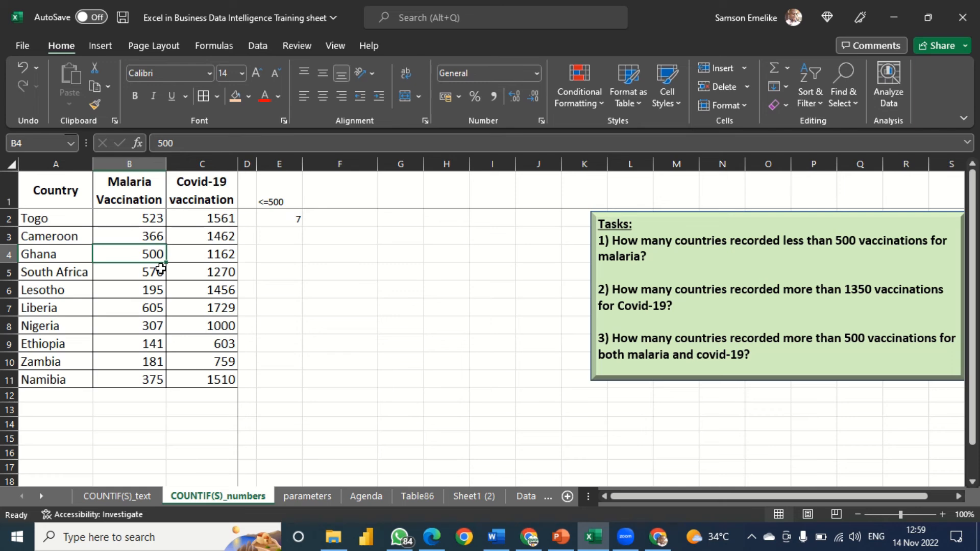
pyautogui.hotkey('ctrl', 'z')
pyautogui.hotkey('ctrl', 'z')
pyautogui.hotkey('ctrl', 'y')
pyautogui.hotkey('ctrl', 'y')
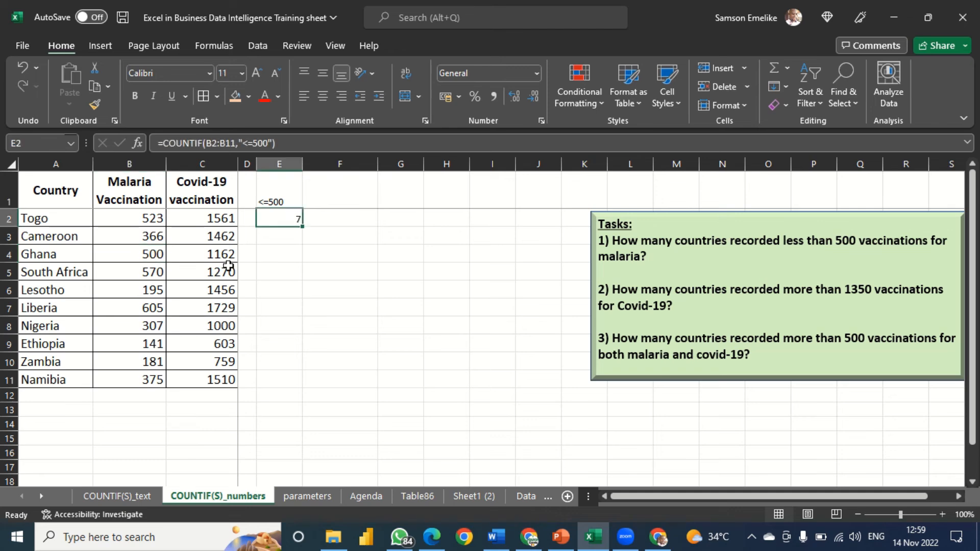
# Step: Count the malaria values in F2 with COUNTIF over B2:B11, using cell E1 as the criterion
pyautogui.click(335, 219)
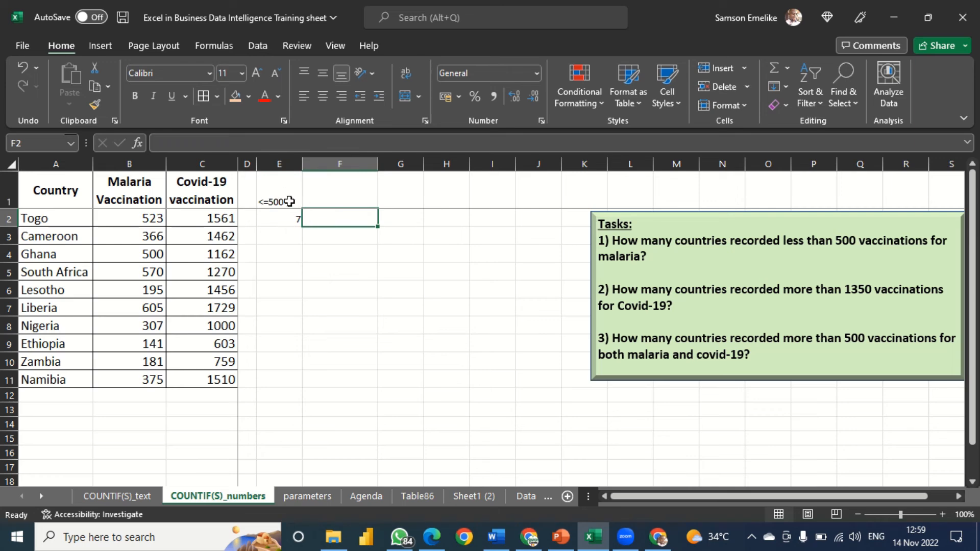
pyautogui.write('=')
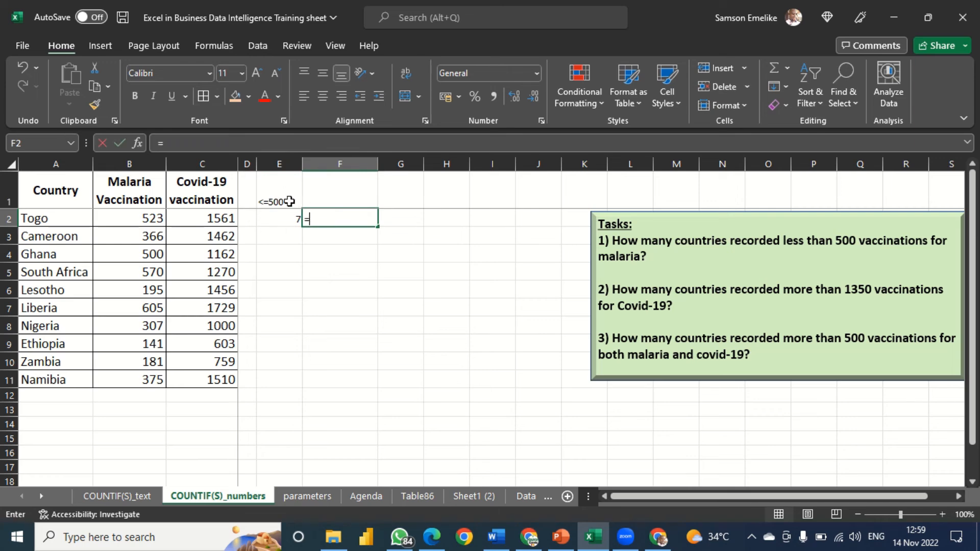
pyautogui.write('countif')
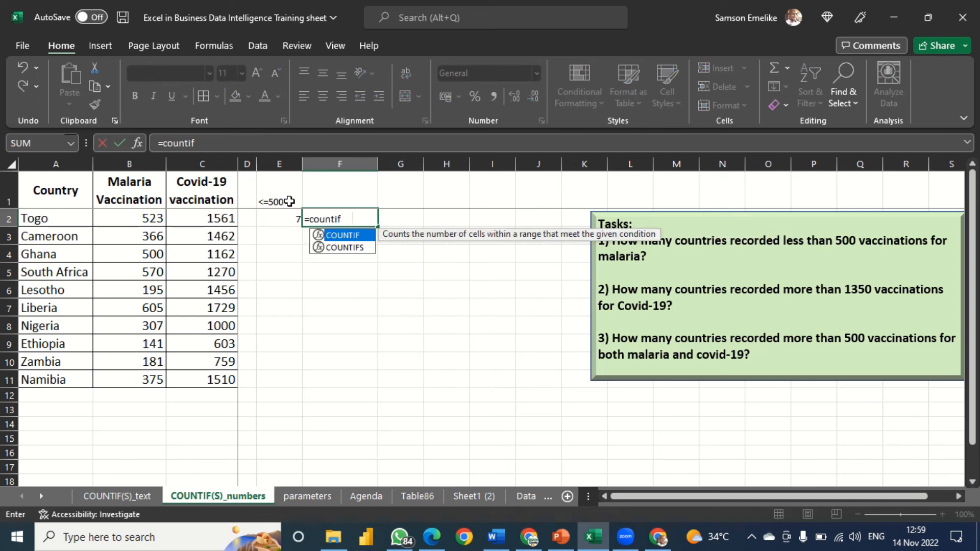
pyautogui.press('Tab')
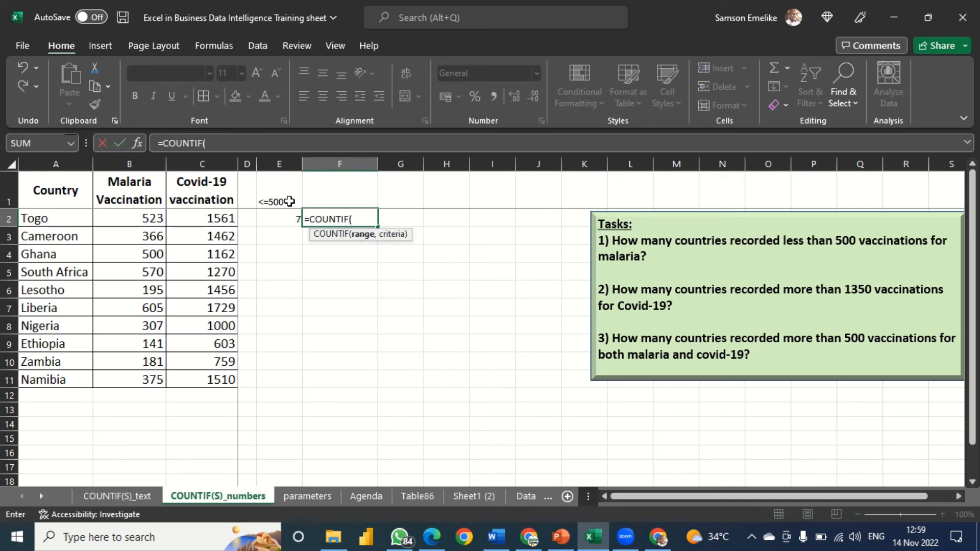
pyautogui.moveTo(148, 216); pyautogui.dragTo(154, 379)
pyautogui.write(',')
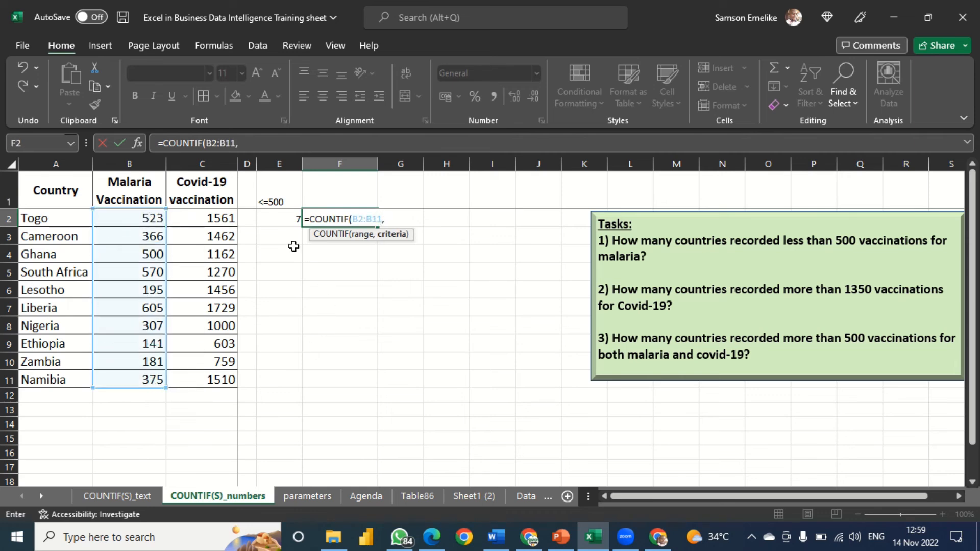
pyautogui.click(272, 201)
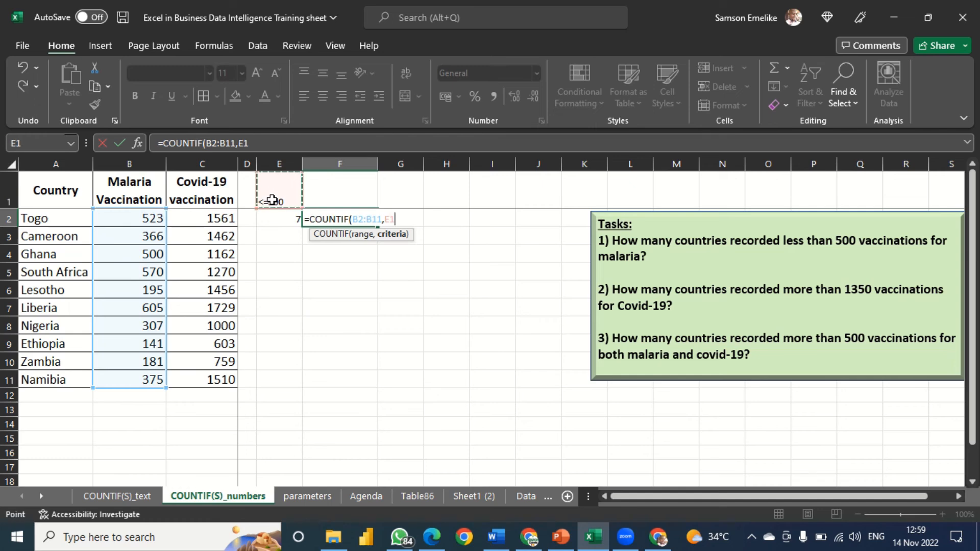
pyautogui.write(')')
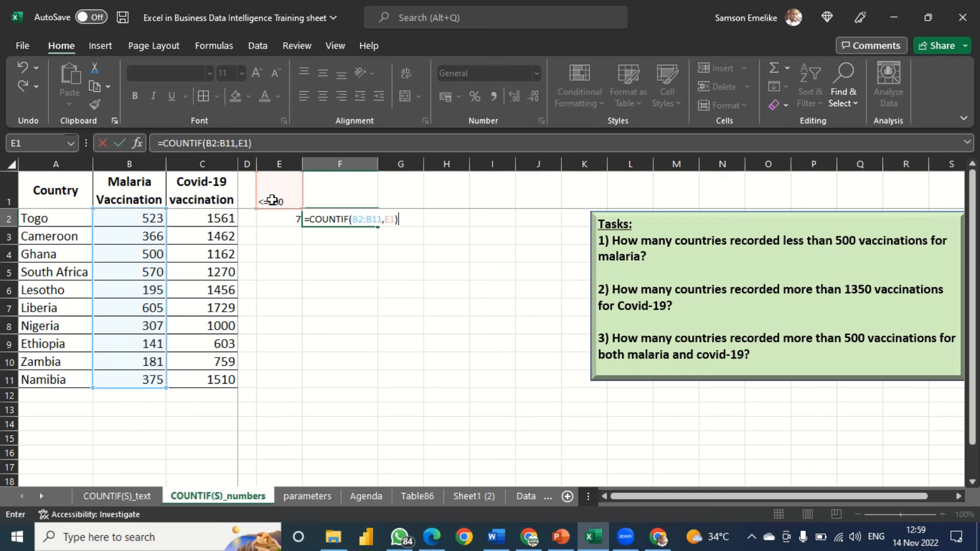
pyautogui.press('Return')
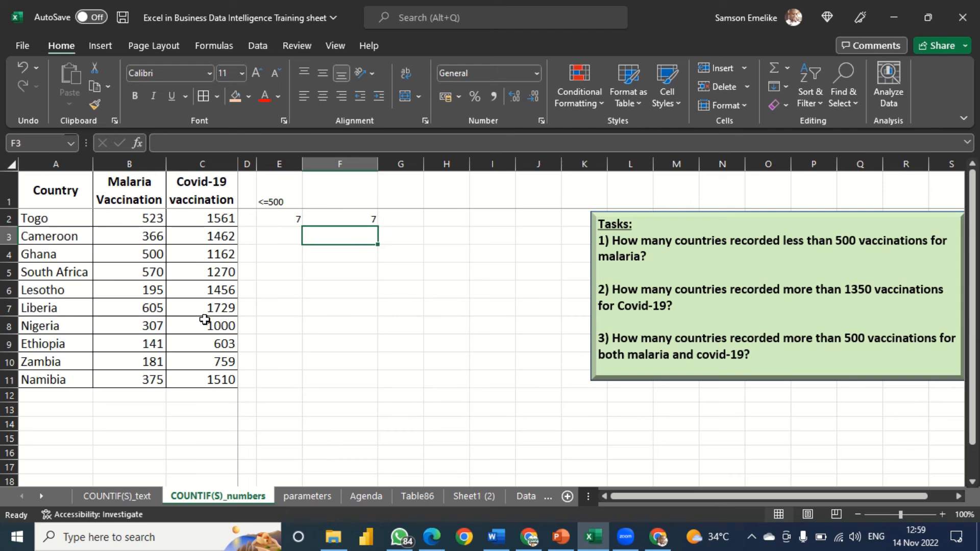
# Step: Delete the cell-referenced COUNTIF formula from F2
pyautogui.click(152, 254)
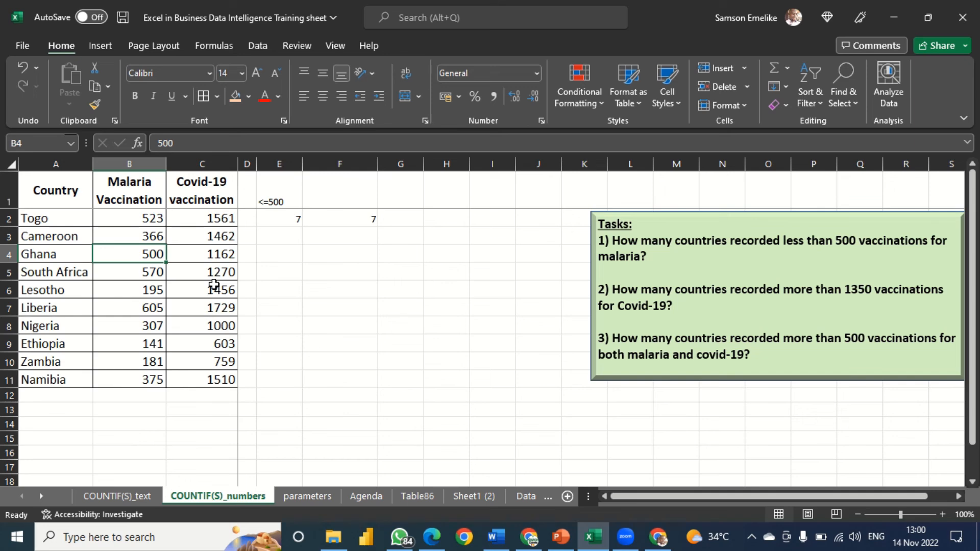
pyautogui.click(358, 218)
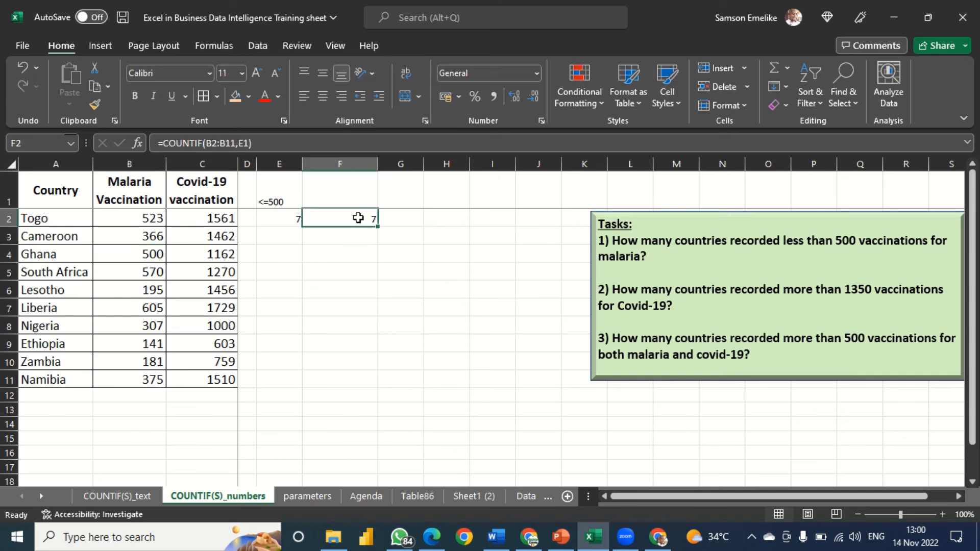
pyautogui.press('Delete')
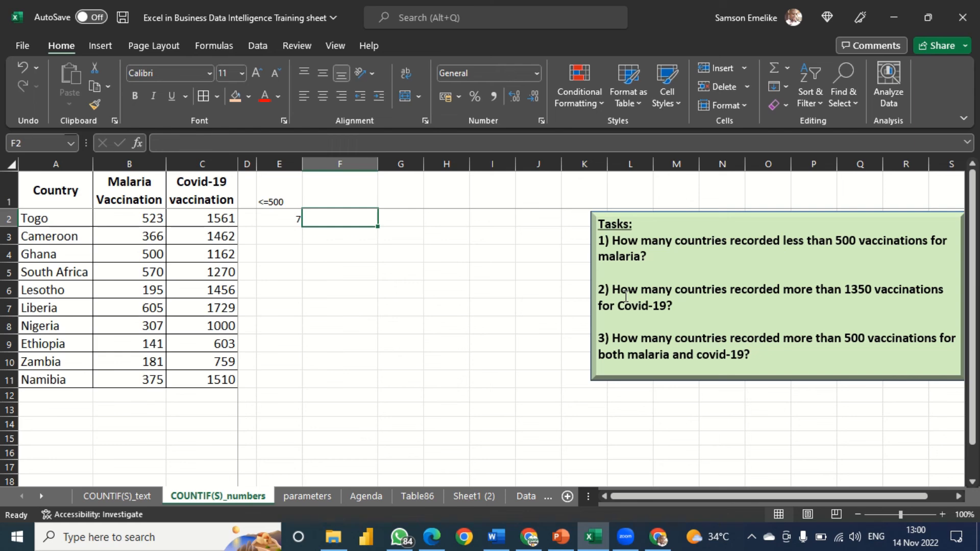
# Step: Widen the Tasks box by extending its edge into column J, and place the text cursor before 500 in question 3
pyautogui.click(594, 308)
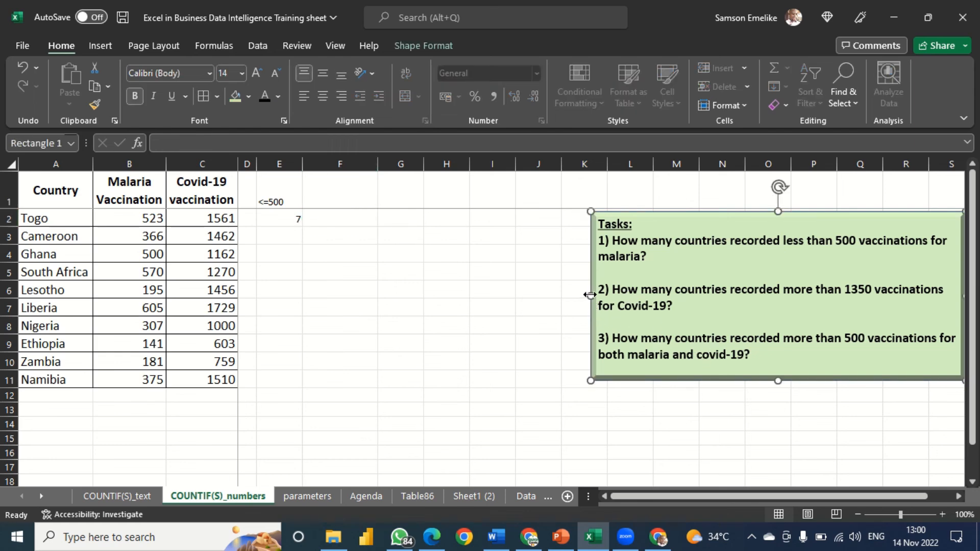
pyautogui.moveTo(591, 292); pyautogui.dragTo(554, 293)
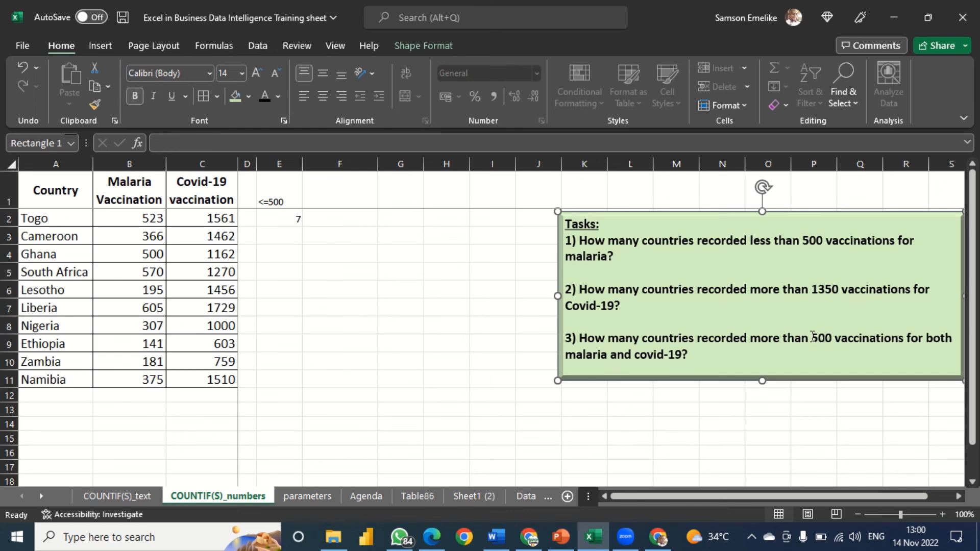
pyautogui.moveTo(811, 338); pyautogui.dragTo(831, 336)
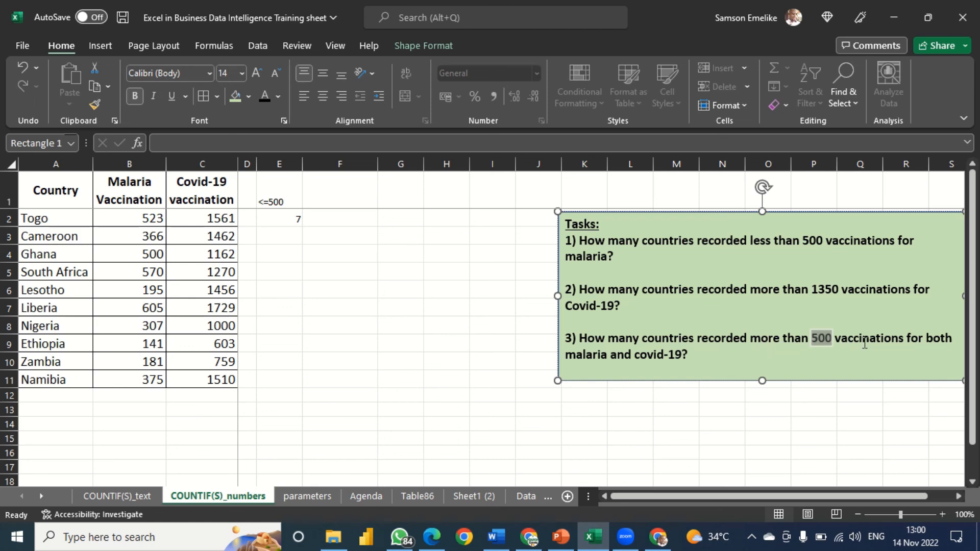
pyautogui.click(812, 341)
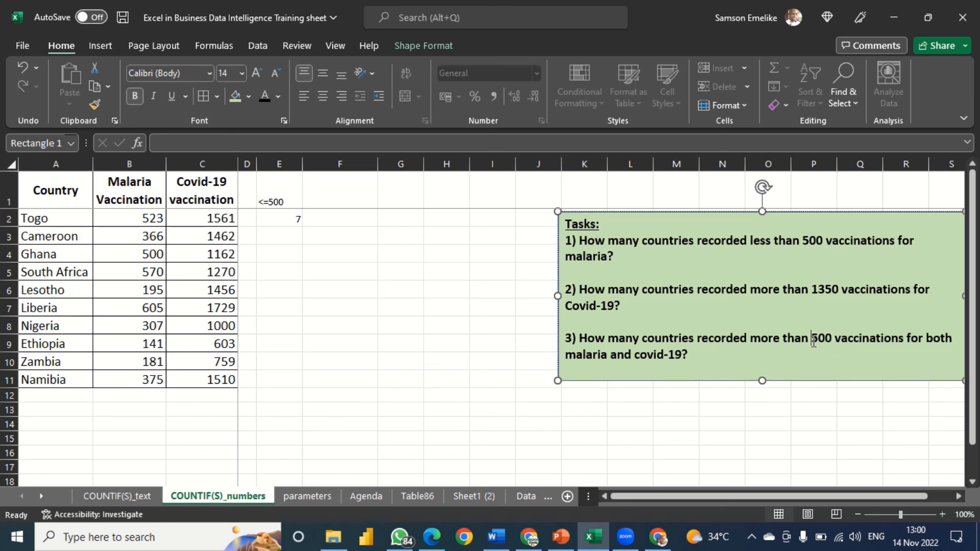